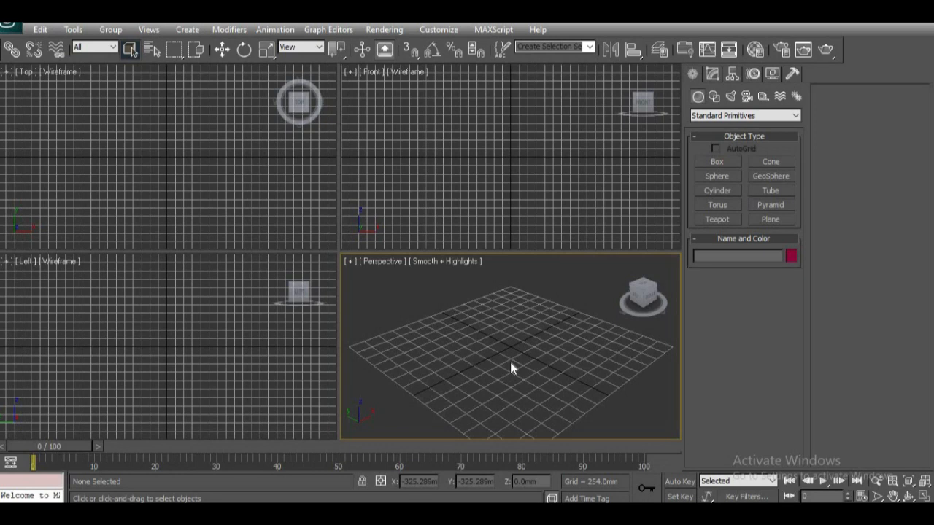
Step: Maximize the Perspective viewport and create an upright box about 195 mm long, 560 mm wide and 2045 mm high near the grid centre
{"action": "key", "text": "alt+w"}
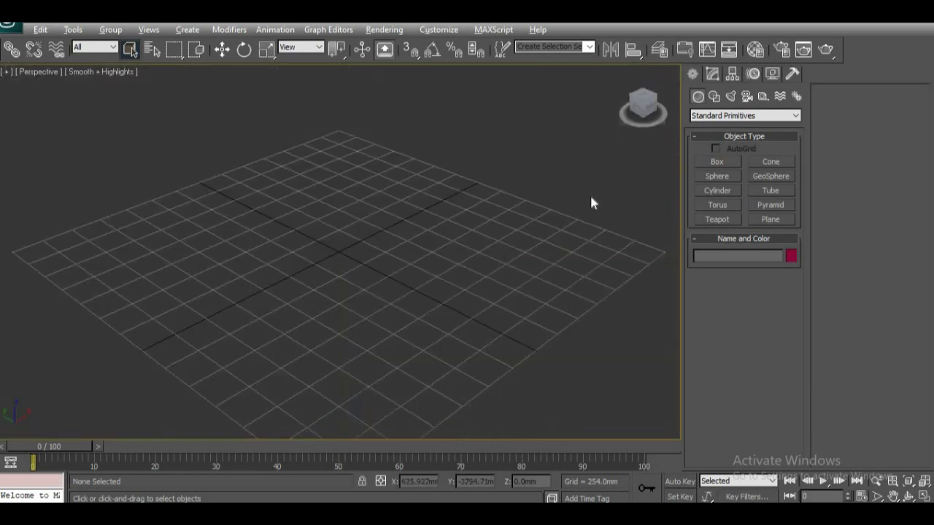
{"action": "left_click", "coordinate": [717, 162]}
{"action": "left_click_drag", "start_coordinate": [342, 242], "coordinate": [306, 274]}
{"action": "left_click", "coordinate": [377, 298]}
{"action": "scroll", "coordinate": [394, 351], "scroll_direction": "down", "scroll_amount": 4}
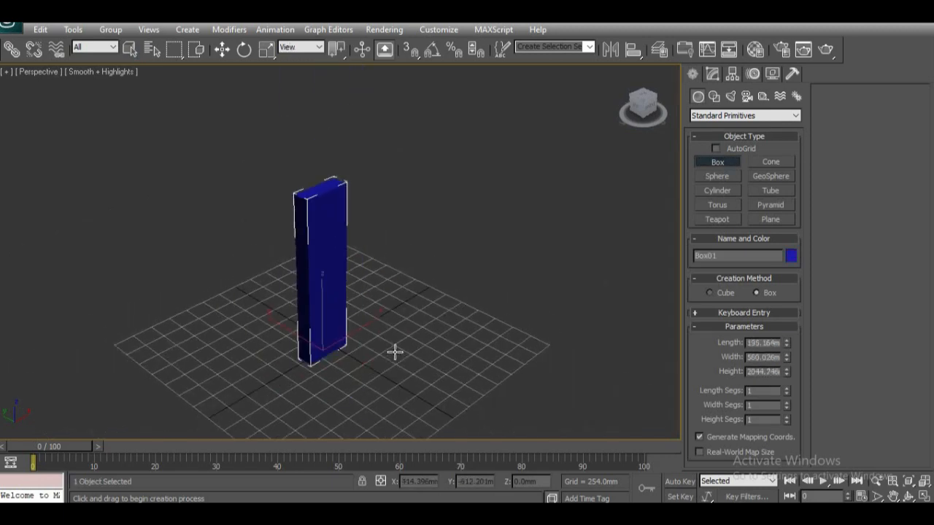
Step: Hide the selection brackets and display edged faces in the Perspective viewport
{"action": "key", "text": "j"}
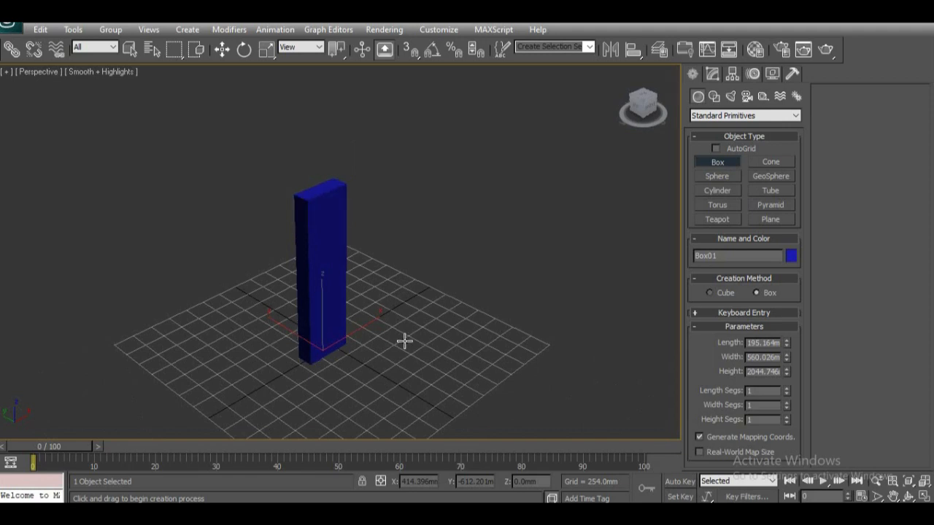
{"action": "key", "text": "F4"}
{"action": "middle_click_drag", "start_coordinate": [398, 346], "coordinate": [424, 318]}
{"action": "scroll", "coordinate": [407, 343], "scroll_direction": "down", "scroll_amount": 2}
{"action": "scroll", "coordinate": [414, 355], "scroll_direction": "up", "scroll_amount": 2}
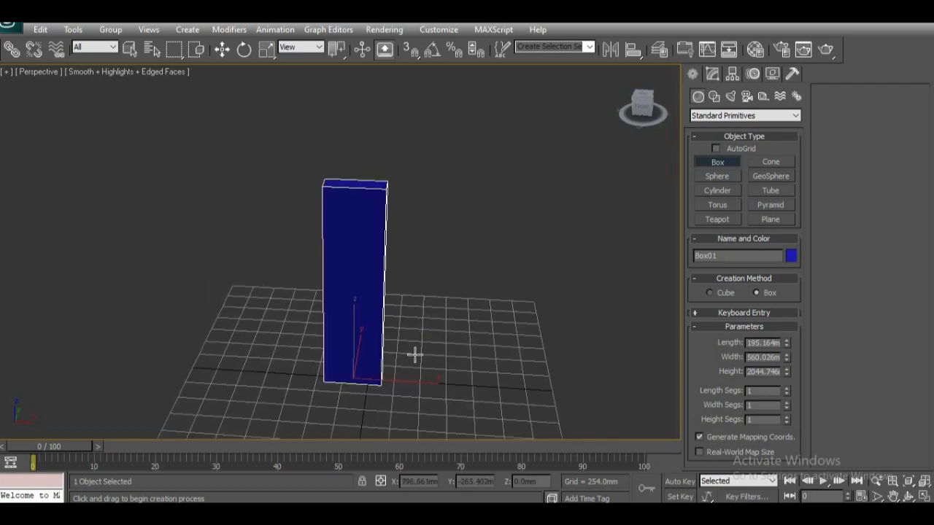
Step: Convert the box to an Editable Poly
{"action": "left_click", "coordinate": [713, 73]}
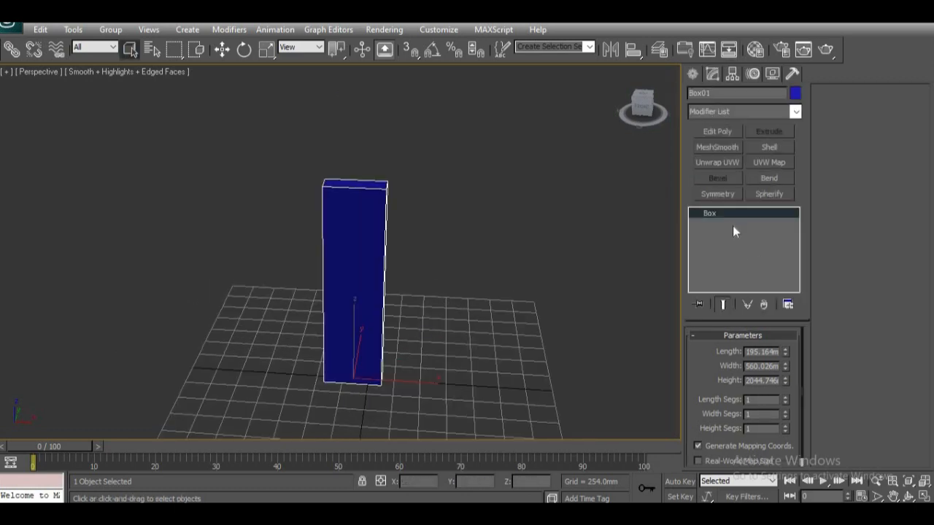
{"action": "right_click", "coordinate": [727, 214]}
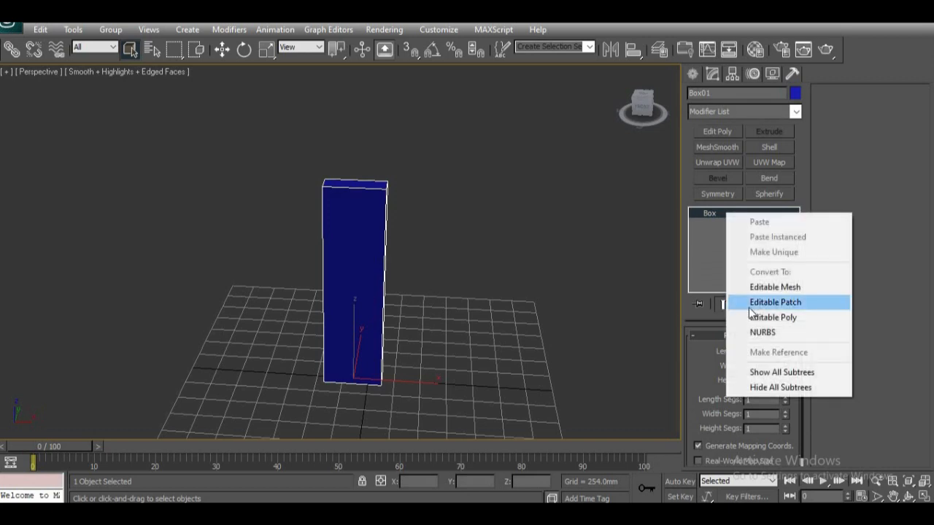
{"action": "left_click", "coordinate": [759, 317]}
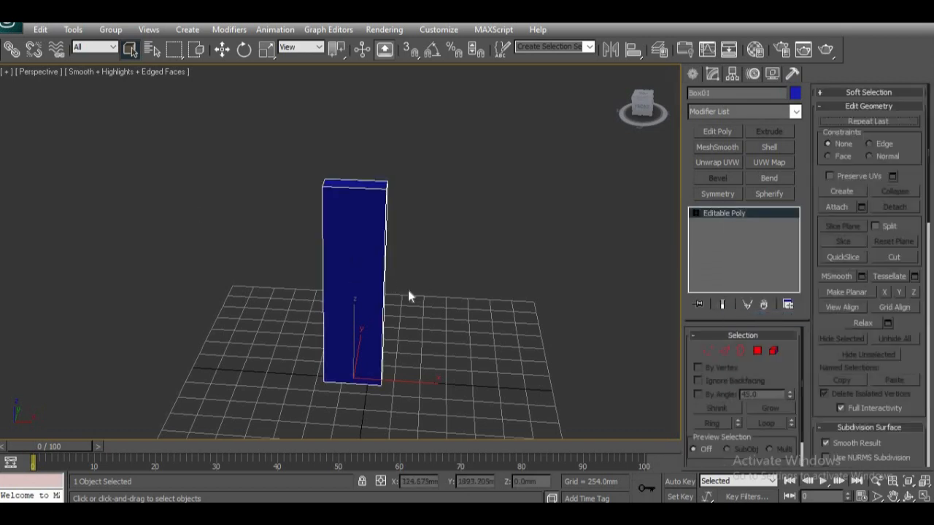
Step: Examine the upright box from several angles and distances
{"action": "middle_click_drag", "start_coordinate": [375, 312], "coordinate": [475, 310], "text": "alt"}
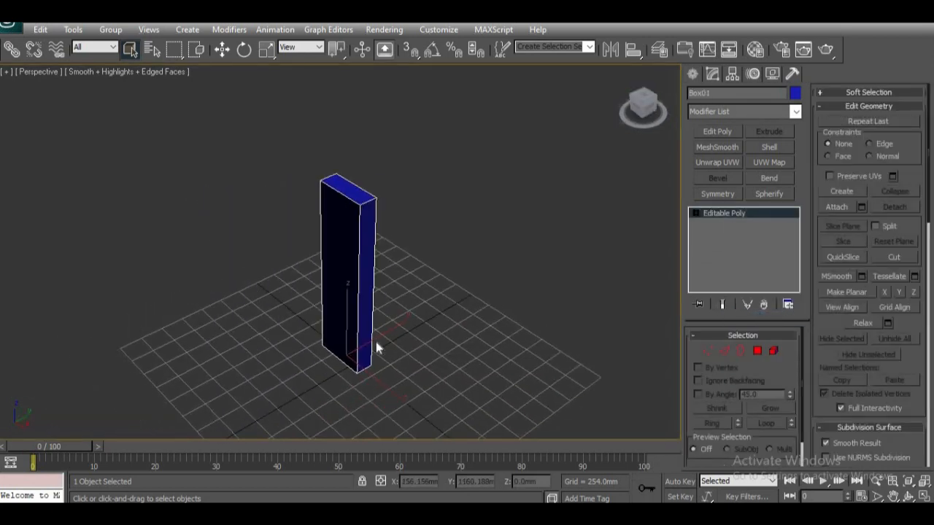
{"action": "scroll", "coordinate": [378, 358], "scroll_direction": "up", "scroll_amount": 3}
{"action": "middle_click_drag", "start_coordinate": [382, 384], "coordinate": [379, 344], "text": "alt"}
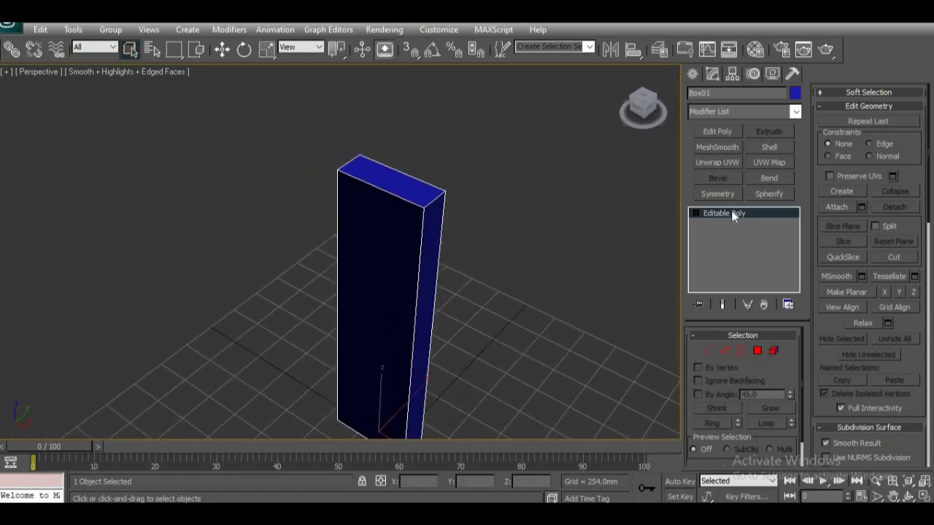
{"action": "middle_click_drag", "start_coordinate": [391, 300], "coordinate": [464, 292]}
{"action": "middle_click_drag", "start_coordinate": [464, 293], "coordinate": [362, 279], "text": "alt"}
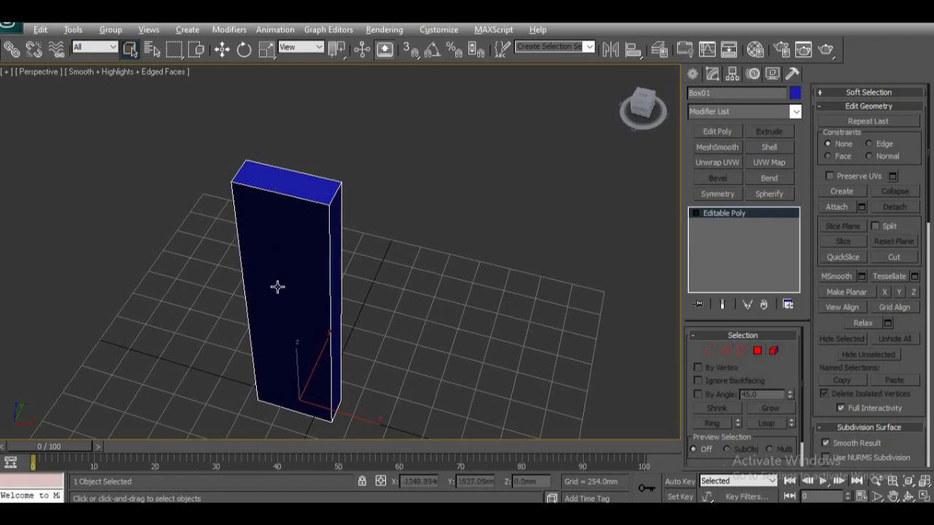
{"action": "middle_click_drag", "start_coordinate": [277, 287], "coordinate": [333, 314], "text": "alt"}
{"action": "scroll", "coordinate": [333, 315], "scroll_direction": "down", "scroll_amount": 5}
{"action": "scroll", "coordinate": [333, 315], "scroll_direction": "up", "scroll_amount": 3}
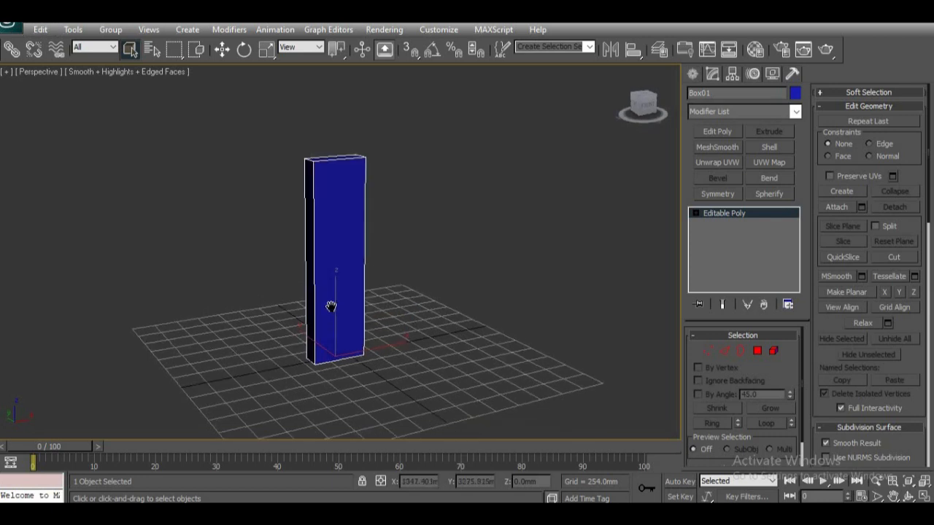
{"action": "middle_click_drag", "start_coordinate": [334, 315], "coordinate": [348, 371]}
{"action": "middle_click_drag", "start_coordinate": [307, 302], "coordinate": [384, 271], "text": "alt"}
{"action": "middle_click_drag", "start_coordinate": [425, 369], "coordinate": [384, 313]}
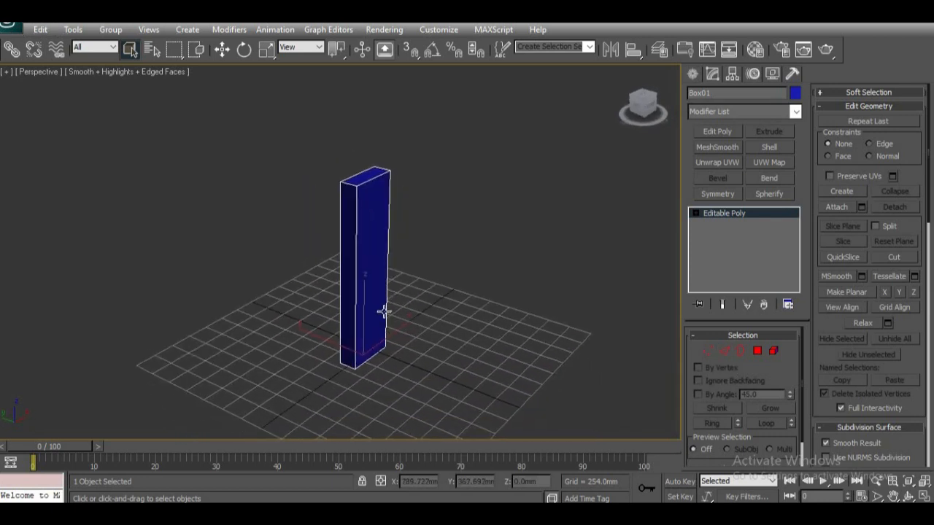
Step: Select the box's top vertices, raise them to a Z of about 3967 mm and leave vertex editing
{"action": "left_click", "coordinate": [707, 351]}
{"action": "middle_click_drag", "start_coordinate": [391, 352], "coordinate": [384, 204], "text": "alt"}
{"action": "left_click_drag", "start_coordinate": [170, 143], "coordinate": [410, 262]}
{"action": "middle_click_drag", "start_coordinate": [284, 285], "coordinate": [288, 314]}
{"action": "key", "text": "w"}
{"action": "left_click_drag", "start_coordinate": [328, 208], "coordinate": [329, 60]}
{"action": "scroll", "coordinate": [334, 285], "scroll_direction": "down", "scroll_amount": 2}
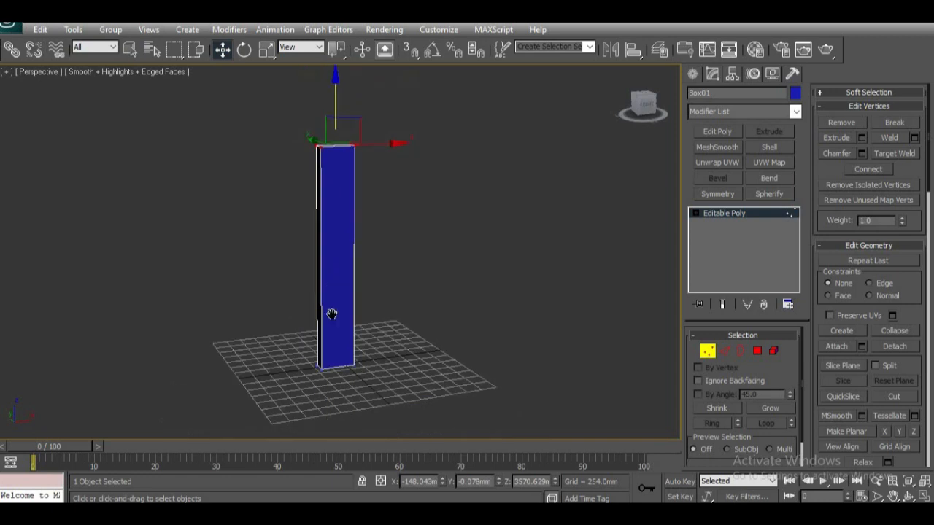
{"action": "middle_click_drag", "start_coordinate": [333, 285], "coordinate": [326, 358]}
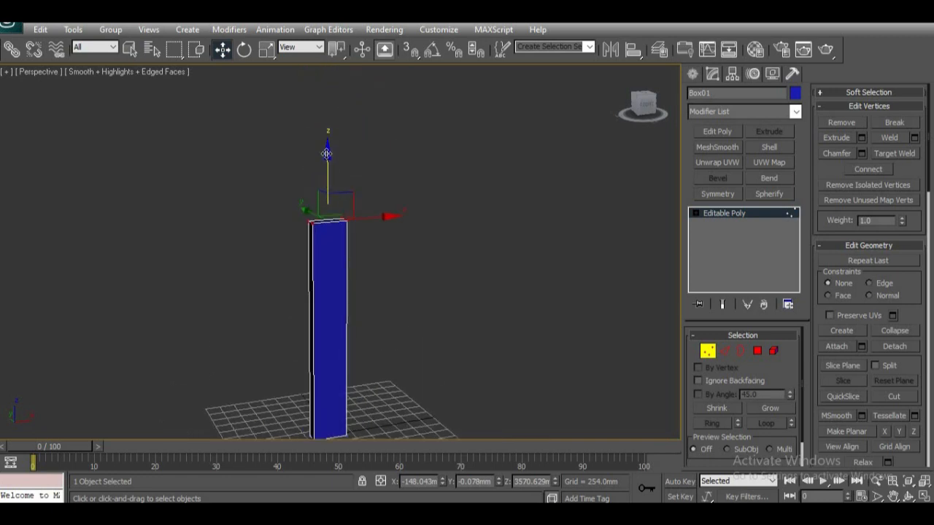
{"action": "left_click_drag", "start_coordinate": [327, 154], "coordinate": [327, 123]}
{"action": "middle_click_drag", "start_coordinate": [411, 299], "coordinate": [335, 314], "text": "alt"}
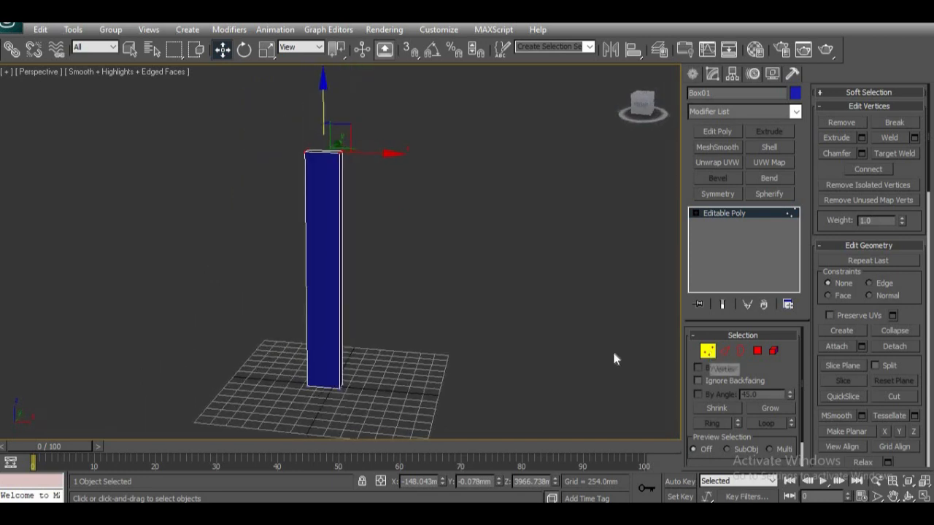
{"action": "left_click", "coordinate": [708, 351]}
Step: Scale the whole post non-uniformly, reducing its thickness along Y and its width along X to about 92 percent
{"action": "middle_click_drag", "start_coordinate": [357, 282], "coordinate": [379, 281], "text": "alt"}
{"action": "left_click", "coordinate": [373, 275]}
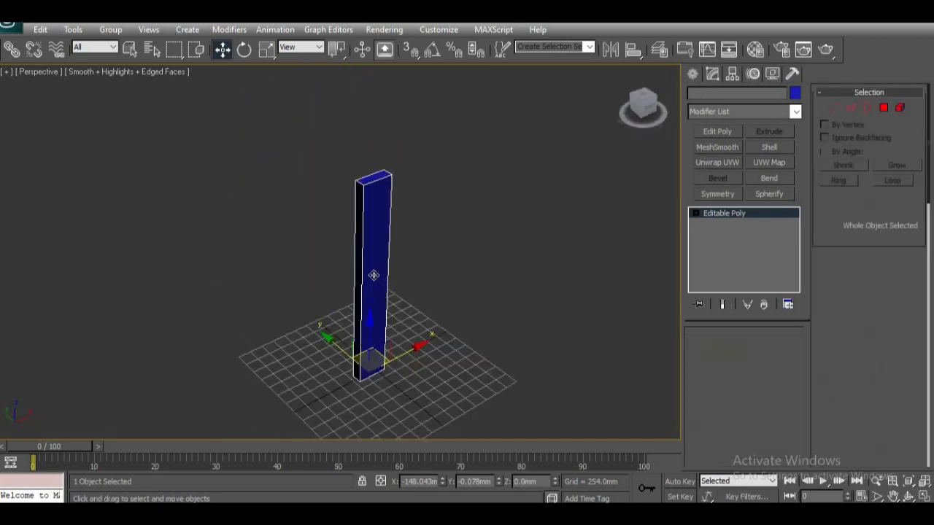
{"action": "key", "text": "r"}
{"action": "middle_click_drag", "start_coordinate": [411, 387], "coordinate": [388, 334], "text": "alt"}
{"action": "left_click_drag", "start_coordinate": [441, 335], "coordinate": [416, 311]}
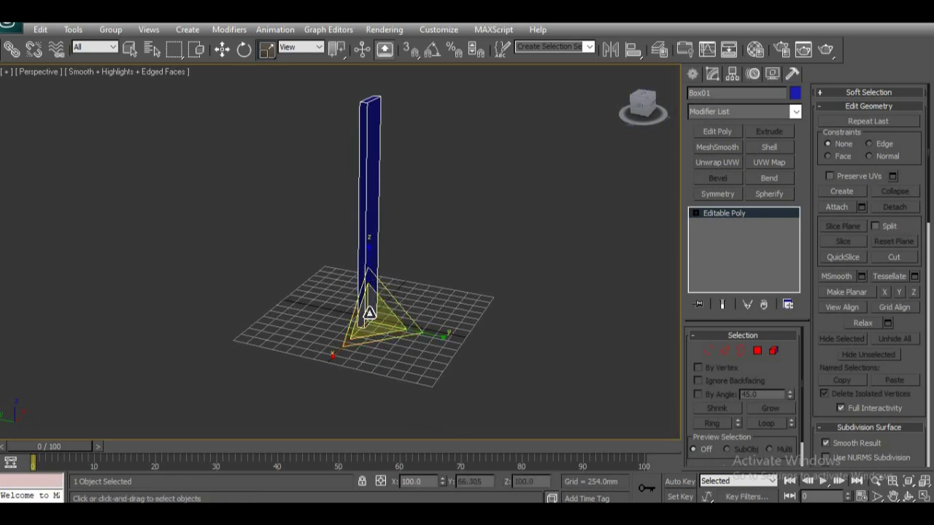
{"action": "middle_click_drag", "start_coordinate": [355, 357], "coordinate": [365, 397], "text": "alt"}
{"action": "scroll", "coordinate": [389, 358], "scroll_direction": "up", "scroll_amount": 2}
{"action": "scroll", "coordinate": [371, 375], "scroll_direction": "down", "scroll_amount": 4}
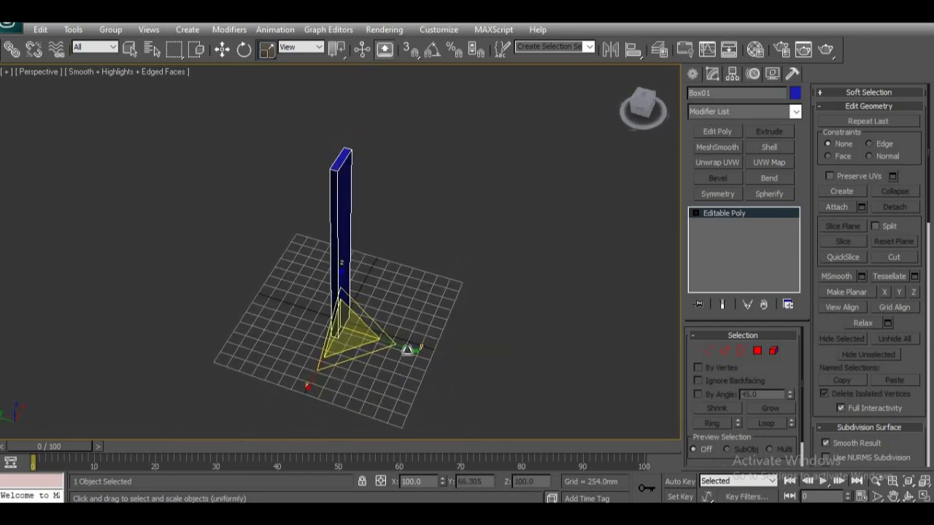
{"action": "left_click_drag", "start_coordinate": [407, 345], "coordinate": [421, 351]}
{"action": "left_click_drag", "start_coordinate": [307, 390], "coordinate": [312, 380]}
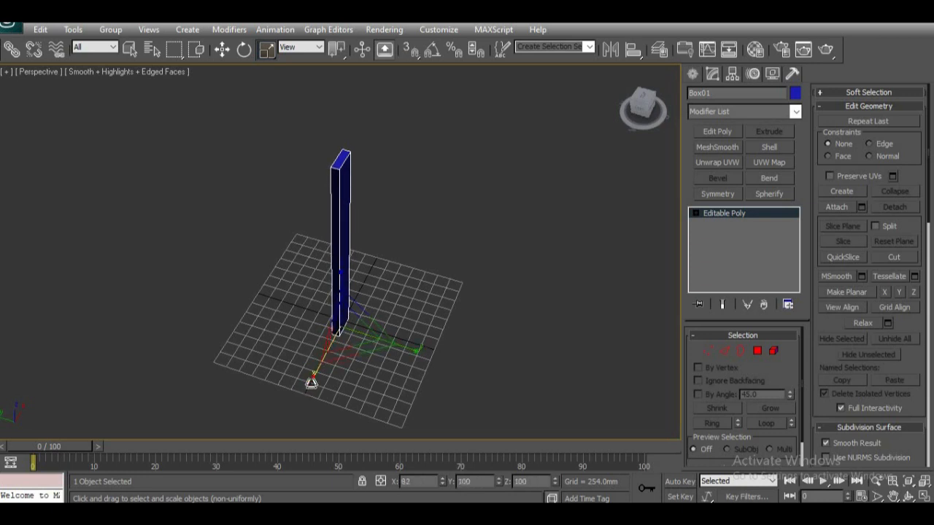
Step: Select the post's vertical edges and connect them with 1 segment, leaving Pinch and Slide at 0
{"action": "middle_click_drag", "start_coordinate": [311, 380], "coordinate": [371, 344], "text": "alt"}
{"action": "scroll", "coordinate": [315, 320], "scroll_direction": "up", "scroll_amount": 5}
{"action": "scroll", "coordinate": [370, 346], "scroll_direction": "down", "scroll_amount": 3}
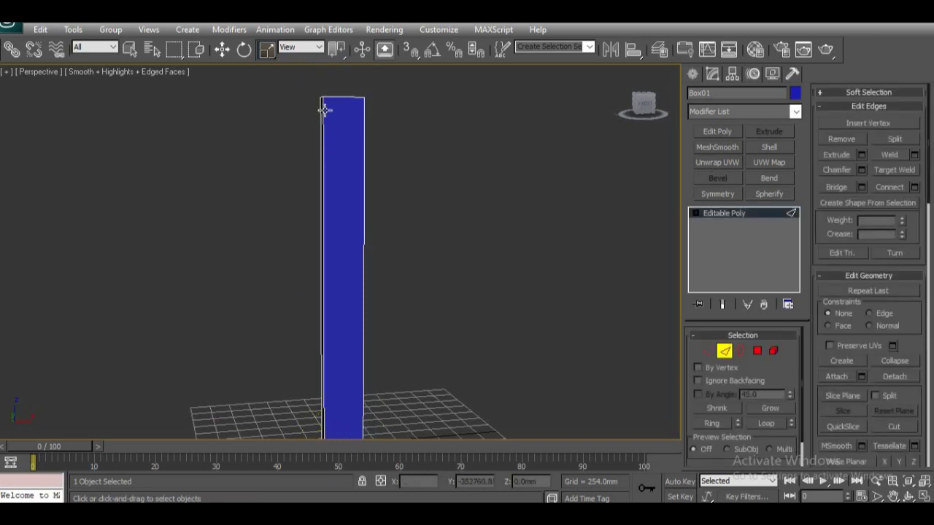
{"action": "left_click_drag", "start_coordinate": [401, 204], "coordinate": [296, 248]}
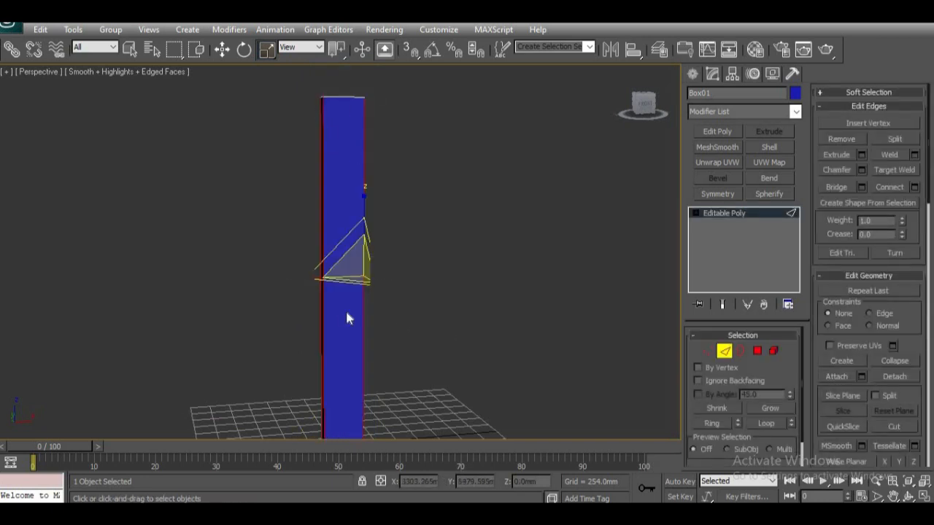
{"action": "middle_click_drag", "start_coordinate": [348, 316], "coordinate": [348, 343]}
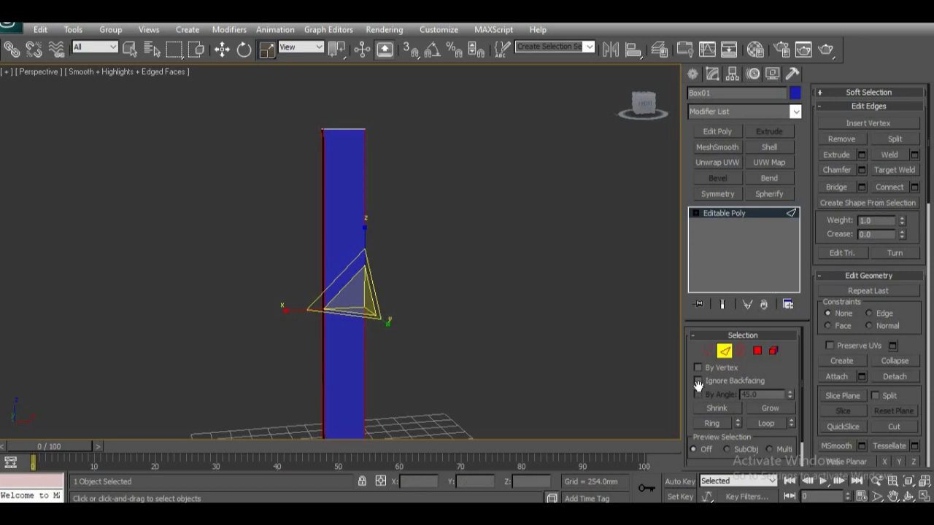
{"action": "middle_click_drag", "start_coordinate": [422, 324], "coordinate": [439, 281], "text": "alt"}
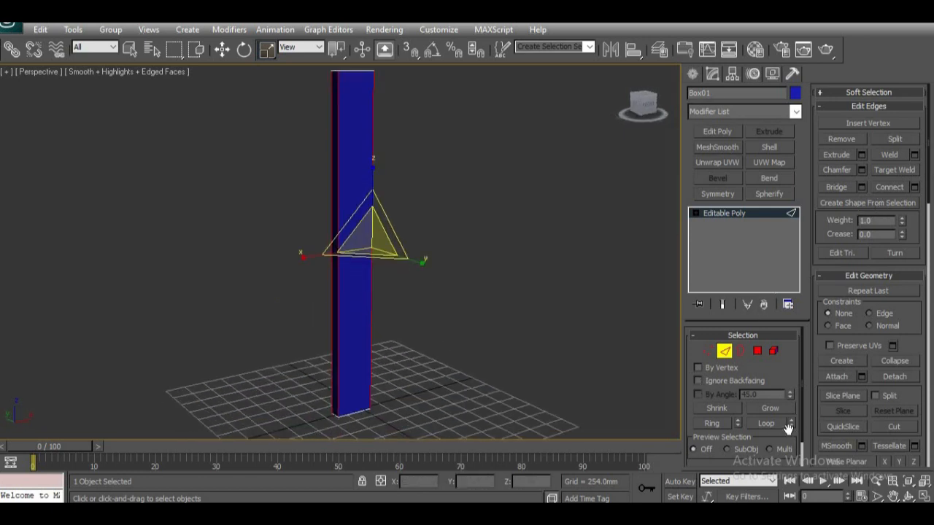
{"action": "left_click", "coordinate": [915, 187]}
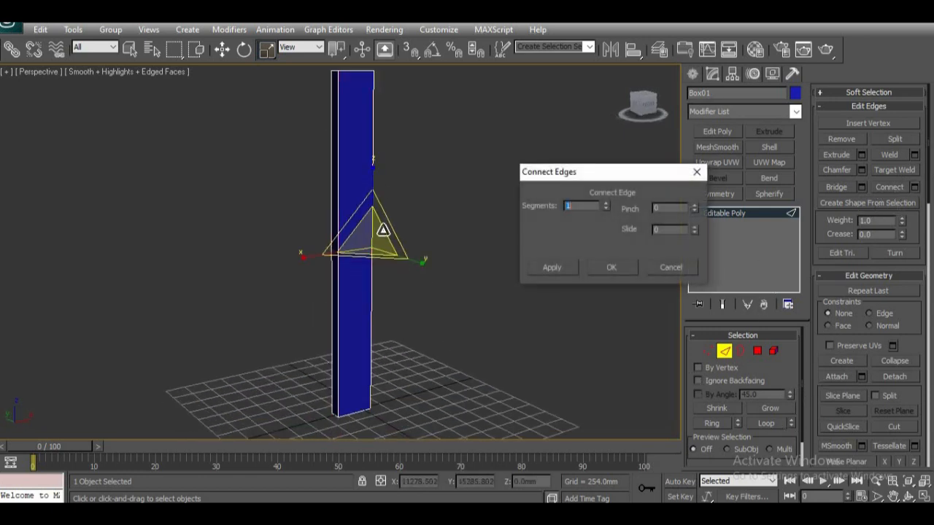
{"action": "middle_click_drag", "start_coordinate": [388, 283], "coordinate": [371, 292], "text": "alt"}
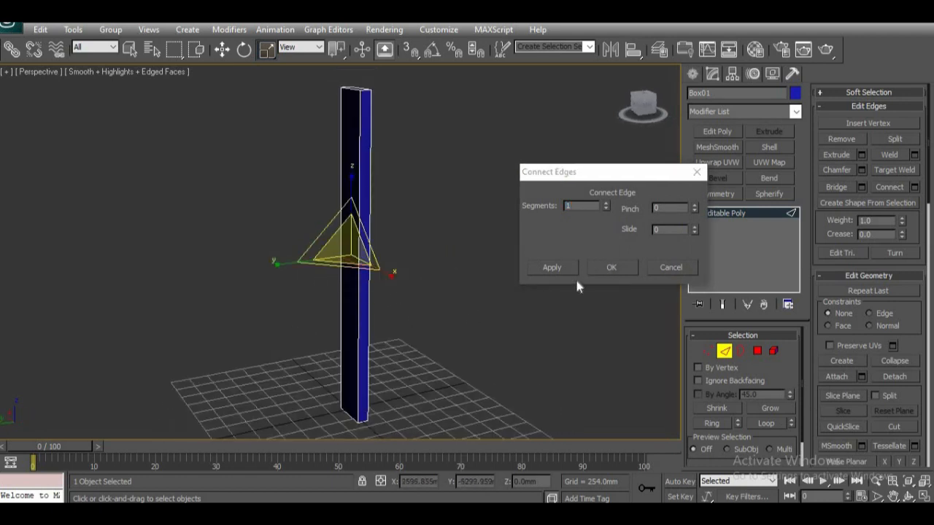
{"action": "key", "text": "q"}
{"action": "middle_click_drag", "start_coordinate": [516, 285], "coordinate": [445, 310], "text": "alt"}
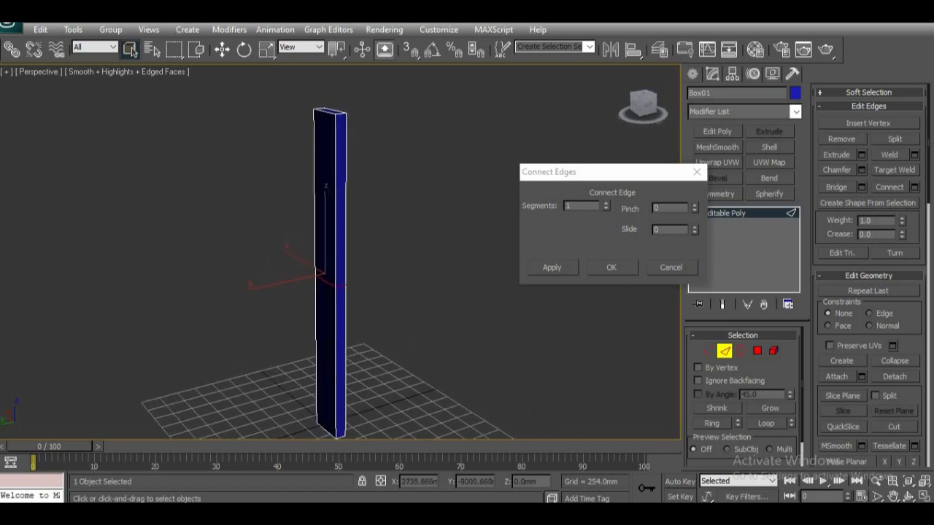
{"action": "left_click_drag", "start_coordinate": [694, 226], "coordinate": [708, 147]}
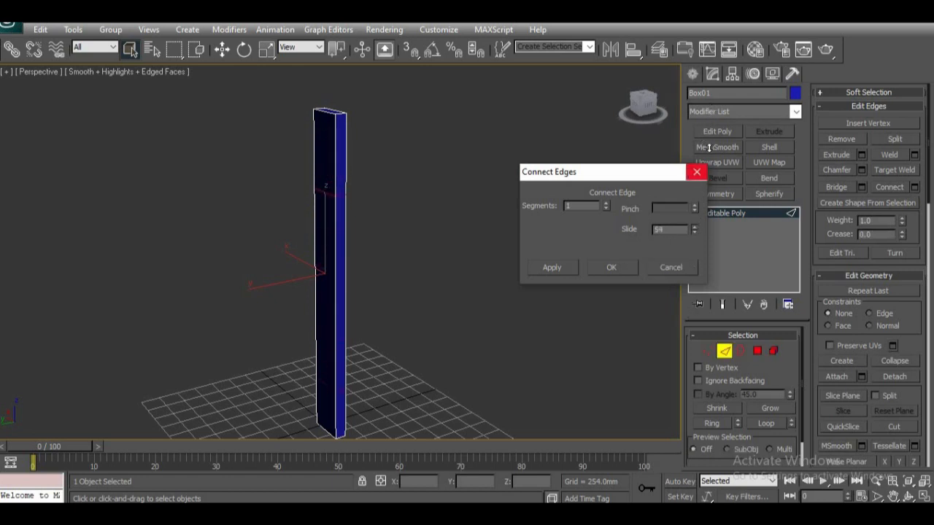
{"action": "left_click_drag", "start_coordinate": [722, 129], "coordinate": [722, 129]}
{"action": "right_click", "coordinate": [695, 231]}
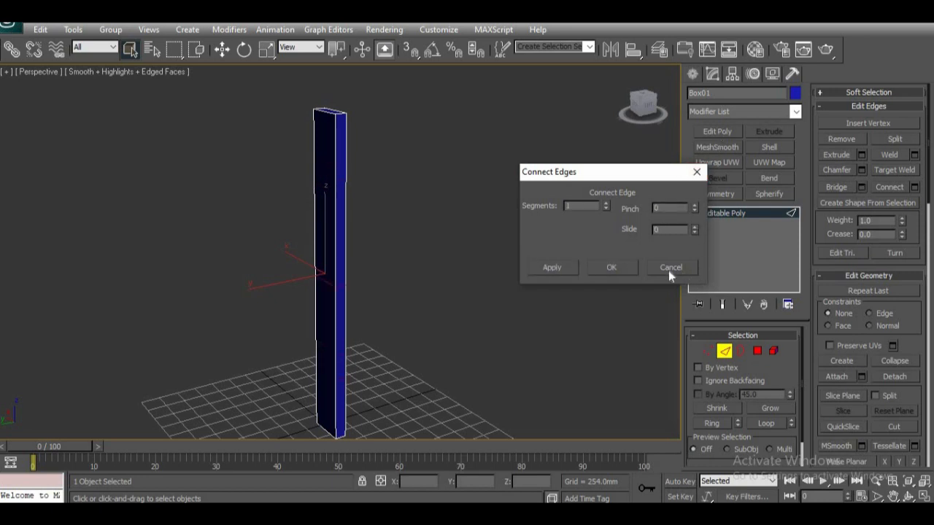
{"action": "left_click", "coordinate": [622, 272]}
Step: Raise the new horizontal edge loop toward the top of the post, to a Z of about 3375 mm, and deselect it
{"action": "key", "text": "w"}
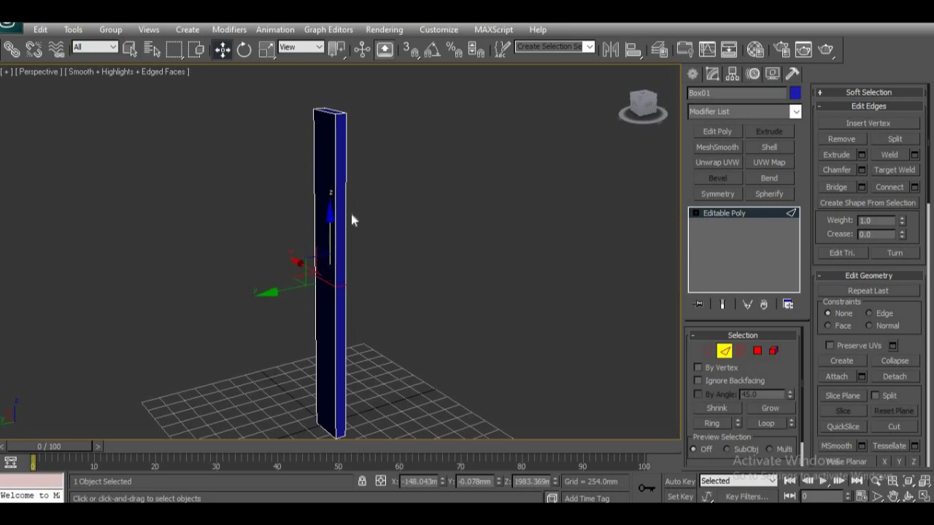
{"action": "left_click_drag", "start_coordinate": [328, 224], "coordinate": [357, 104]}
{"action": "middle_click_drag", "start_coordinate": [373, 286], "coordinate": [336, 340], "text": "alt"}
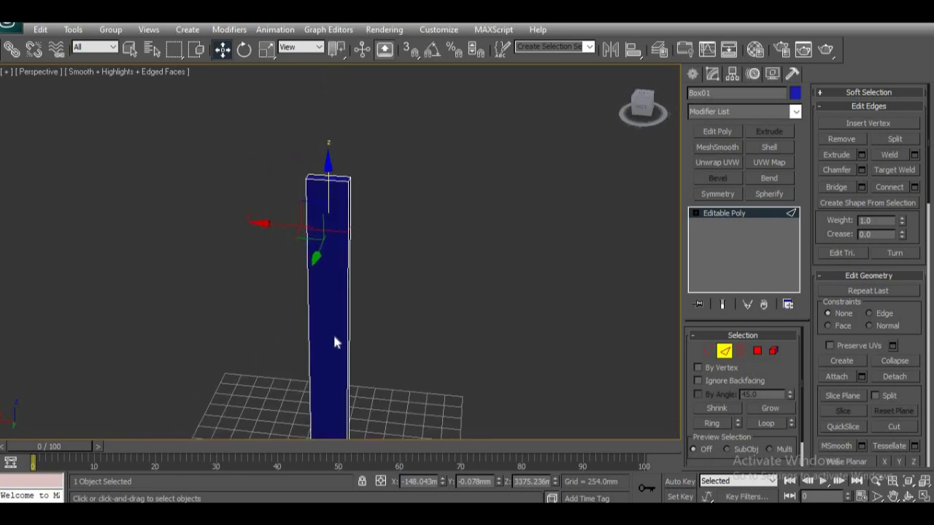
{"action": "middle_click_drag", "start_coordinate": [411, 346], "coordinate": [415, 227], "text": "alt"}
{"action": "middle_click_drag", "start_coordinate": [375, 316], "coordinate": [367, 243], "text": "alt"}
{"action": "left_click", "coordinate": [435, 258]}
Step: Ring-select the short edges across the post's thickness and connect them with one lengthwise loop down the middle of the narrow sides
{"action": "scroll", "coordinate": [412, 296], "scroll_direction": "up", "scroll_amount": 4}
{"action": "scroll", "coordinate": [410, 300], "scroll_direction": "down", "scroll_amount": 5}
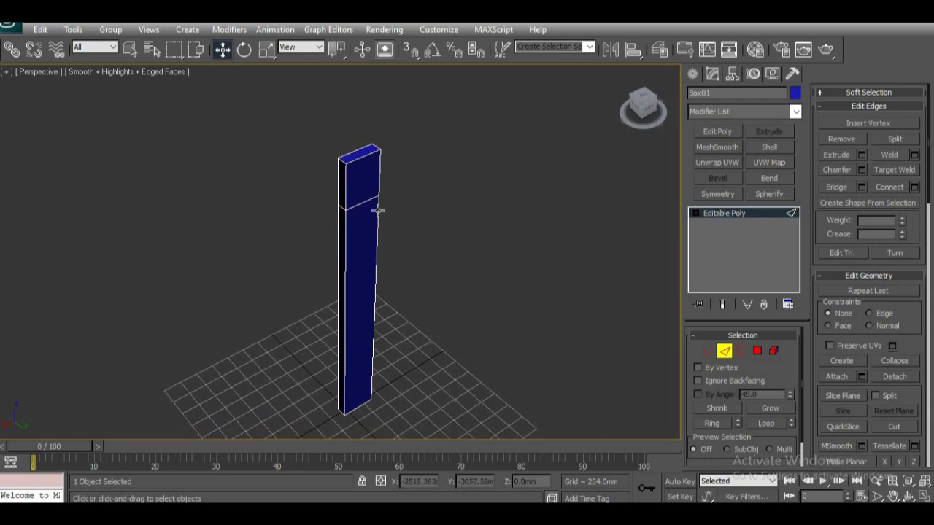
{"action": "middle_click_drag", "start_coordinate": [358, 248], "coordinate": [345, 287], "text": "alt"}
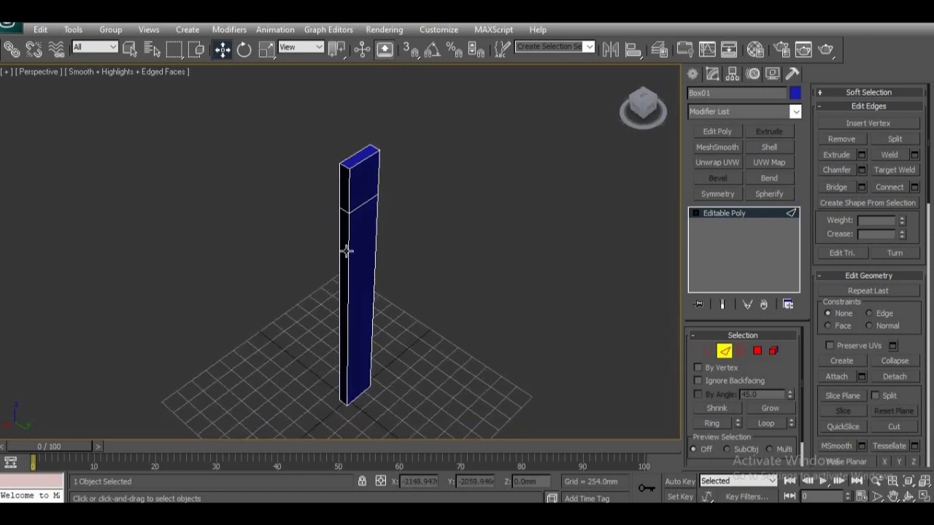
{"action": "middle_click_drag", "start_coordinate": [356, 278], "coordinate": [351, 326], "text": "alt"}
{"action": "scroll", "coordinate": [361, 286], "scroll_direction": "up", "scroll_amount": 4}
{"action": "left_click", "coordinate": [355, 202]}
{"action": "key", "text": "alt+r"}
{"action": "scroll", "coordinate": [420, 274], "scroll_direction": "down", "scroll_amount": 4}
{"action": "scroll", "coordinate": [412, 289], "scroll_direction": "up", "scroll_amount": 2}
{"action": "middle_click_drag", "start_coordinate": [412, 290], "coordinate": [414, 277]}
{"action": "left_click", "coordinate": [914, 187]}
{"action": "middle_click_drag", "start_coordinate": [408, 215], "coordinate": [428, 207], "text": "alt"}
{"action": "left_click", "coordinate": [610, 268]}
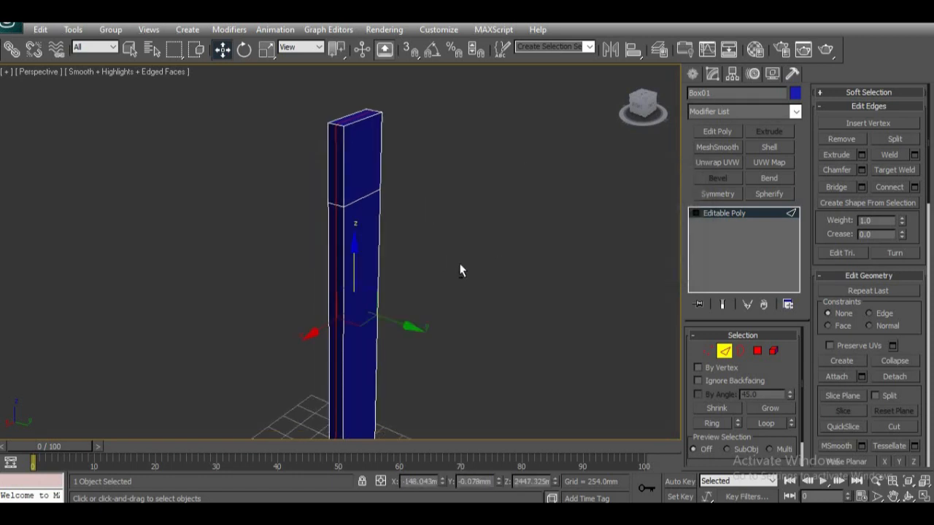
Step: Select the lengthwise middle edges on both narrow sides of the post, above and below the horizontal edge loop
{"action": "scroll", "coordinate": [398, 270], "scroll_direction": "up", "scroll_amount": 6}
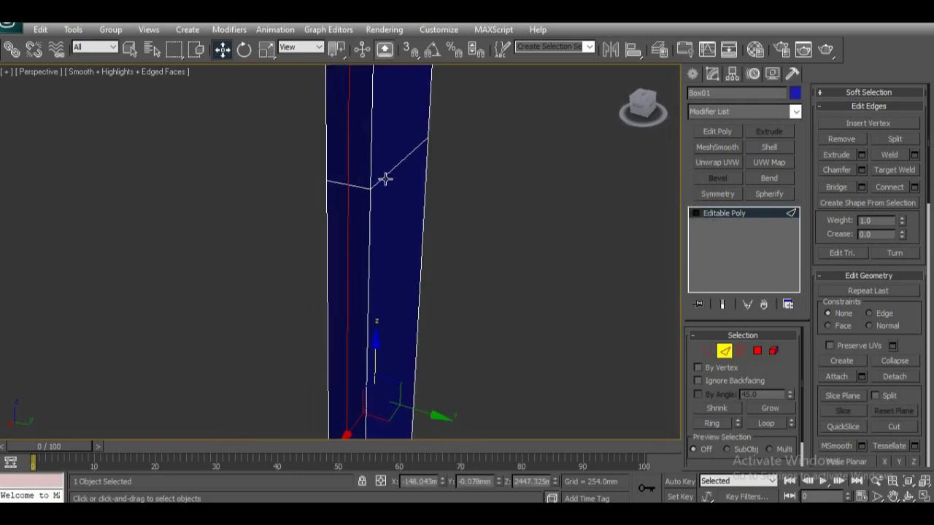
{"action": "scroll", "coordinate": [365, 168], "scroll_direction": "down", "scroll_amount": 2}
{"action": "left_click", "coordinate": [343, 176]}
{"action": "middle_click_drag", "start_coordinate": [368, 242], "coordinate": [370, 218]}
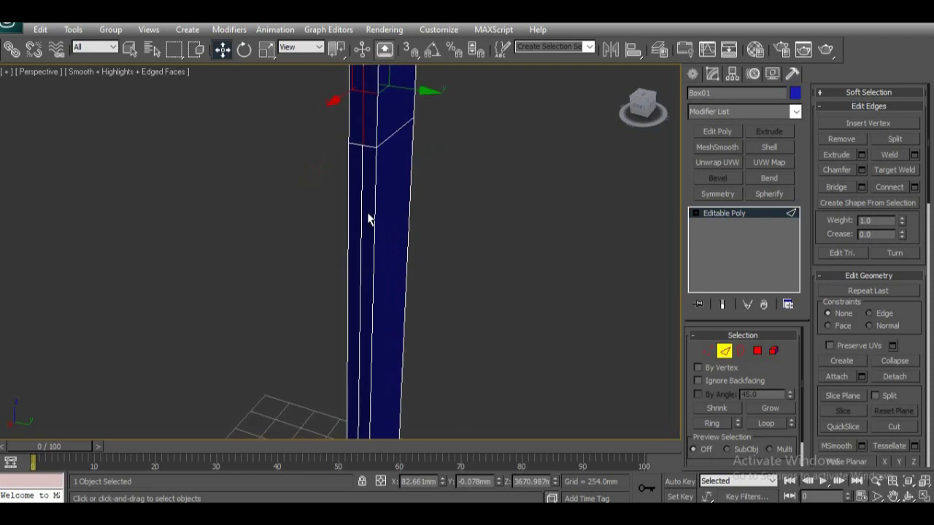
{"action": "left_click", "coordinate": [363, 229], "text": "ctrl"}
{"action": "middle_click_drag", "start_coordinate": [492, 235], "coordinate": [319, 246], "text": "alt"}
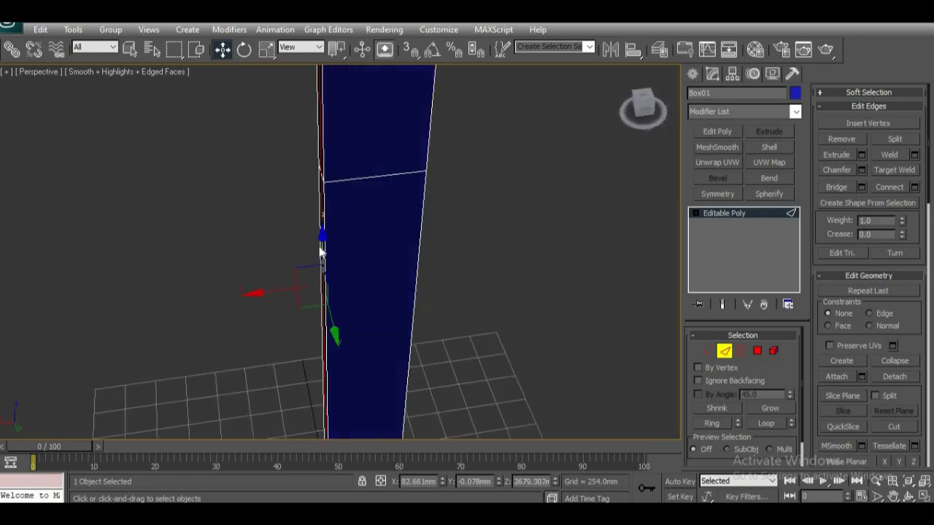
{"action": "left_click", "coordinate": [340, 135]}
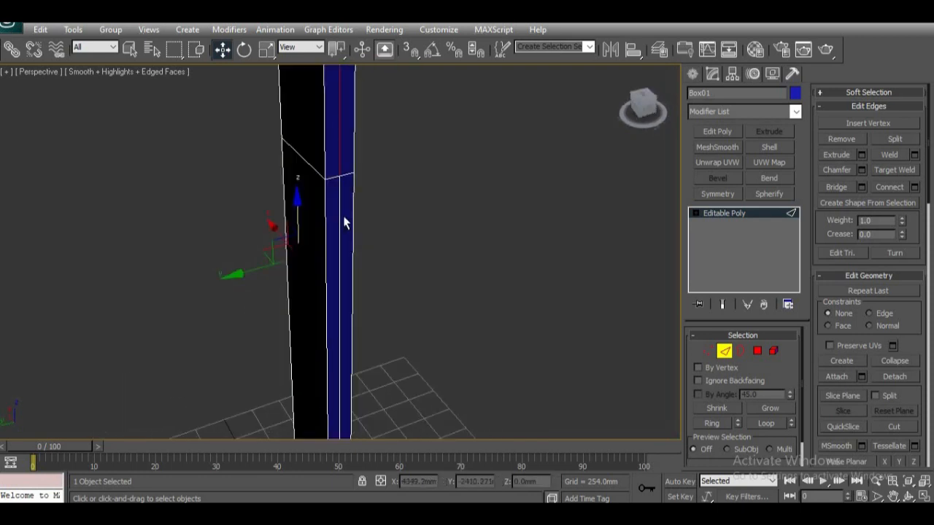
{"action": "left_click", "coordinate": [338, 219], "text": "ctrl"}
{"action": "middle_click_drag", "start_coordinate": [540, 288], "coordinate": [329, 223], "text": "alt"}
{"action": "scroll", "coordinate": [329, 223], "scroll_direction": "down", "scroll_amount": 2}
{"action": "middle_click_drag", "start_coordinate": [403, 257], "coordinate": [407, 265]}
{"action": "middle_click_drag", "start_coordinate": [385, 278], "coordinate": [387, 250], "text": "alt"}
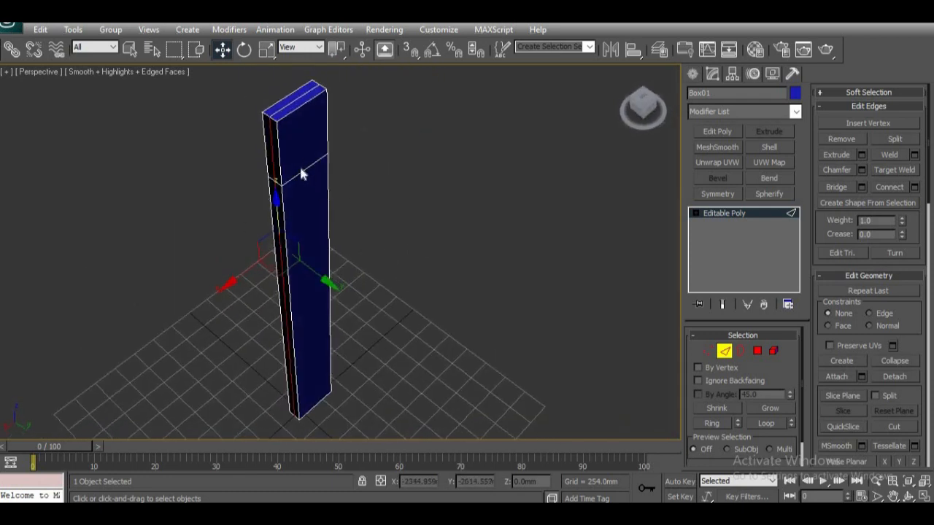
Step: Try to move the selected middle edges on both narrow sides about 147 mm along X
{"action": "middle_click_drag", "start_coordinate": [406, 240], "coordinate": [366, 290], "text": "alt"}
{"action": "scroll", "coordinate": [360, 249], "scroll_direction": "up", "scroll_amount": 3}
{"action": "scroll", "coordinate": [362, 255], "scroll_direction": "down", "scroll_amount": 4}
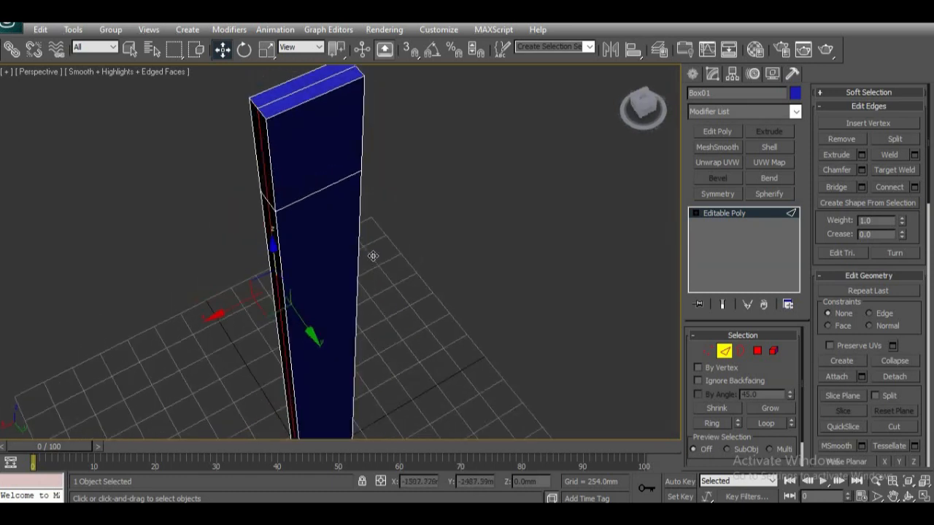
{"action": "middle_click_drag", "start_coordinate": [382, 252], "coordinate": [365, 234], "text": "alt"}
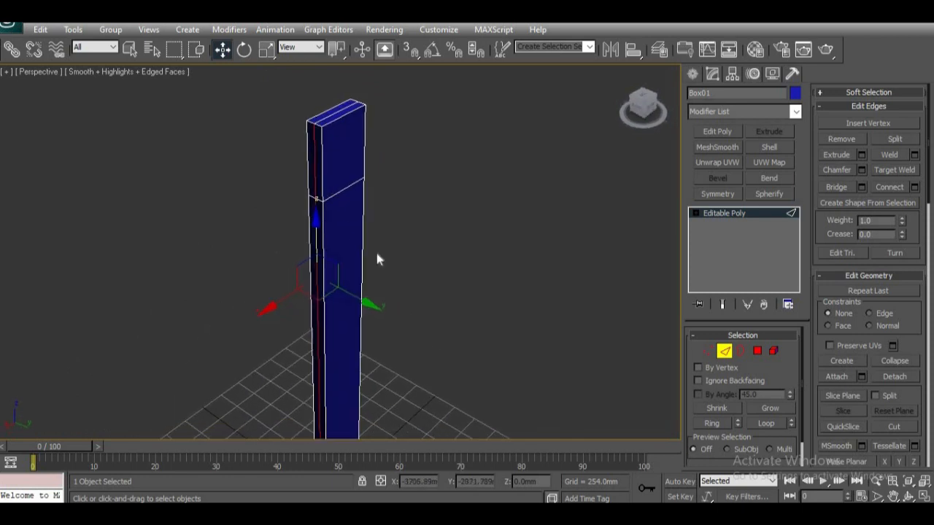
{"action": "middle_click_drag", "start_coordinate": [340, 268], "coordinate": [388, 241], "text": "alt"}
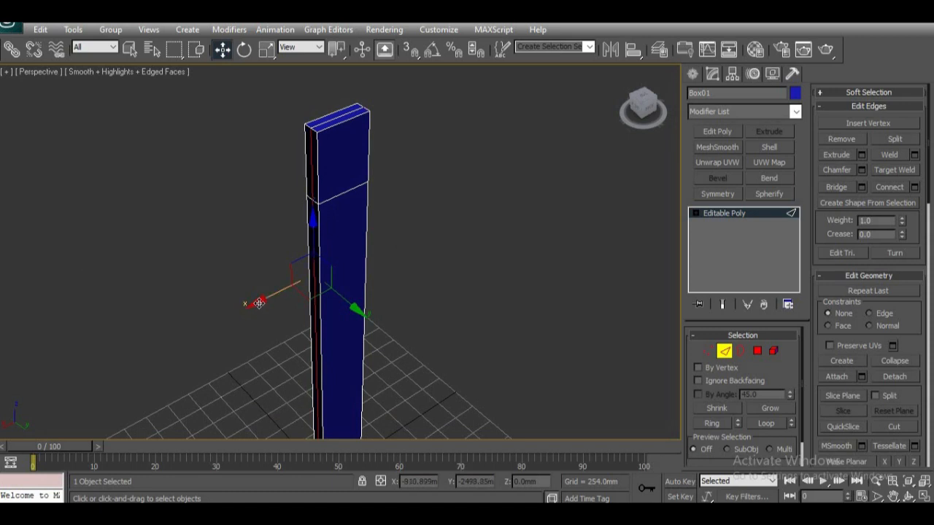
{"action": "left_click_drag", "start_coordinate": [258, 304], "coordinate": [242, 307]}
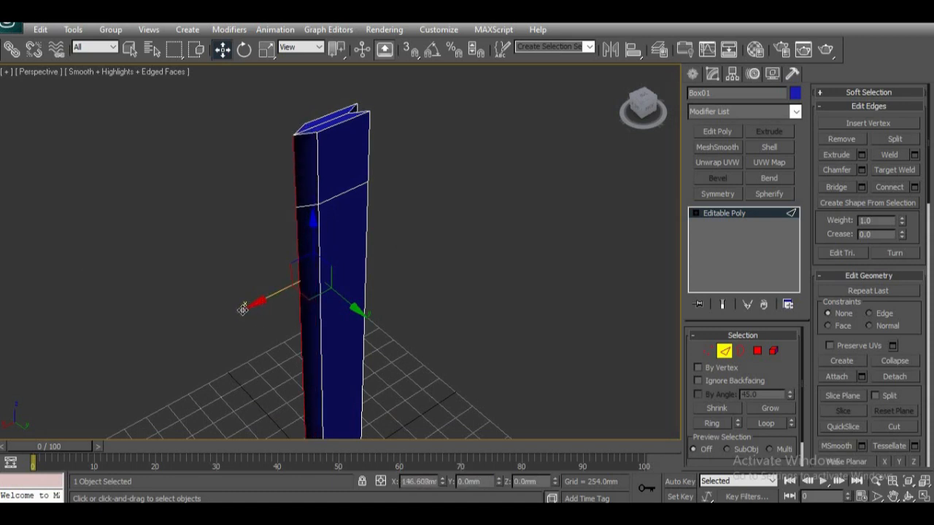
{"action": "middle_click_drag", "start_coordinate": [376, 312], "coordinate": [352, 178], "text": "alt"}
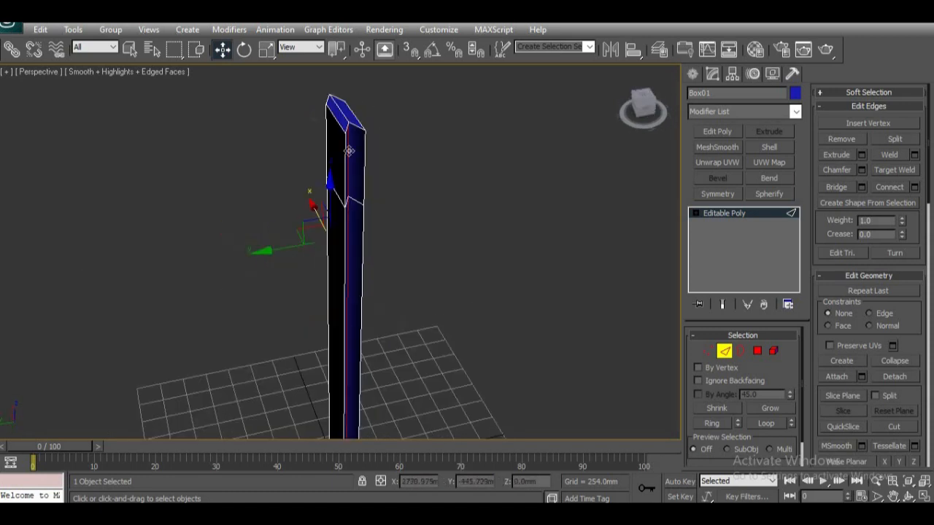
{"action": "middle_click_drag", "start_coordinate": [382, 351], "coordinate": [473, 250], "text": "alt"}
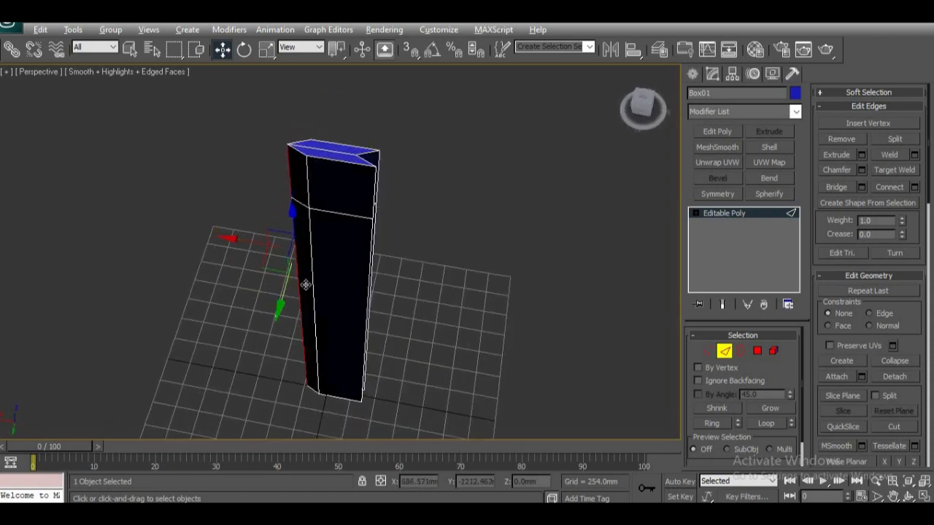
{"action": "middle_click_drag", "start_coordinate": [298, 286], "coordinate": [312, 287], "text": "alt"}
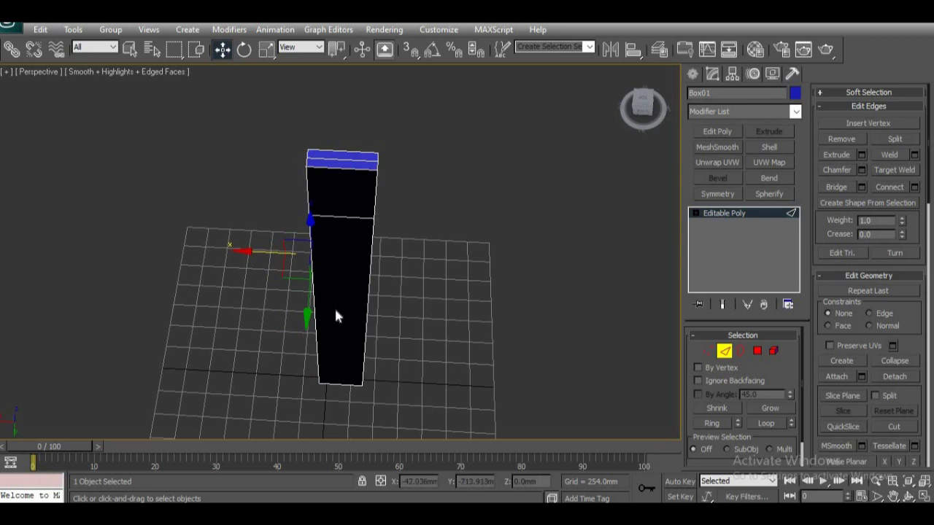
Step: Select the vertices of the narrow sides' middle edges and scale them outward along X to 162 percent
{"action": "middle_click_drag", "start_coordinate": [391, 311], "coordinate": [333, 313], "text": "alt"}
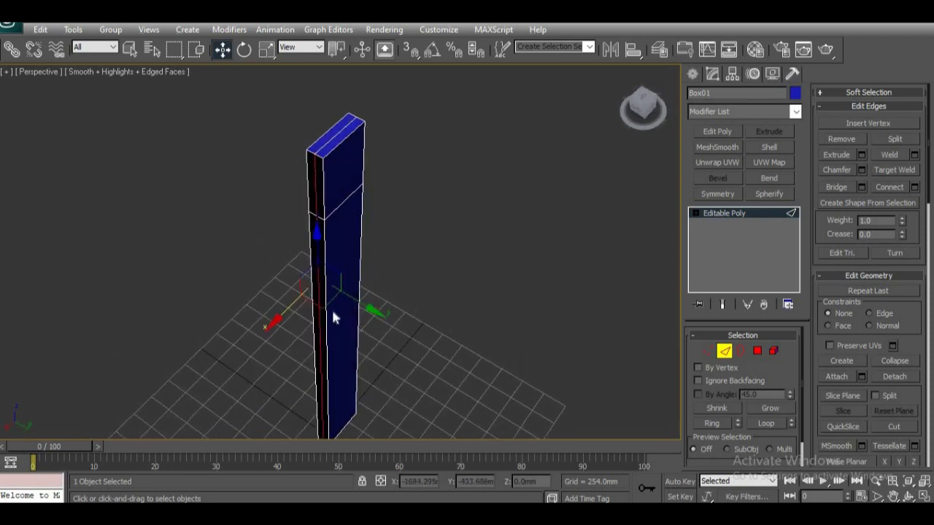
{"action": "left_click", "coordinate": [710, 354]}
{"action": "middle_click_drag", "start_coordinate": [440, 344], "coordinate": [352, 102], "text": "alt"}
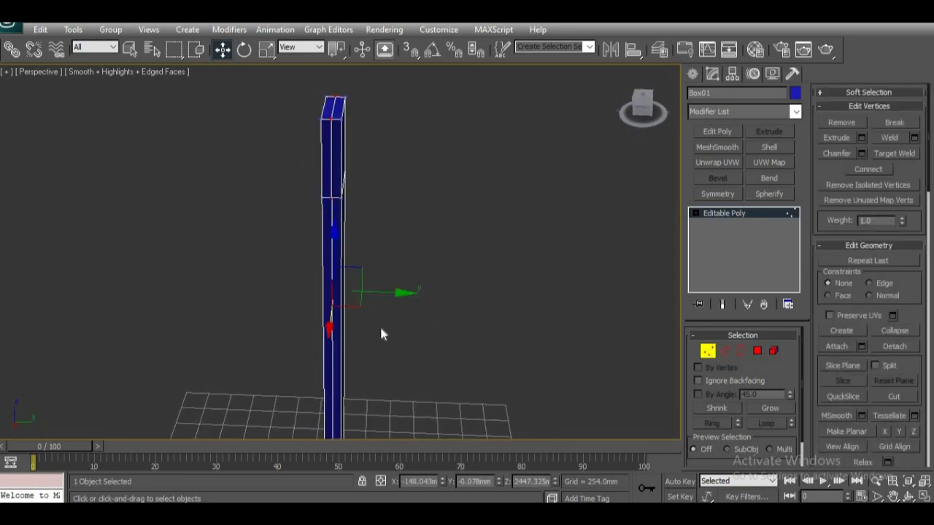
{"action": "middle_click_drag", "start_coordinate": [429, 341], "coordinate": [343, 301], "text": "alt"}
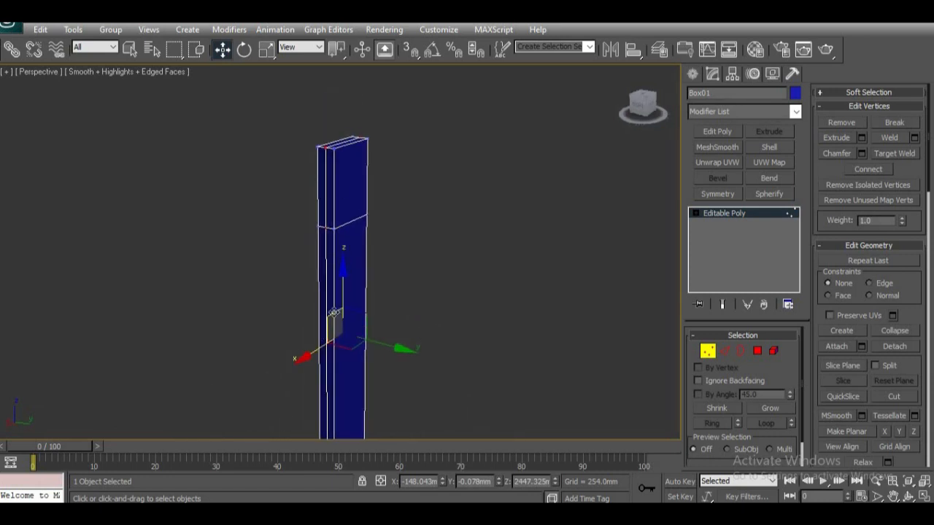
{"action": "middle_click_drag", "start_coordinate": [441, 319], "coordinate": [402, 360], "text": "alt"}
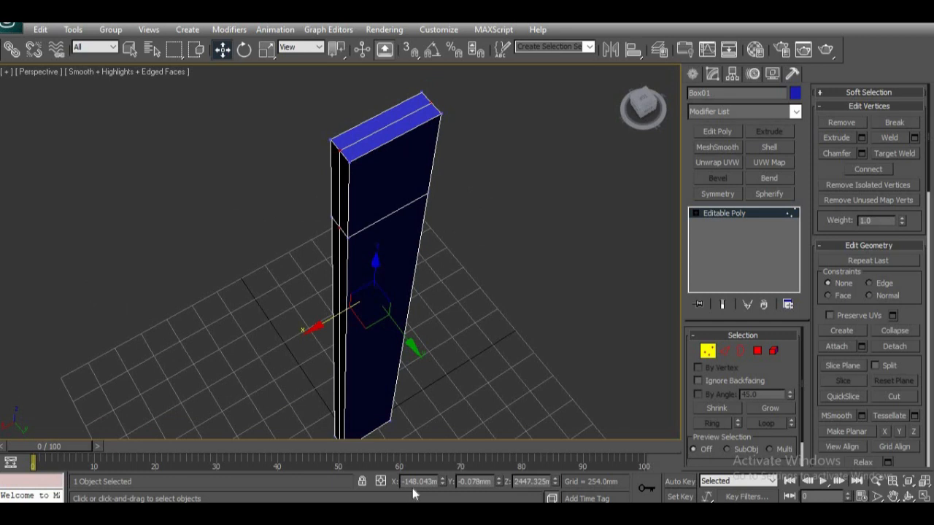
{"action": "key", "text": "r"}
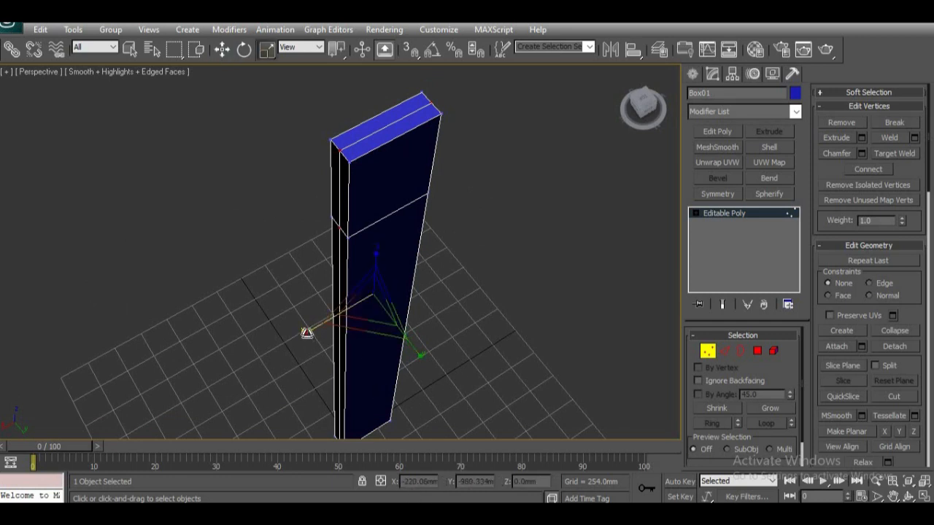
{"action": "left_click_drag", "start_coordinate": [306, 333], "coordinate": [278, 347]}
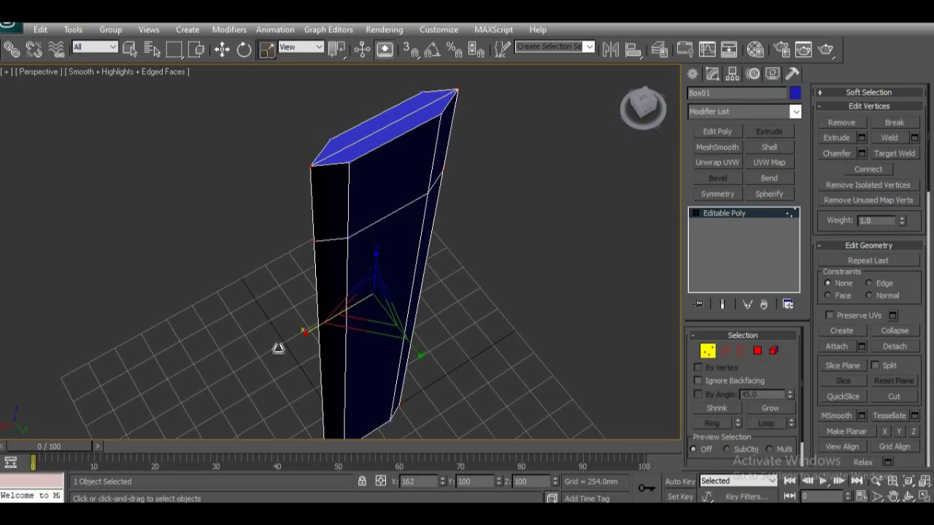
Step: Select all vertices on the positive-X half of the post and move them inward along X to about -71.5 mm
{"action": "scroll", "coordinate": [358, 343], "scroll_direction": "up", "scroll_amount": 3}
{"action": "scroll", "coordinate": [356, 343], "scroll_direction": "down", "scroll_amount": 8}
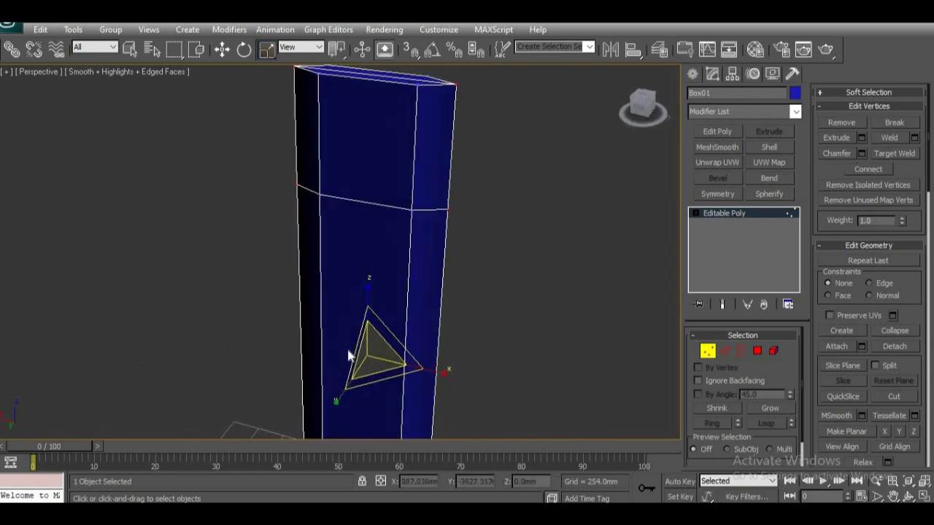
{"action": "middle_click_drag", "start_coordinate": [384, 340], "coordinate": [399, 279]}
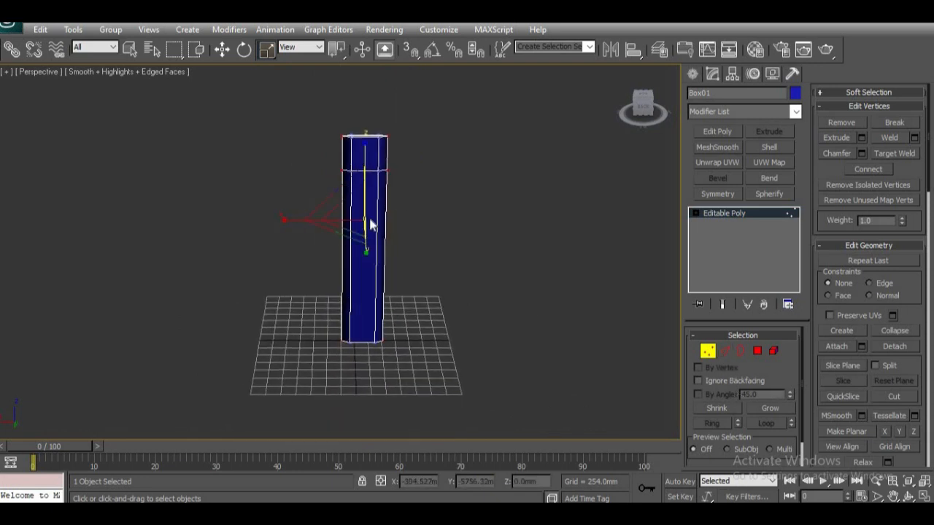
{"action": "scroll", "coordinate": [365, 283], "scroll_direction": "up", "scroll_amount": 2}
{"action": "scroll", "coordinate": [383, 276], "scroll_direction": "down", "scroll_amount": 2}
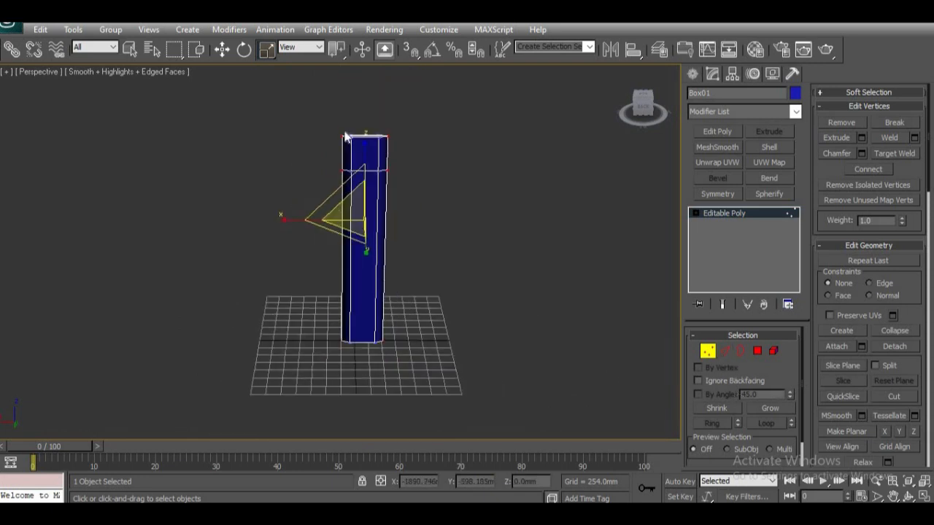
{"action": "left_click_drag", "start_coordinate": [364, 117], "coordinate": [319, 388]}
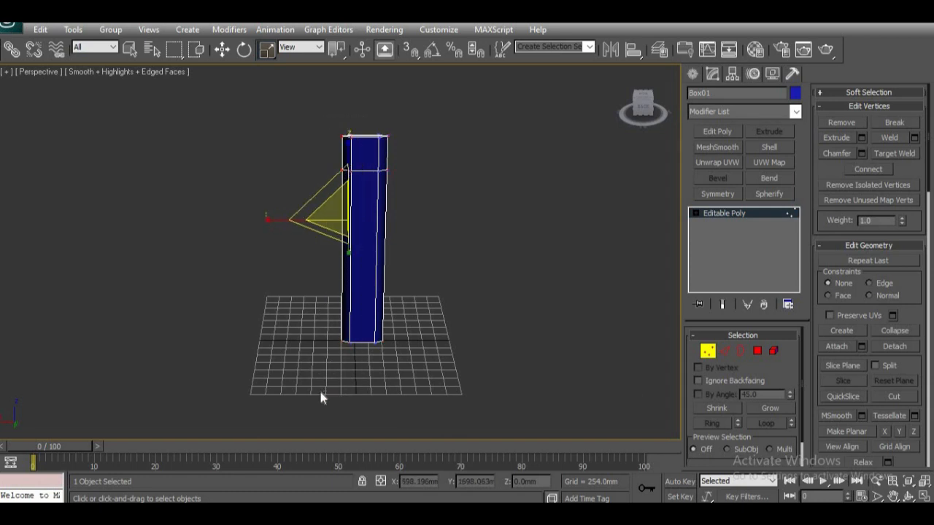
{"action": "key", "text": "w"}
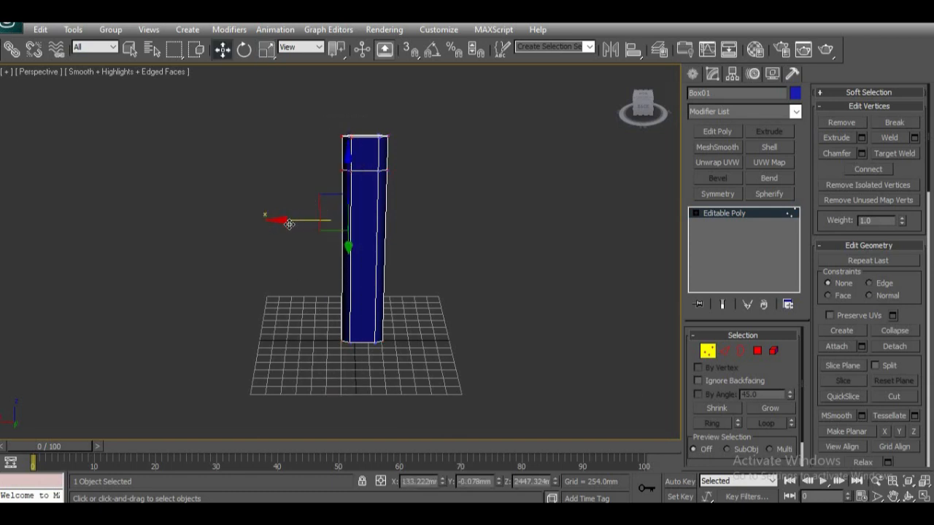
{"action": "middle_click_drag", "start_coordinate": [348, 291], "coordinate": [394, 332], "text": "alt"}
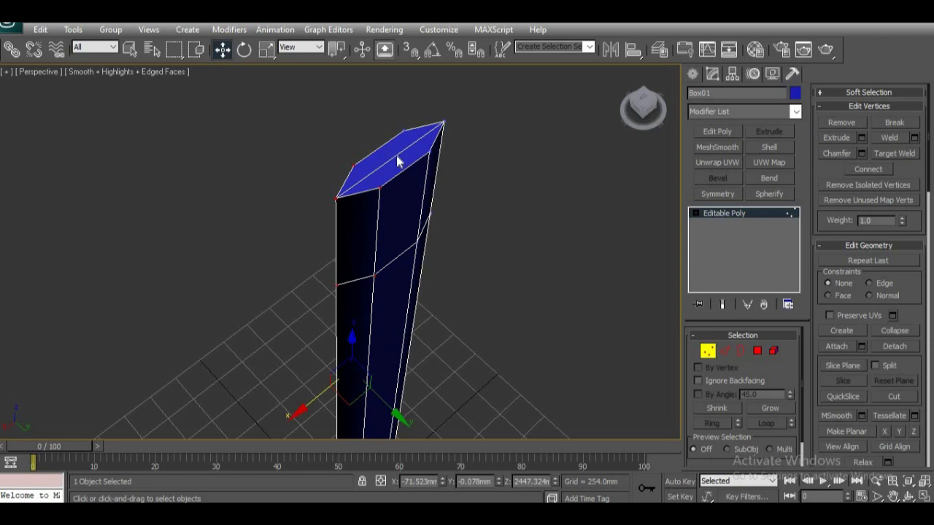
Step: Select the vertices of the post's top face and raise them to a Z of about 4482 mm
{"action": "middle_click_drag", "start_coordinate": [399, 260], "coordinate": [332, 274], "text": "alt"}
{"action": "middle_click_drag", "start_coordinate": [340, 198], "coordinate": [333, 429], "text": "alt"}
{"action": "scroll", "coordinate": [352, 356], "scroll_direction": "up", "scroll_amount": 3}
{"action": "left_click_drag", "start_coordinate": [431, 121], "coordinate": [223, 209]}
{"action": "middle_click_drag", "start_coordinate": [374, 302], "coordinate": [349, 344], "text": "alt"}
{"action": "scroll", "coordinate": [333, 350], "scroll_direction": "down", "scroll_amount": 6}
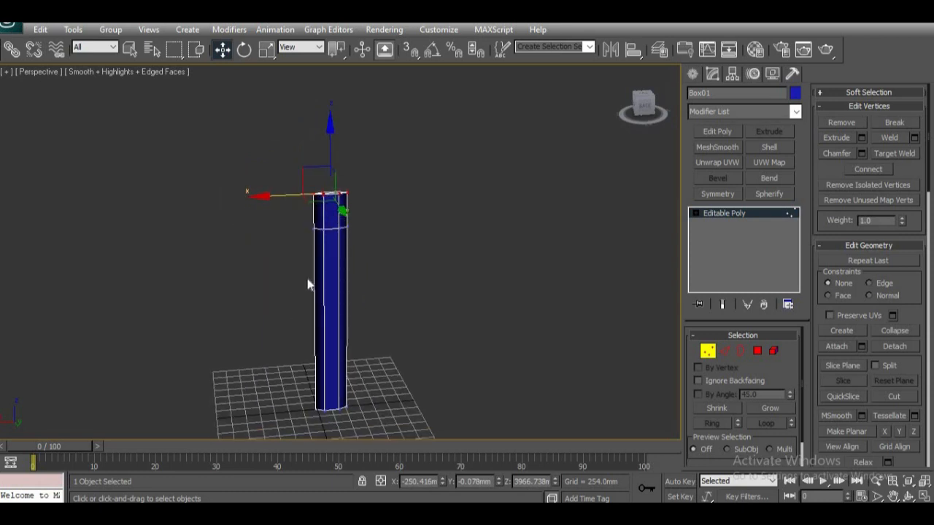
{"action": "scroll", "coordinate": [308, 285], "scroll_direction": "up", "scroll_amount": 3}
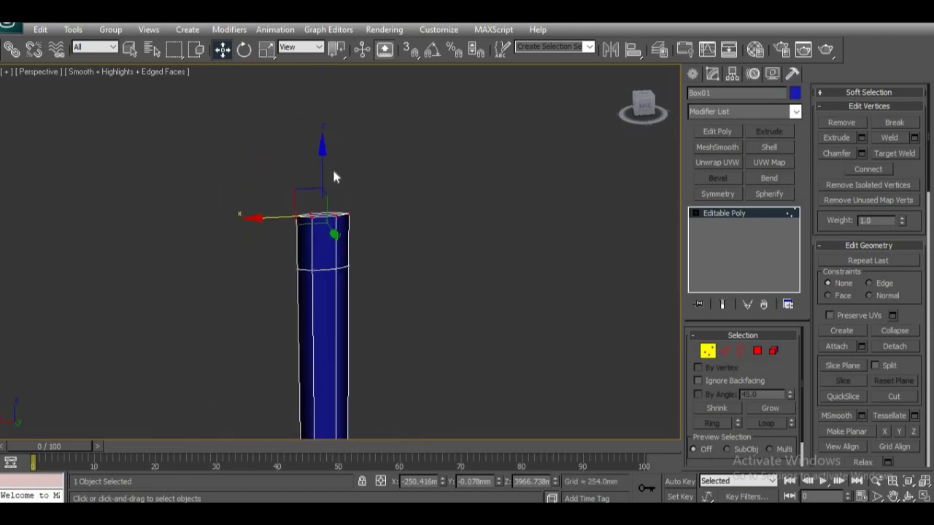
{"action": "left_click_drag", "start_coordinate": [323, 164], "coordinate": [324, 115]}
{"action": "middle_click_drag", "start_coordinate": [326, 212], "coordinate": [379, 211], "text": "alt"}
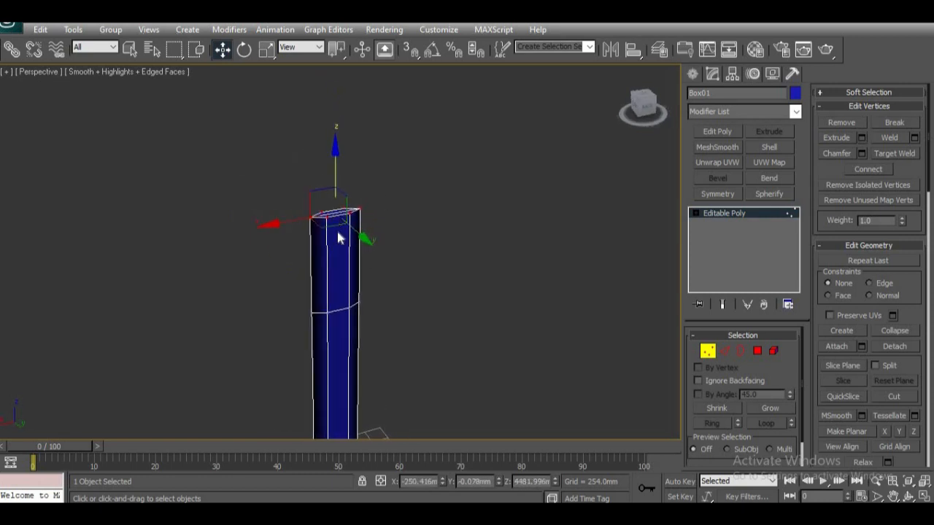
Step: Scale the top vertices uniformly inward so the section above the horizontal loop tapers into a narrow tip
{"action": "key", "text": "r"}
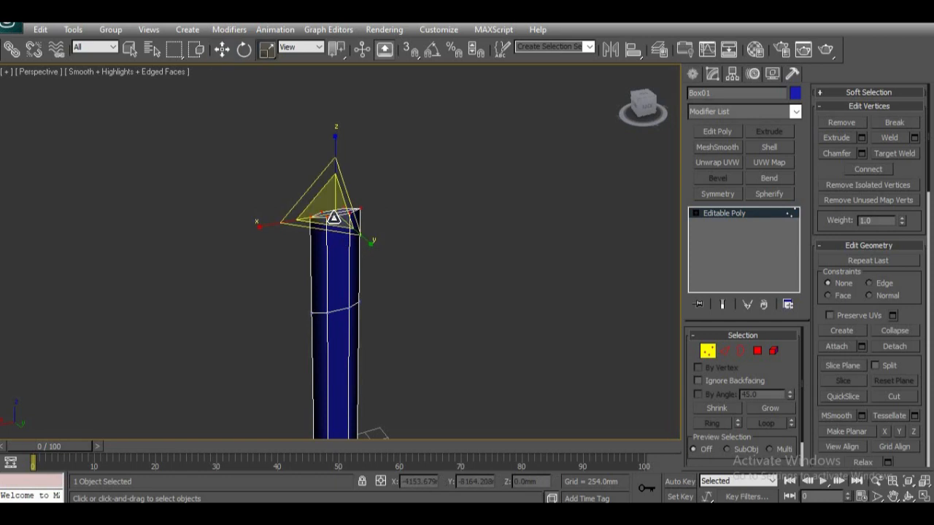
{"action": "left_click_drag", "start_coordinate": [334, 209], "coordinate": [342, 178]}
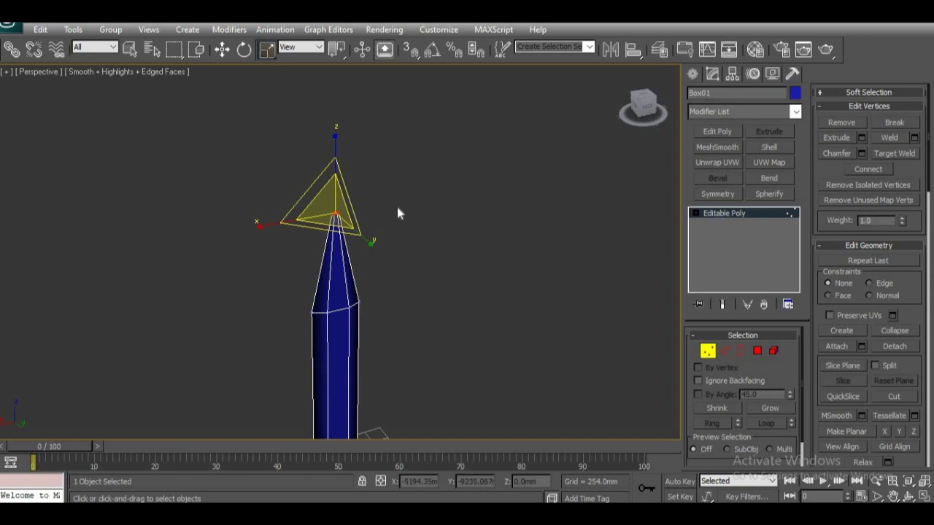
{"action": "key", "text": "ctrl+z"}
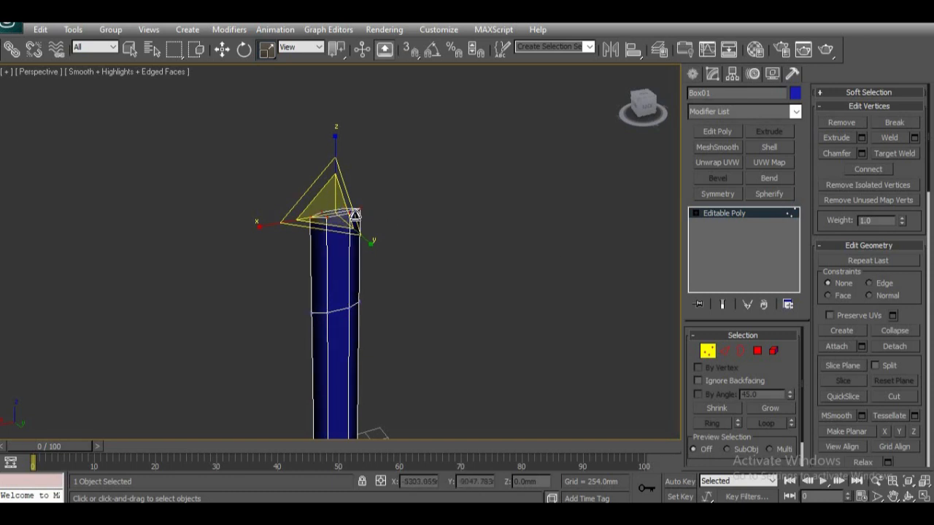
{"action": "left_click_drag", "start_coordinate": [351, 221], "coordinate": [369, 246]}
{"action": "left_click_drag", "start_coordinate": [335, 210], "coordinate": [289, 478]}
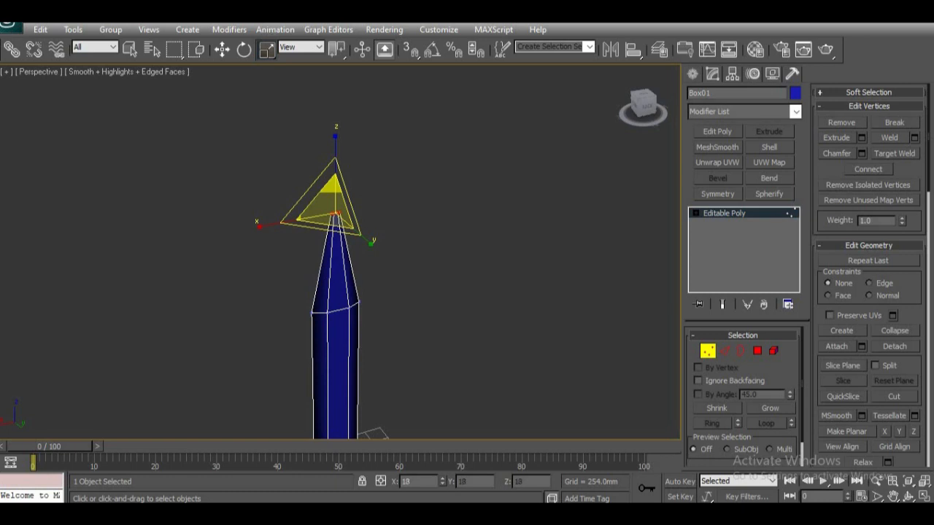
{"action": "right_click", "coordinate": [268, 54]}
{"action": "left_click", "coordinate": [547, 202]}
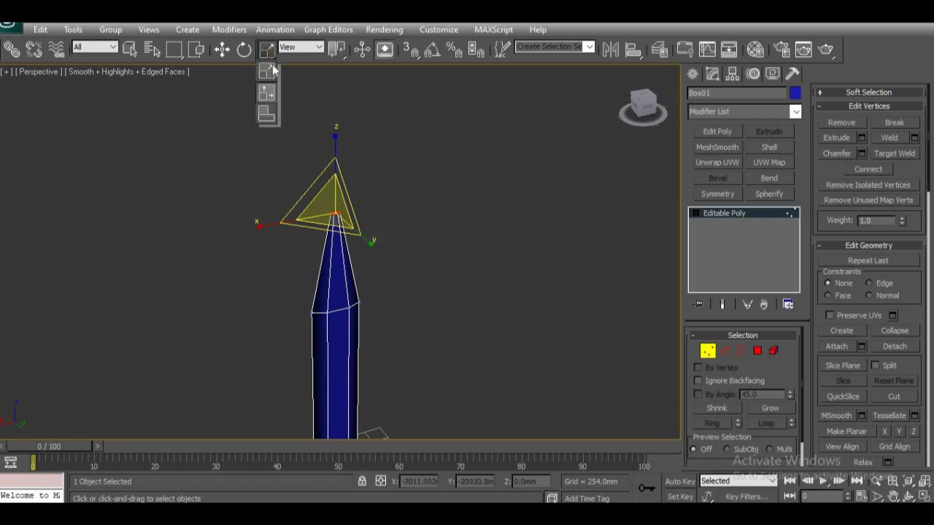
{"action": "left_click", "coordinate": [267, 113]}
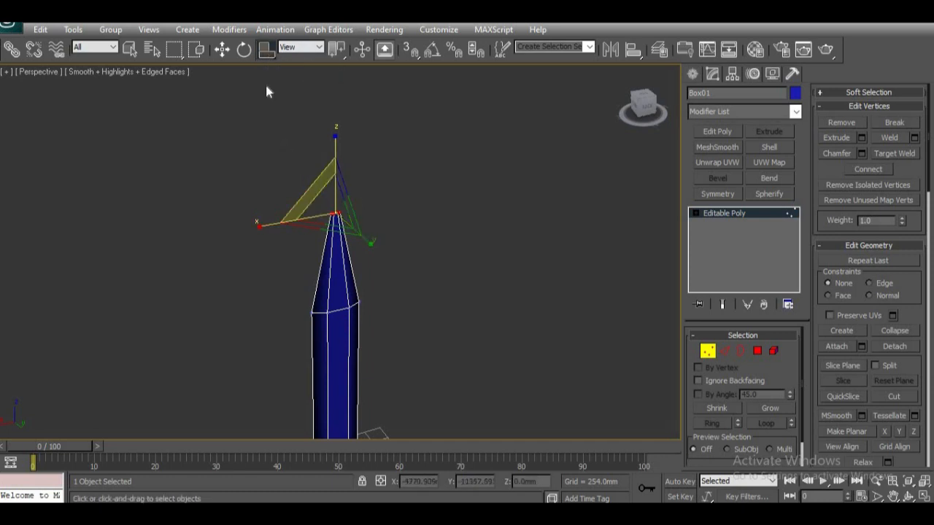
Step: Return to uniform scaling and shrink the tip's top vertices to 55 percent, sharpening the point
{"action": "left_click_drag", "start_coordinate": [265, 55], "coordinate": [265, 74]}
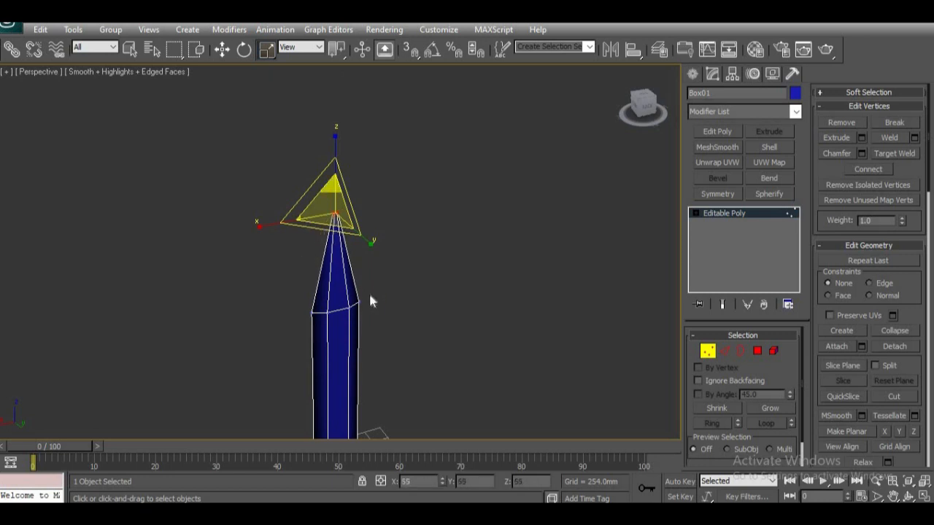
{"action": "middle_click_drag", "start_coordinate": [371, 302], "coordinate": [382, 233]}
{"action": "scroll", "coordinate": [397, 278], "scroll_direction": "down", "scroll_amount": 4}
{"action": "middle_click_drag", "start_coordinate": [384, 273], "coordinate": [338, 283], "text": "alt"}
{"action": "scroll", "coordinate": [348, 289], "scroll_direction": "up", "scroll_amount": 6}
{"action": "scroll", "coordinate": [341, 288], "scroll_direction": "down", "scroll_amount": 3}
{"action": "scroll", "coordinate": [335, 287], "scroll_direction": "up", "scroll_amount": 3}
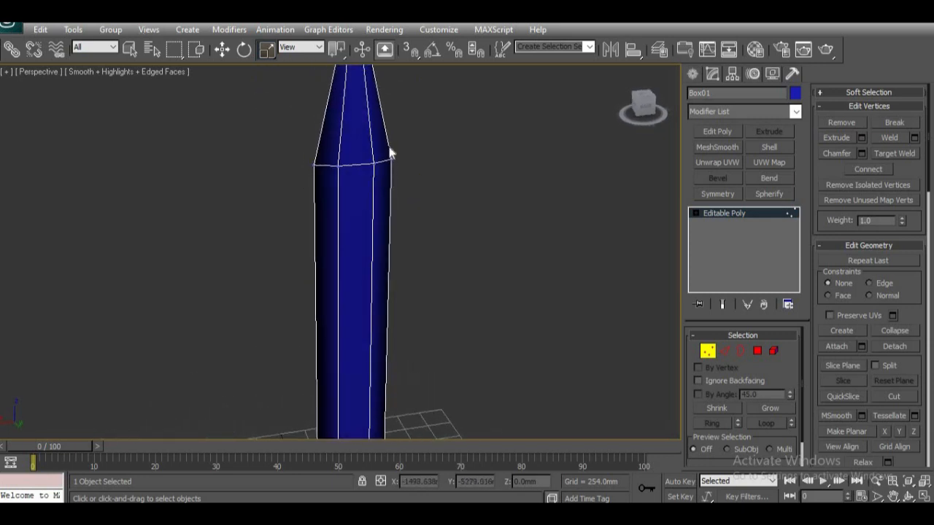
Step: Select the horizontal loop's edge across the post's middle side face and extend the selection to its edge ring
{"action": "left_click", "coordinate": [723, 351]}
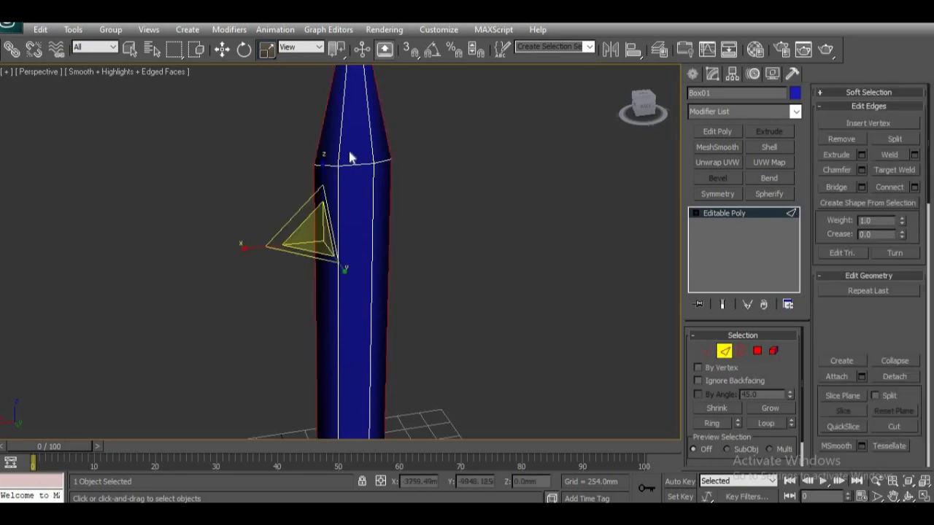
{"action": "left_click", "coordinate": [345, 212]}
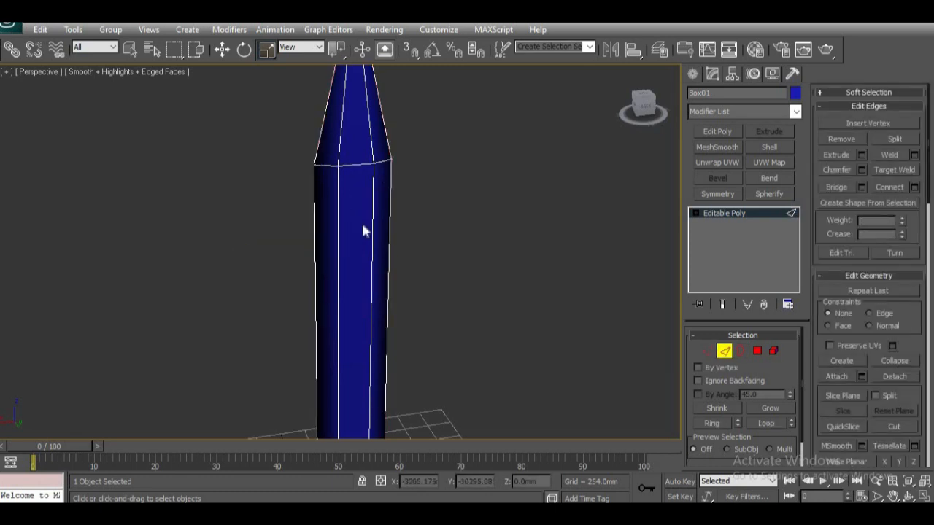
{"action": "middle_click_drag", "start_coordinate": [326, 267], "coordinate": [518, 263], "text": "alt"}
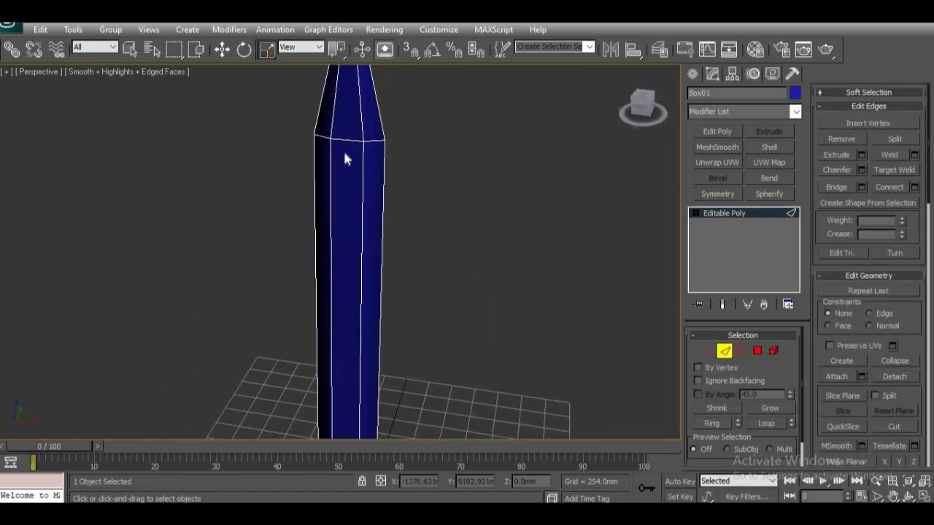
{"action": "middle_click_drag", "start_coordinate": [334, 189], "coordinate": [330, 244], "text": "alt"}
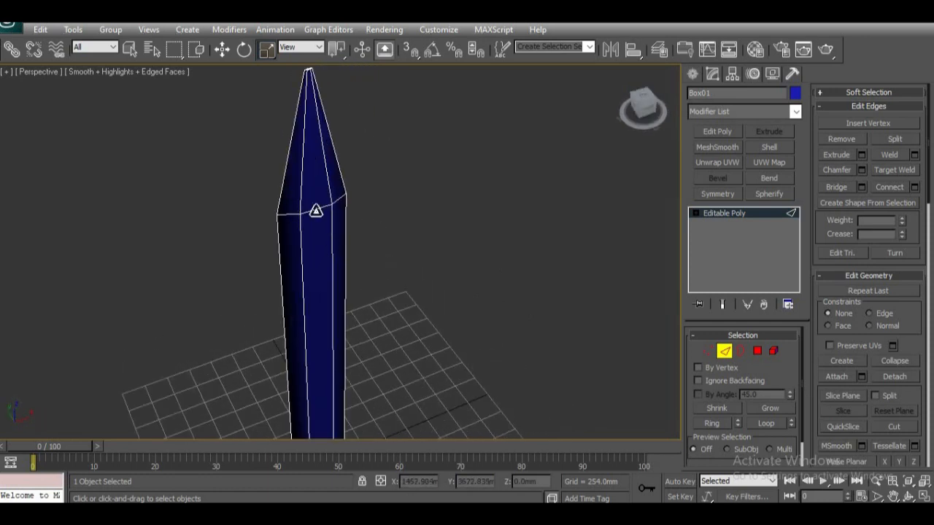
{"action": "left_click", "coordinate": [315, 211]}
{"action": "key", "text": "alt+r"}
{"action": "middle_click_drag", "start_coordinate": [441, 275], "coordinate": [347, 273]}
{"action": "scroll", "coordinate": [361, 226], "scroll_direction": "down", "scroll_amount": 1}
{"action": "scroll", "coordinate": [356, 222], "scroll_direction": "up", "scroll_amount": 1}
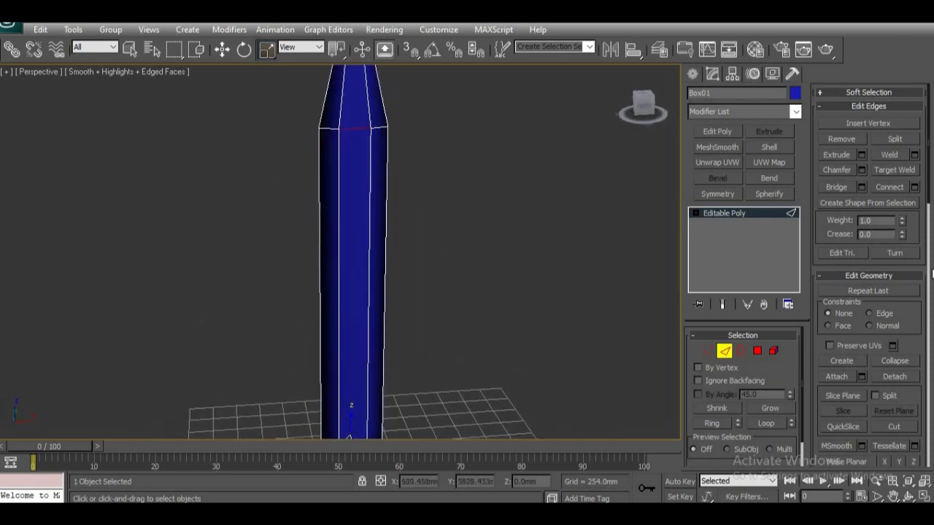
Step: Connect the selected edge ring with 2 segments, a pinch of 53 and a slide of 0
{"action": "left_click", "coordinate": [915, 187]}
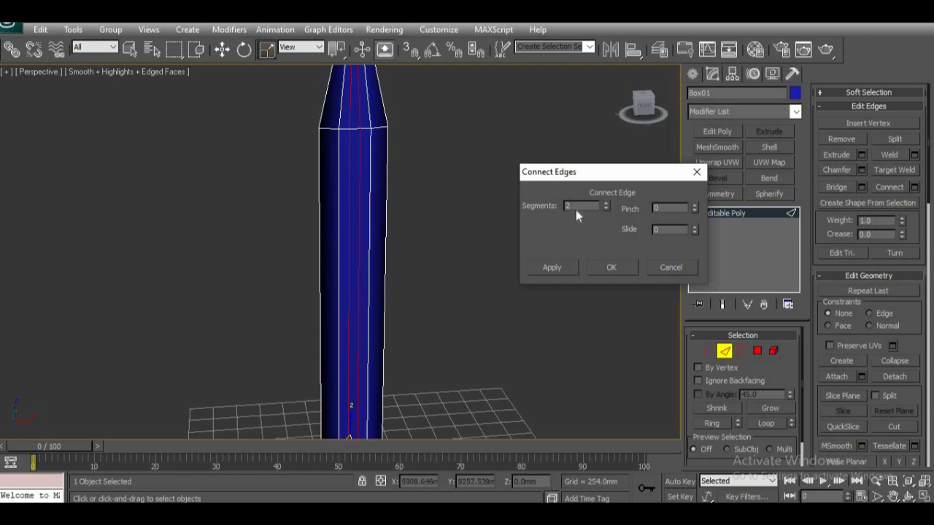
{"action": "scroll", "coordinate": [384, 270], "scroll_direction": "up", "scroll_amount": 2}
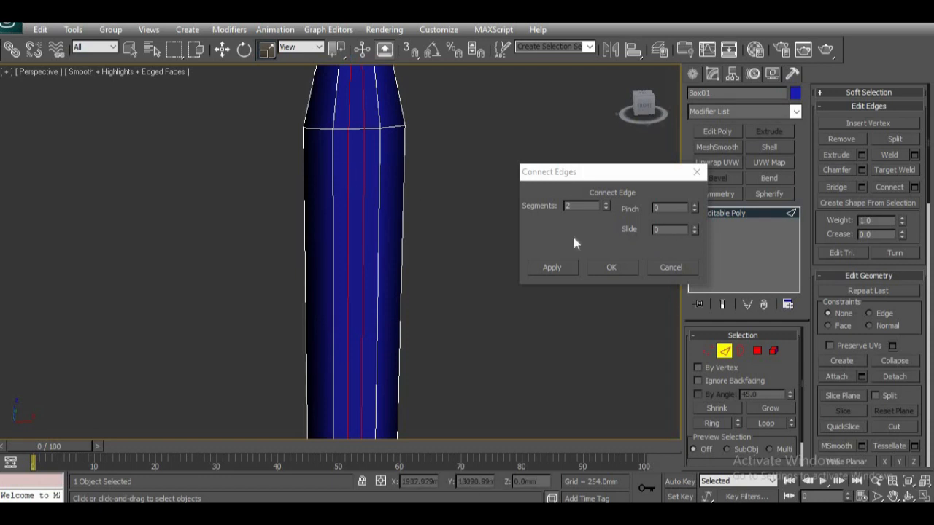
{"action": "mouse_move", "coordinate": [695, 230]}
{"action": "left_mouse_down"}
{"action": "mouse_move", "coordinate": [700, 173]}
{"action": "mouse_move", "coordinate": [698, 287]}
{"action": "mouse_move", "coordinate": [696, 176]}
{"action": "mouse_move", "coordinate": [692, 266]}
{"action": "mouse_move", "coordinate": [692, 196]}
{"action": "mouse_move", "coordinate": [692, 217]}
{"action": "left_mouse_up"}
{"action": "right_click", "coordinate": [693, 218]}
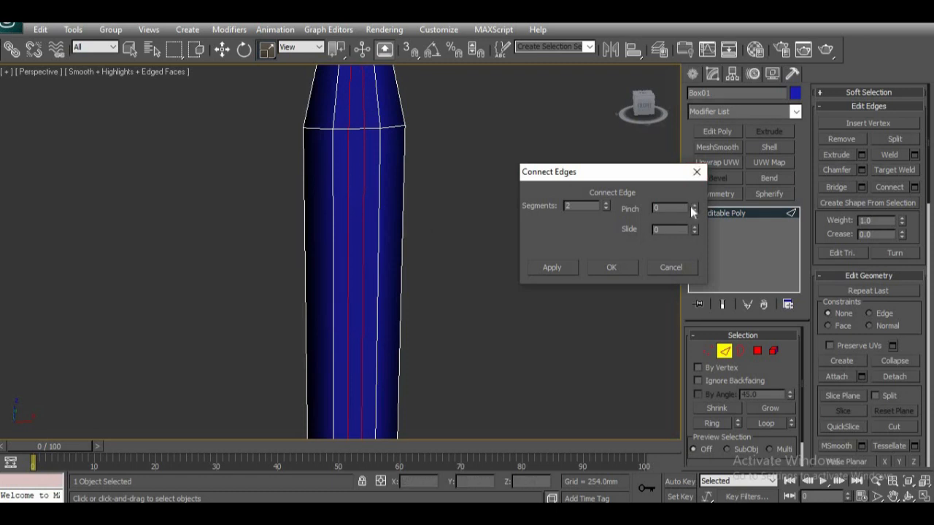
{"action": "left_click_drag", "start_coordinate": [694, 208], "coordinate": [697, 131]}
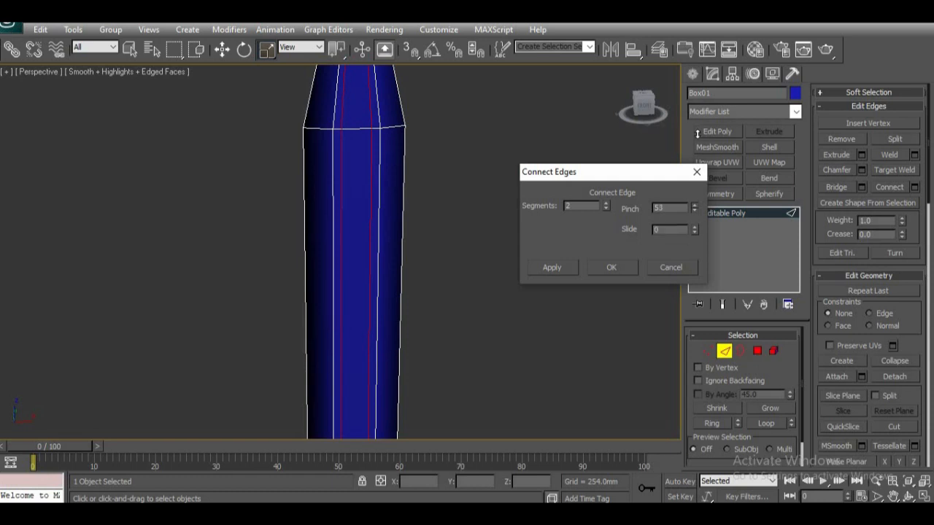
{"action": "left_click", "coordinate": [629, 269]}
Step: Select the long inner panel polygons below the horizontal loop on the two opposite sides of the post
{"action": "middle_click_drag", "start_coordinate": [442, 313], "coordinate": [415, 289], "text": "alt"}
{"action": "left_click", "coordinate": [758, 353]}
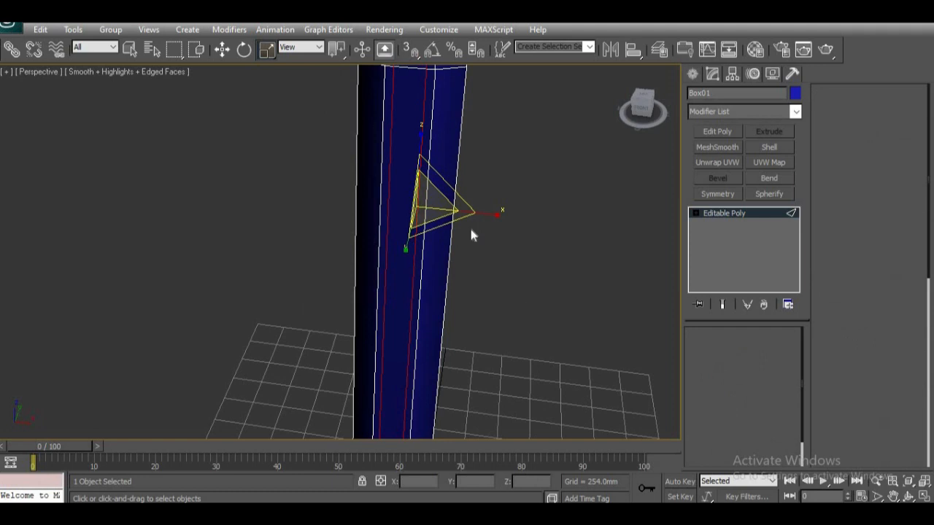
{"action": "left_click", "coordinate": [404, 154]}
{"action": "middle_click_drag", "start_coordinate": [286, 286], "coordinate": [542, 277], "text": "alt"}
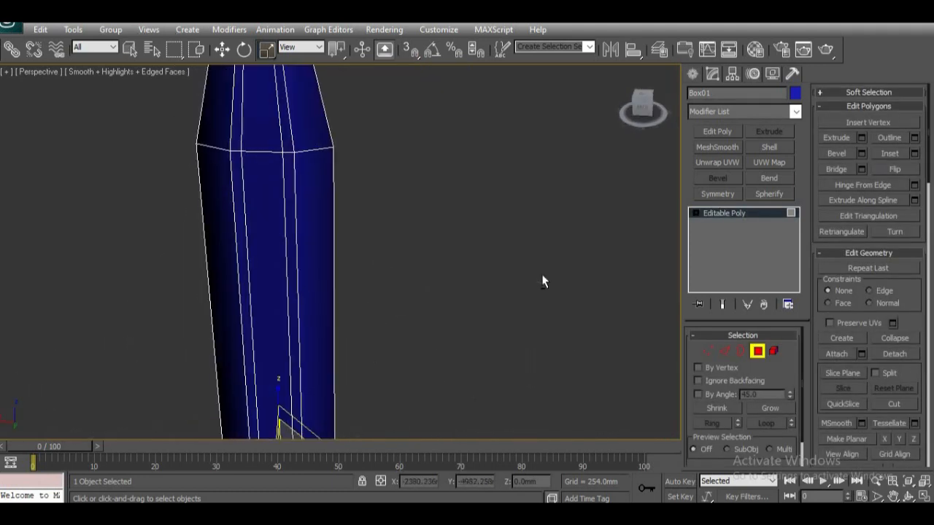
{"action": "middle_click_drag", "start_coordinate": [260, 229], "coordinate": [331, 363], "text": "alt"}
{"action": "scroll", "coordinate": [338, 343], "scroll_direction": "up", "scroll_amount": 2}
{"action": "middle_click_drag", "start_coordinate": [350, 294], "coordinate": [306, 324]}
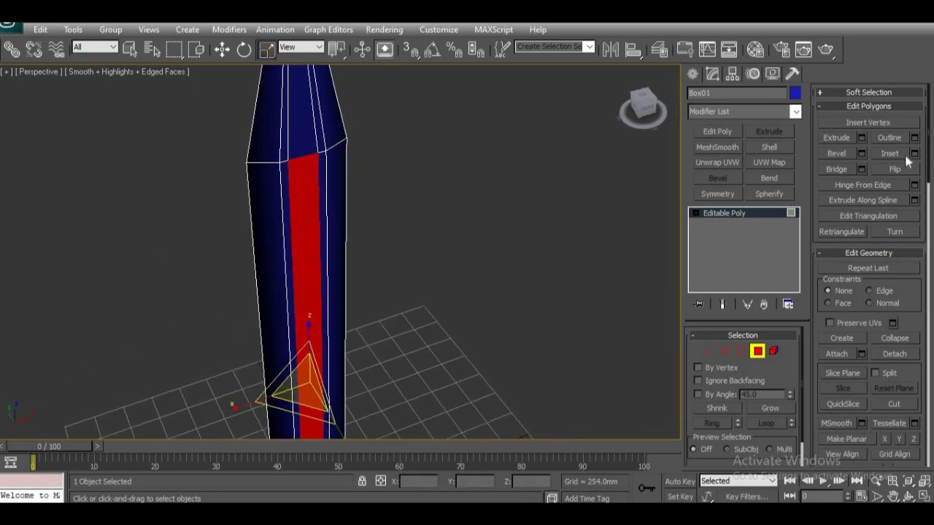
Step: Bevel the selected panels as a group with height -14.478 mm and outline amount -25.4 mm, then leave polygon editing
{"action": "left_click", "coordinate": [862, 154]}
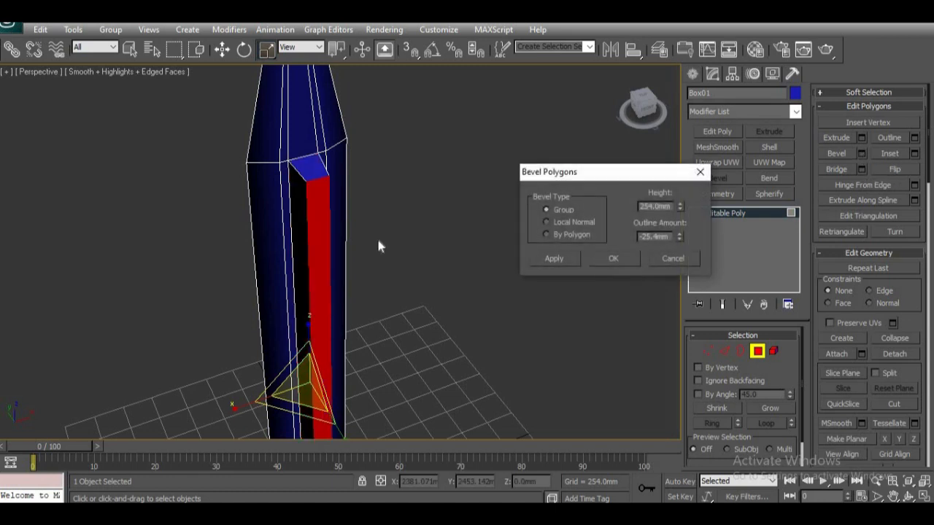
{"action": "middle_click_drag", "start_coordinate": [376, 251], "coordinate": [336, 248], "text": "alt"}
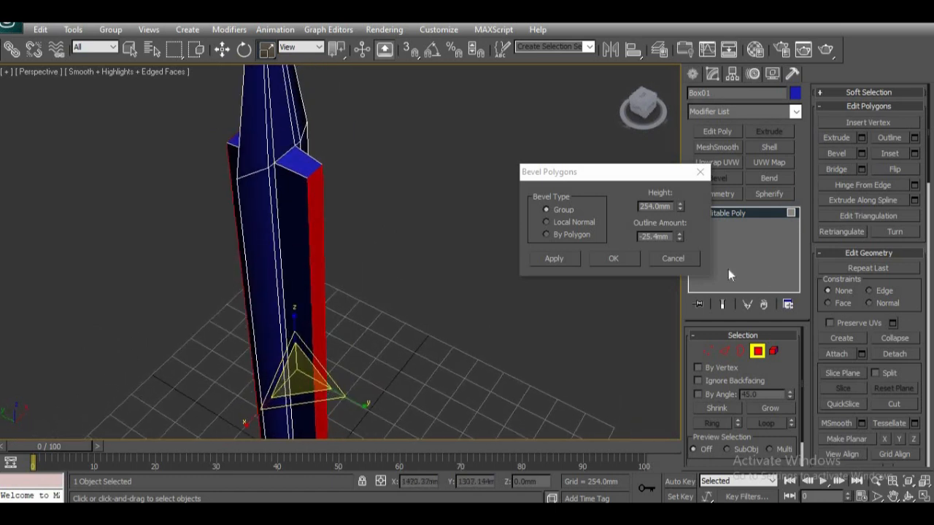
{"action": "right_click", "coordinate": [683, 210]}
{"action": "left_click_drag", "start_coordinate": [682, 211], "coordinate": [681, 250]}
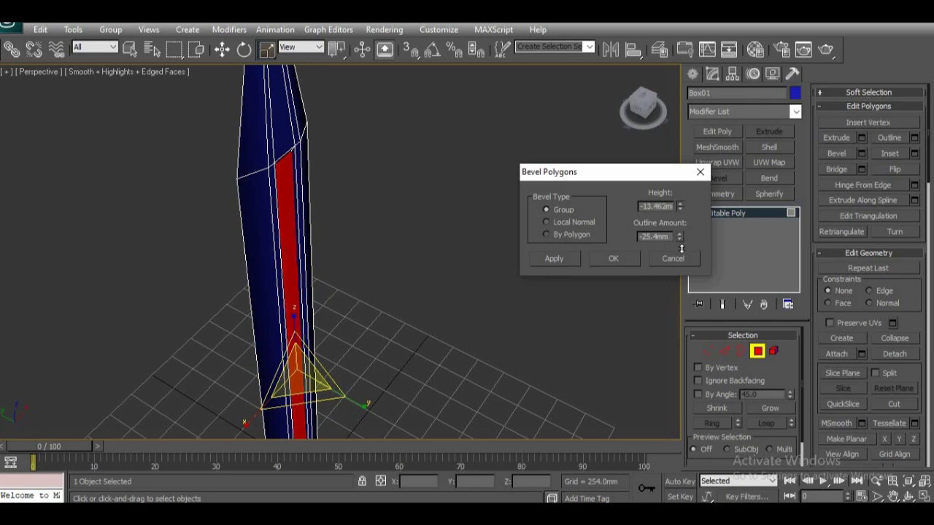
{"action": "scroll", "coordinate": [243, 290], "scroll_direction": "up", "scroll_amount": 5}
{"action": "middle_click_drag", "start_coordinate": [322, 292], "coordinate": [312, 467], "text": "alt"}
{"action": "middle_click_drag", "start_coordinate": [322, 321], "coordinate": [336, 299], "text": "alt"}
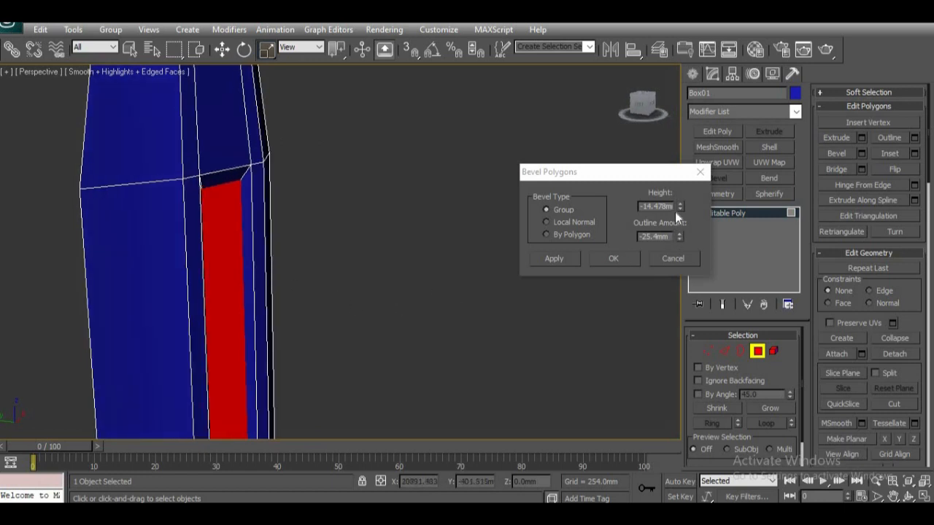
{"action": "middle_click_drag", "start_coordinate": [352, 312], "coordinate": [380, 307], "text": "alt"}
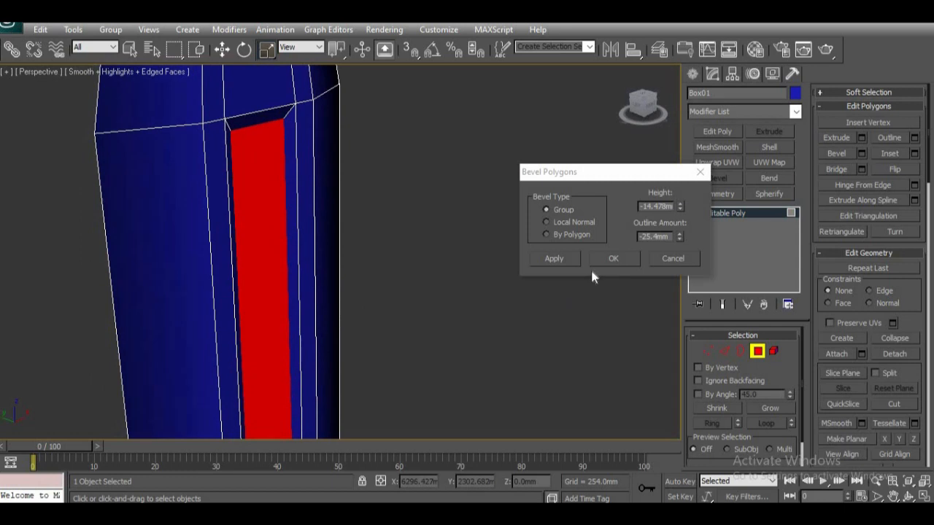
{"action": "left_click", "coordinate": [624, 259]}
{"action": "left_click", "coordinate": [758, 350]}
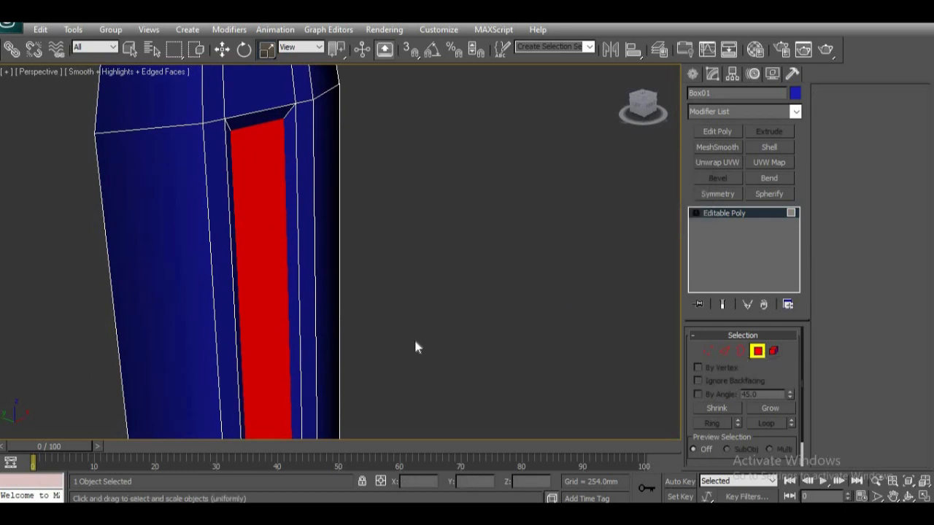
Step: Hide the viewport grid and display edged faces with the underside of the post in view
{"action": "scroll", "coordinate": [392, 348], "scroll_direction": "down", "scroll_amount": 5}
{"action": "middle_click_drag", "start_coordinate": [355, 354], "coordinate": [194, 346], "text": "alt"}
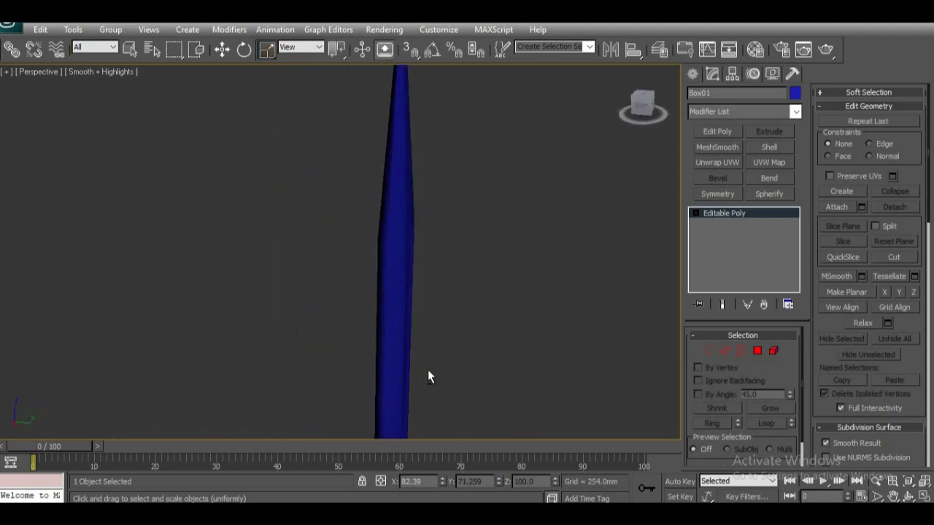
{"action": "middle_click_drag", "start_coordinate": [410, 375], "coordinate": [358, 346], "text": "alt"}
{"action": "scroll", "coordinate": [351, 367], "scroll_direction": "down", "scroll_amount": 4}
{"action": "scroll", "coordinate": [378, 376], "scroll_direction": "down", "scroll_amount": 2}
{"action": "scroll", "coordinate": [363, 372], "scroll_direction": "up", "scroll_amount": 4}
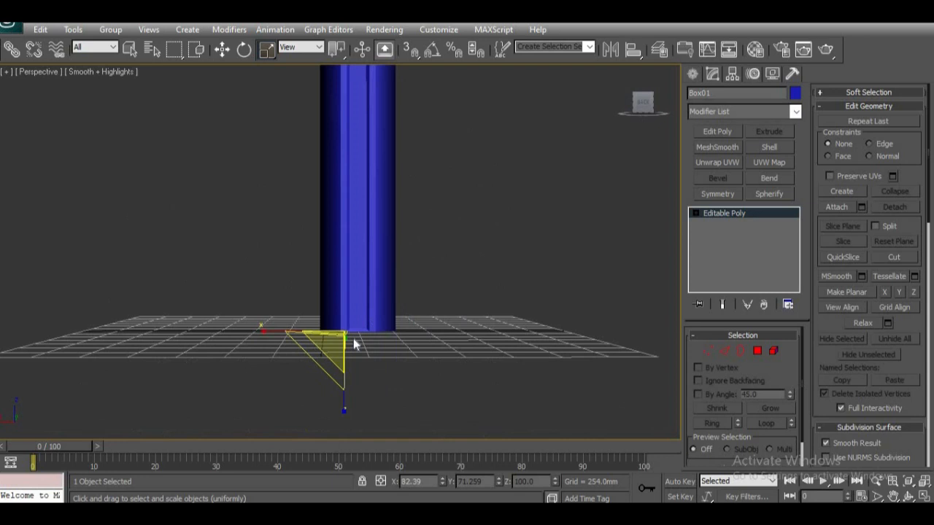
{"action": "middle_click_drag", "start_coordinate": [377, 380], "coordinate": [351, 193], "text": "alt"}
{"action": "key", "text": "g"}
{"action": "middle_click_drag", "start_coordinate": [341, 284], "coordinate": [354, 302], "text": "alt"}
{"action": "key", "text": "F4"}
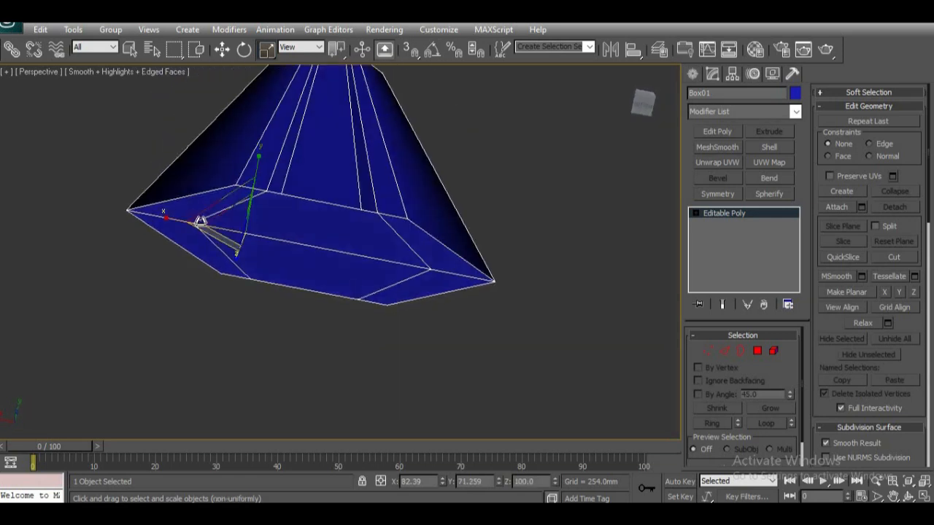
{"action": "left_click", "coordinate": [486, 264]}
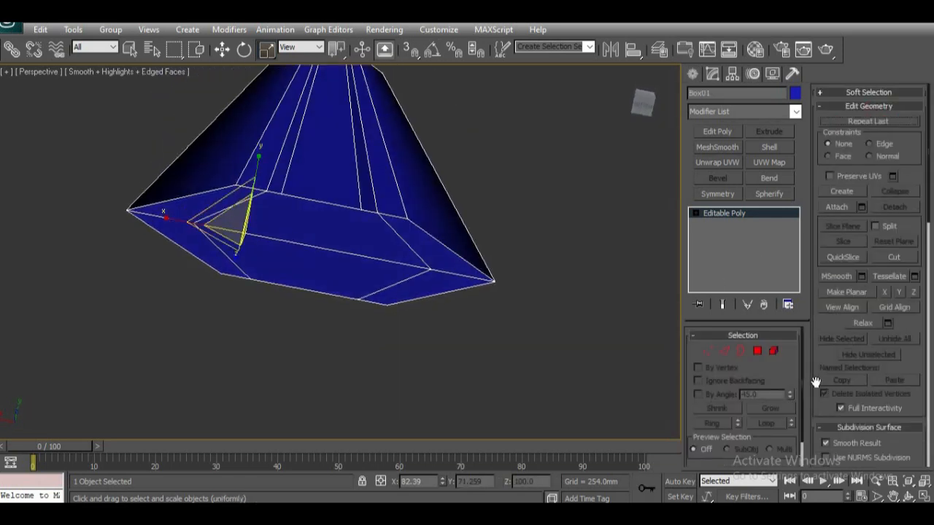
Step: Select all the polygons that make up the post's bottom face
{"action": "left_click", "coordinate": [758, 351]}
{"action": "left_click", "coordinate": [190, 183]}
{"action": "left_click", "coordinate": [197, 232]}
{"action": "left_click", "coordinate": [234, 240], "text": "ctrl"}
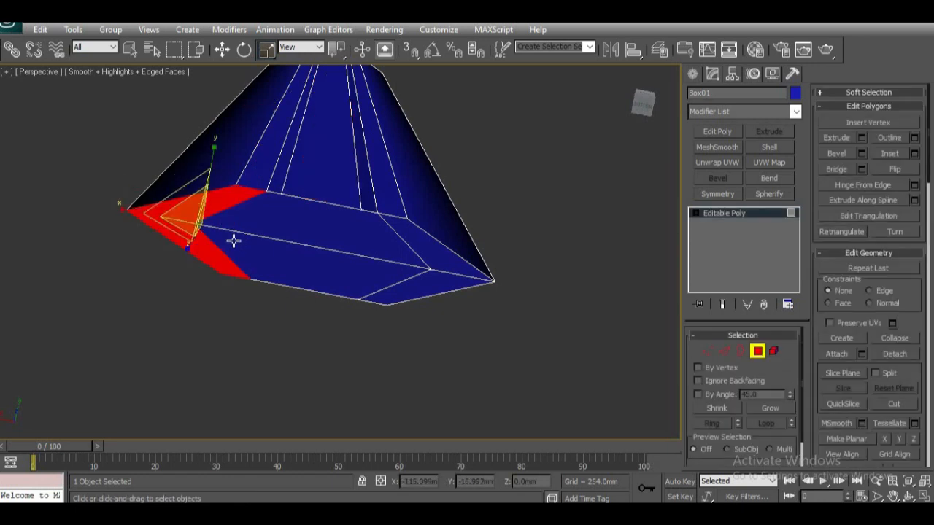
{"action": "left_click", "coordinate": [240, 234], "text": "ctrl"}
{"action": "left_click", "coordinate": [427, 259], "text": "ctrl"}
{"action": "left_click", "coordinate": [432, 260], "text": "ctrl"}
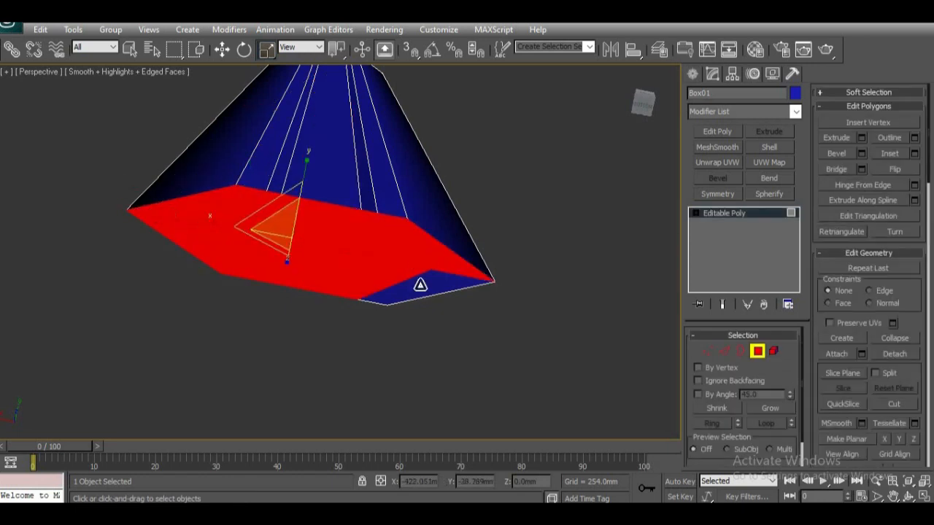
{"action": "left_click", "coordinate": [418, 284], "text": "ctrl"}
{"action": "middle_click_drag", "start_coordinate": [296, 319], "coordinate": [298, 377], "text": "alt"}
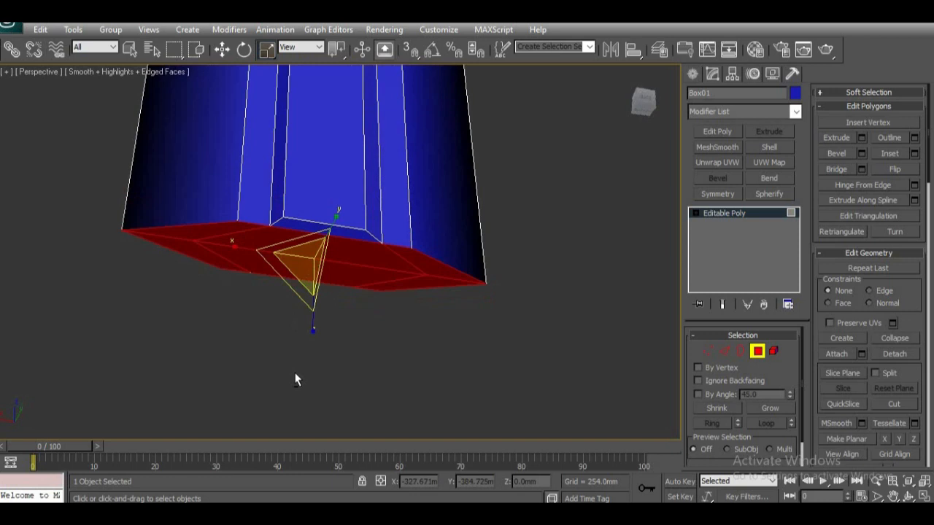
Step: Extrude the bottom polygons as a group by 30.988 mm
{"action": "left_click", "coordinate": [861, 137]}
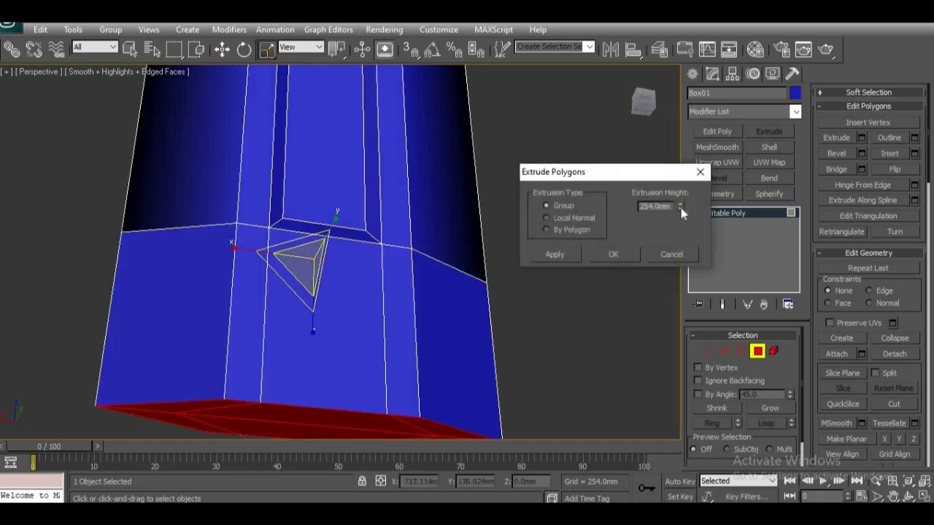
{"action": "right_click", "coordinate": [680, 207]}
{"action": "left_click_drag", "start_coordinate": [679, 208], "coordinate": [686, 121]}
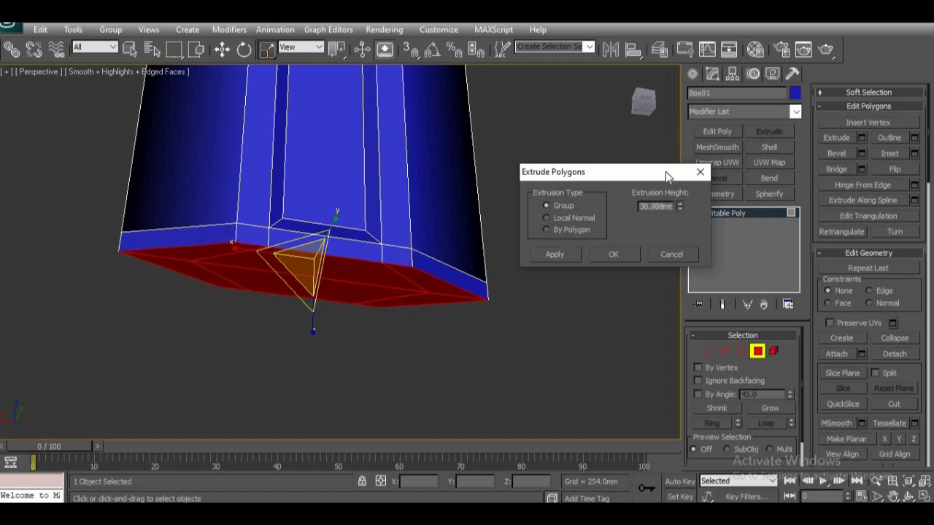
{"action": "left_click", "coordinate": [620, 253]}
Step: Clone the bottom polygons downward to a Z of about -171.9 mm as an element, then leave polygon editing
{"action": "middle_click_drag", "start_coordinate": [438, 315], "coordinate": [446, 365], "text": "alt"}
{"action": "middle_click_drag", "start_coordinate": [354, 346], "coordinate": [366, 321]}
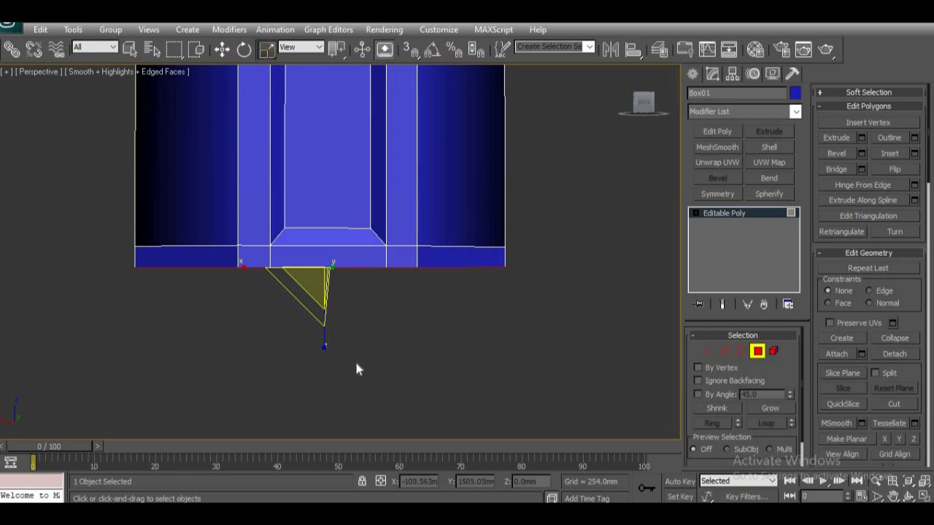
{"action": "middle_click_drag", "start_coordinate": [357, 369], "coordinate": [362, 313], "text": "alt"}
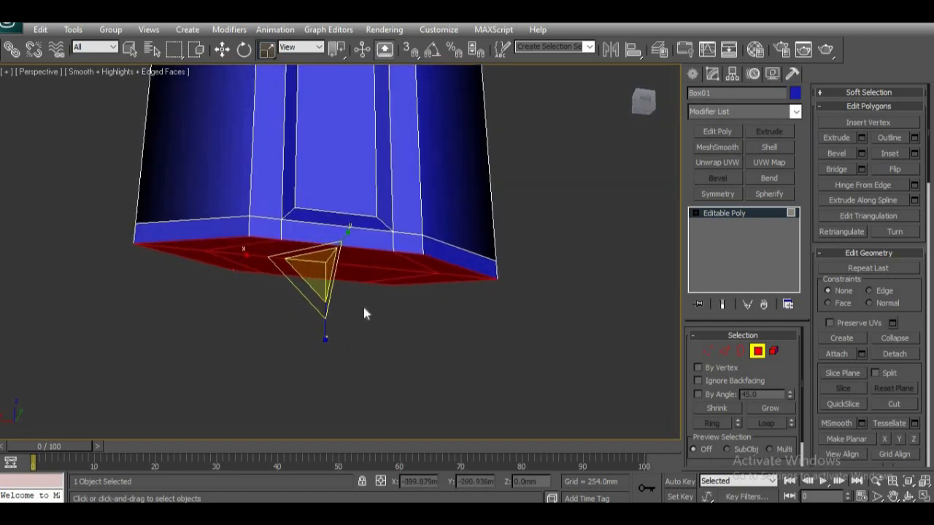
{"action": "key", "text": "w"}
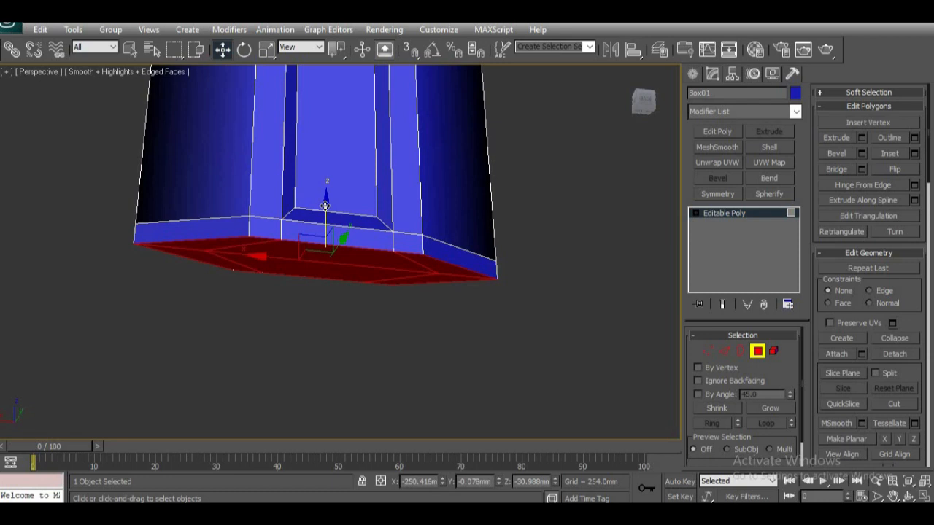
{"action": "left_click_drag", "start_coordinate": [324, 203], "coordinate": [304, 292]}
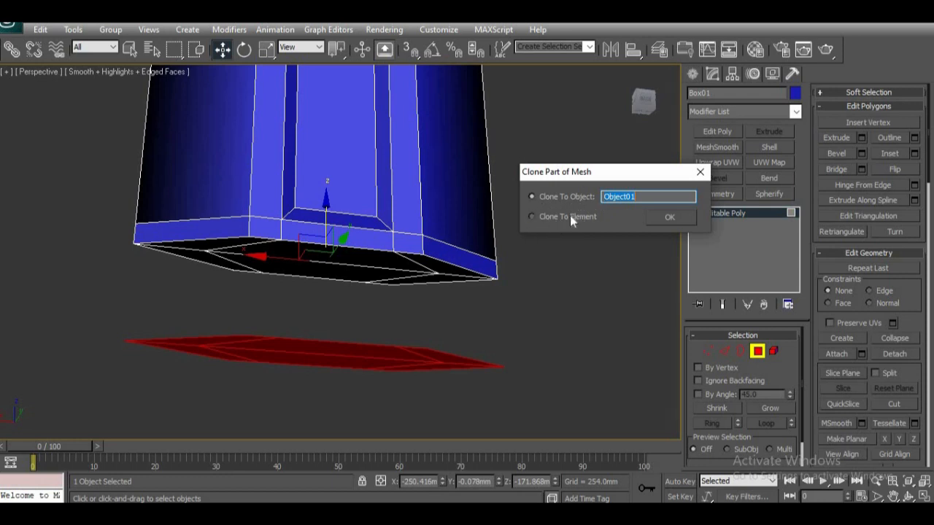
{"action": "left_click", "coordinate": [533, 216]}
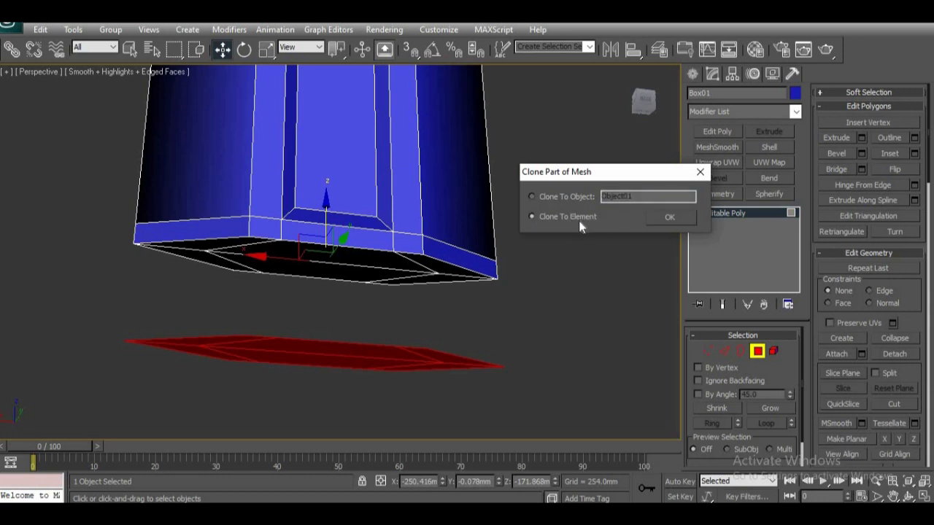
{"action": "left_click", "coordinate": [670, 217]}
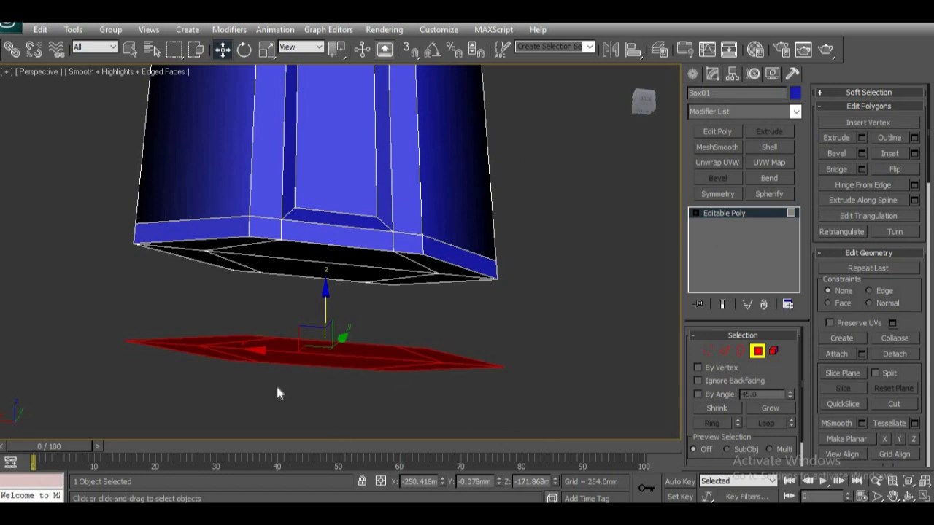
{"action": "middle_click_drag", "start_coordinate": [306, 432], "coordinate": [289, 417], "text": "alt"}
{"action": "middle_click_drag", "start_coordinate": [329, 393], "coordinate": [352, 353], "text": "alt"}
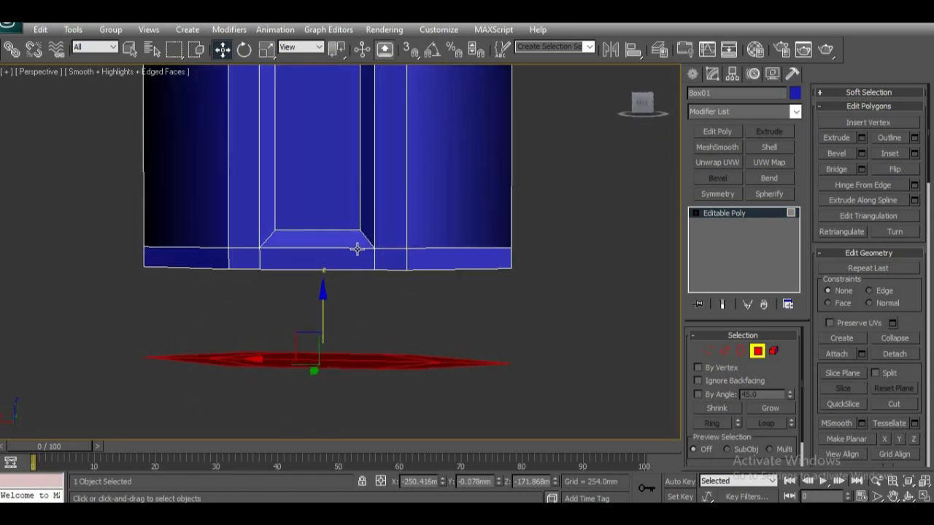
{"action": "left_click", "coordinate": [758, 351]}
{"action": "middle_click_drag", "start_coordinate": [571, 370], "coordinate": [446, 259], "text": "alt"}
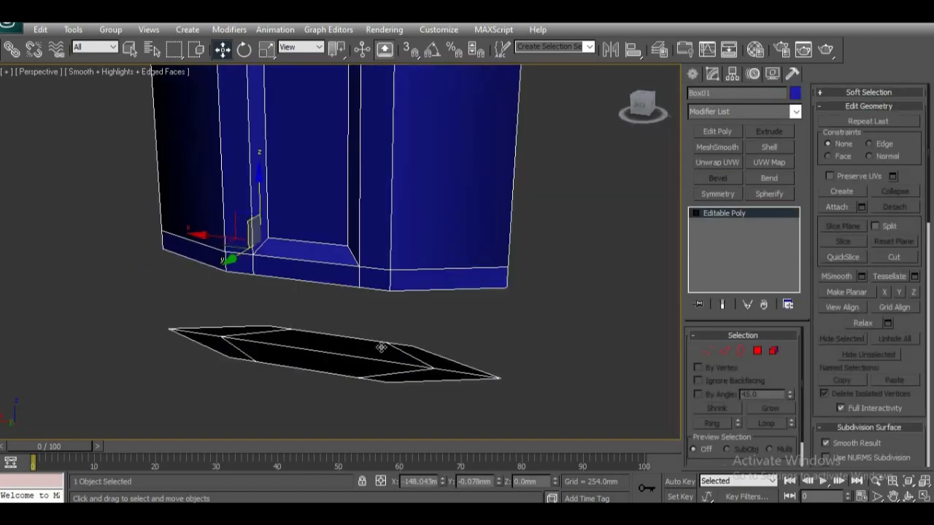
Step: Undo the element clone of the post's bottom polygons
{"action": "middle_click_drag", "start_coordinate": [518, 336], "coordinate": [532, 317], "text": "alt"}
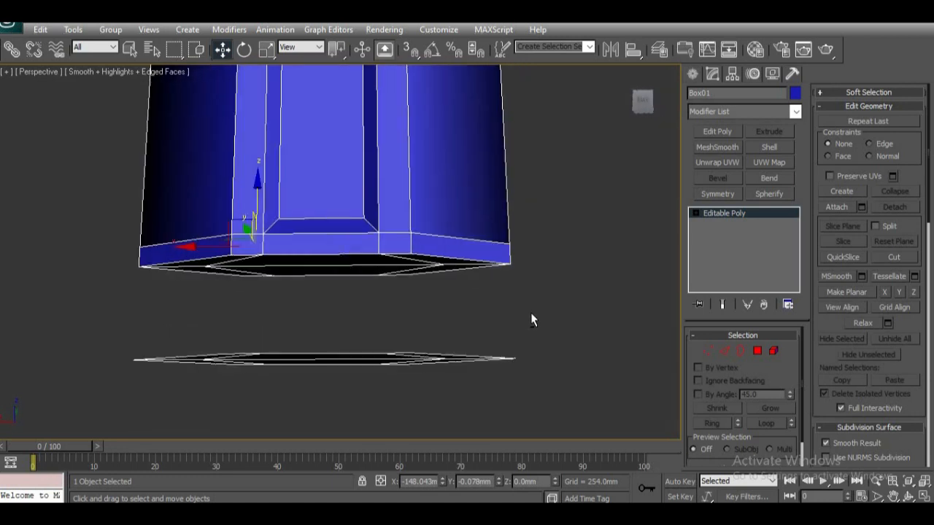
{"action": "middle_click_drag", "start_coordinate": [446, 334], "coordinate": [449, 328], "text": "alt"}
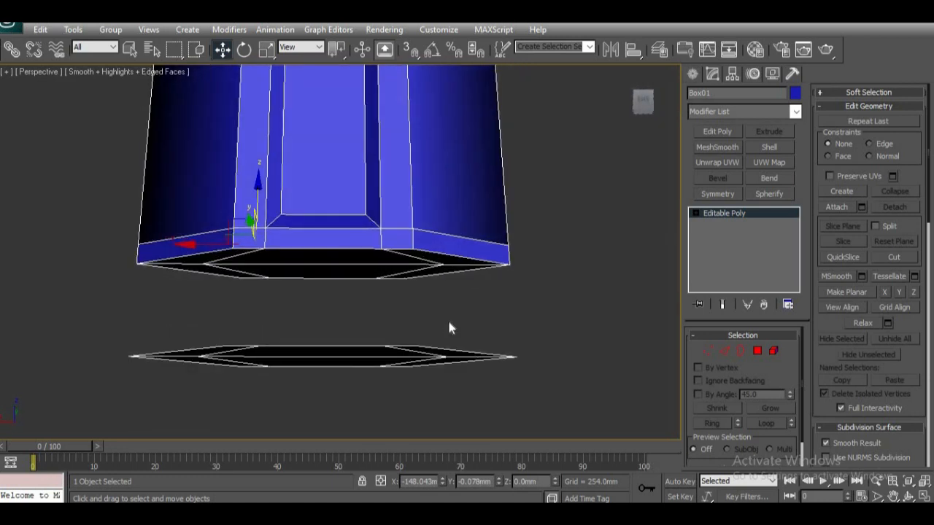
{"action": "key", "text": "ctrl+z"}
{"action": "key", "text": "ctrl+z"}
{"action": "key", "text": "ctrl+z"}
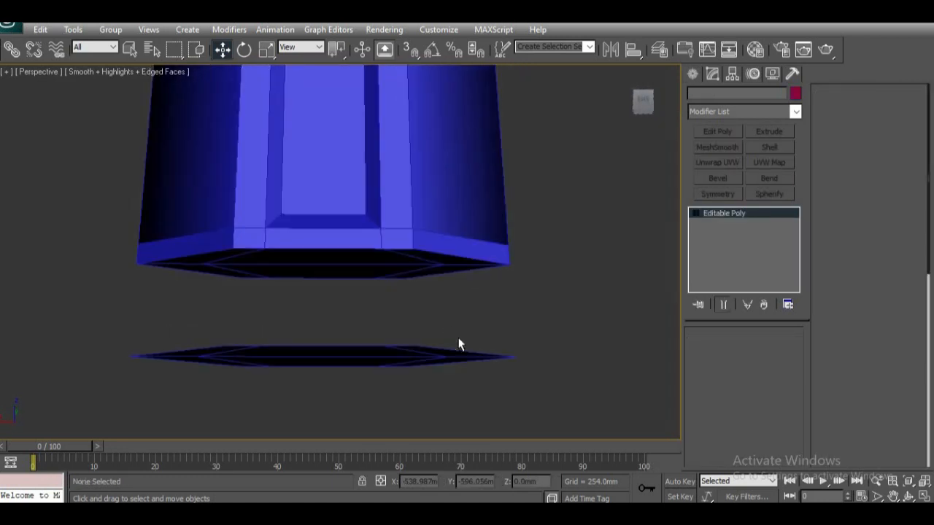
Step: Clone the post's bottom polygons downward to a Z of about -124.3 mm as a separate object
{"action": "middle_click_drag", "start_coordinate": [415, 344], "coordinate": [371, 285], "text": "alt"}
{"action": "left_click", "coordinate": [758, 351]}
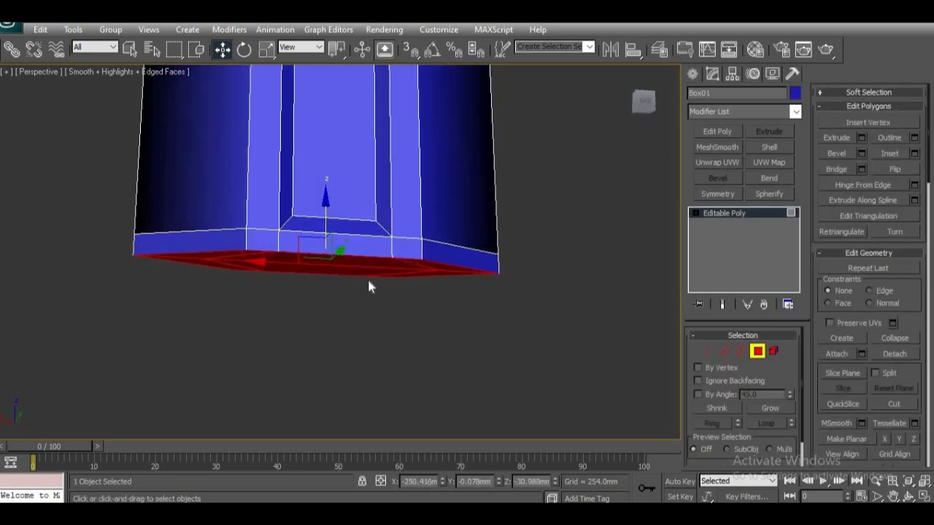
{"action": "left_click_drag", "start_coordinate": [324, 210], "coordinate": [405, 334], "text": "shift"}
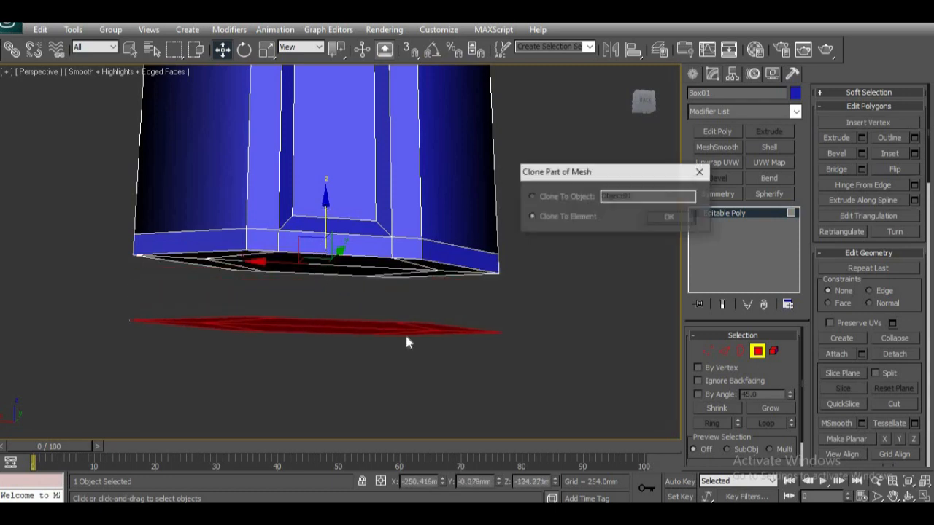
{"action": "left_click", "coordinate": [531, 197]}
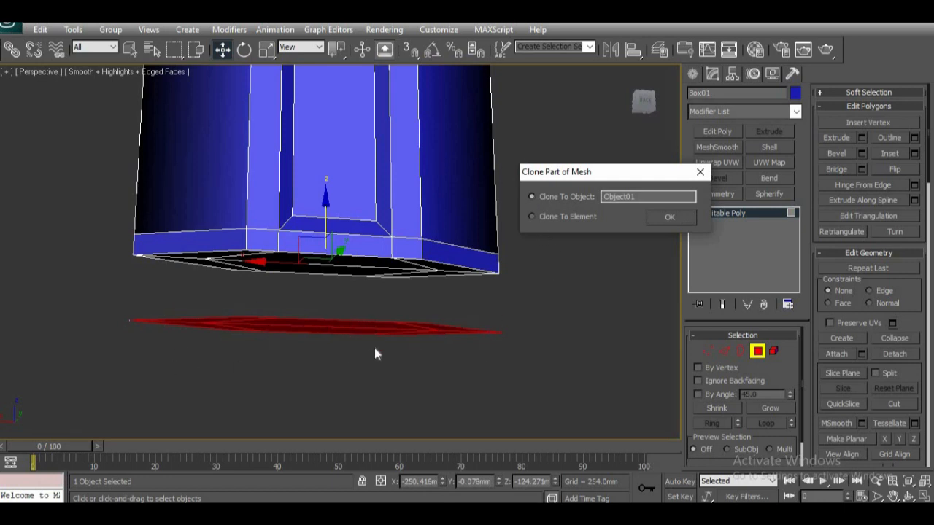
{"action": "left_click", "coordinate": [668, 218]}
Step: Leave polygon editing on the post and select the cloned hexagonal plate below it
{"action": "middle_click_drag", "start_coordinate": [418, 363], "coordinate": [416, 406], "text": "alt"}
{"action": "left_click", "coordinate": [492, 350]}
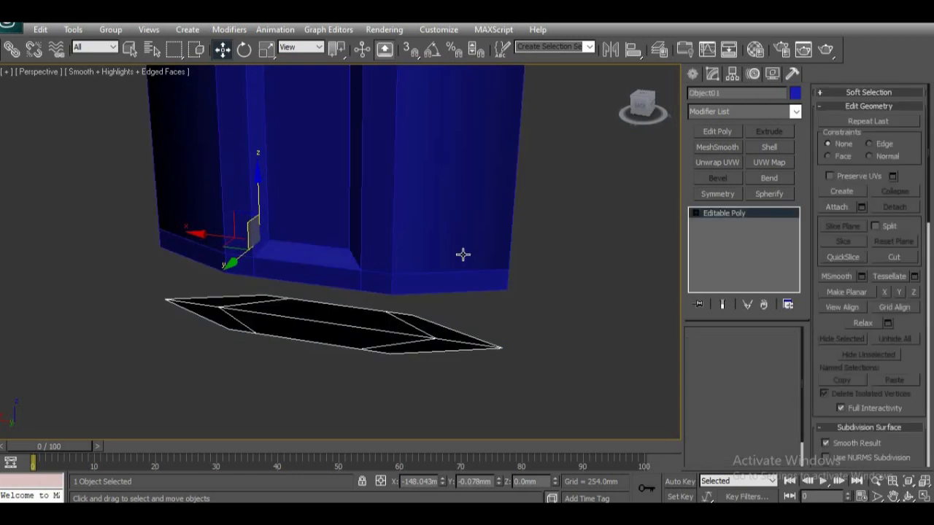
{"action": "left_click", "coordinate": [462, 254]}
{"action": "left_click", "coordinate": [382, 332]}
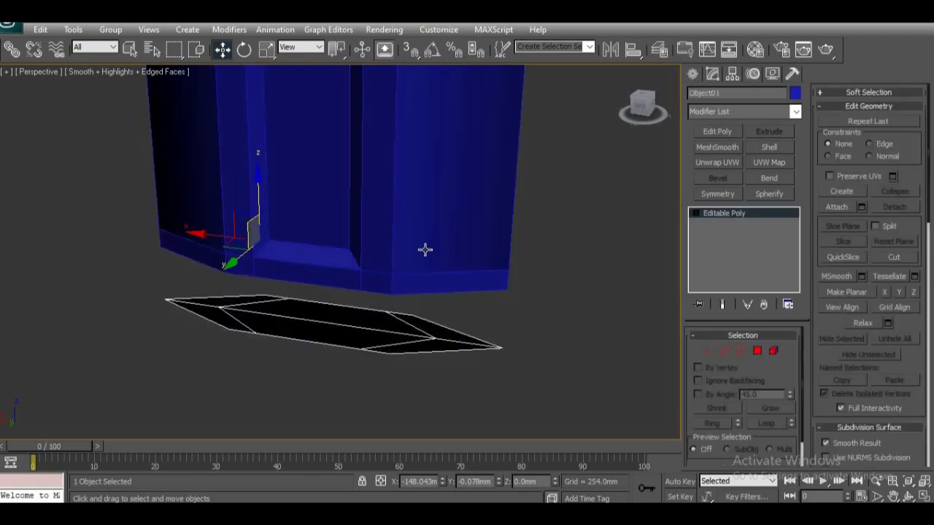
Step: Center the cloned plate's pivot on the object, then return to its modifier settings
{"action": "middle_click_drag", "start_coordinate": [363, 335], "coordinate": [490, 317], "text": "alt"}
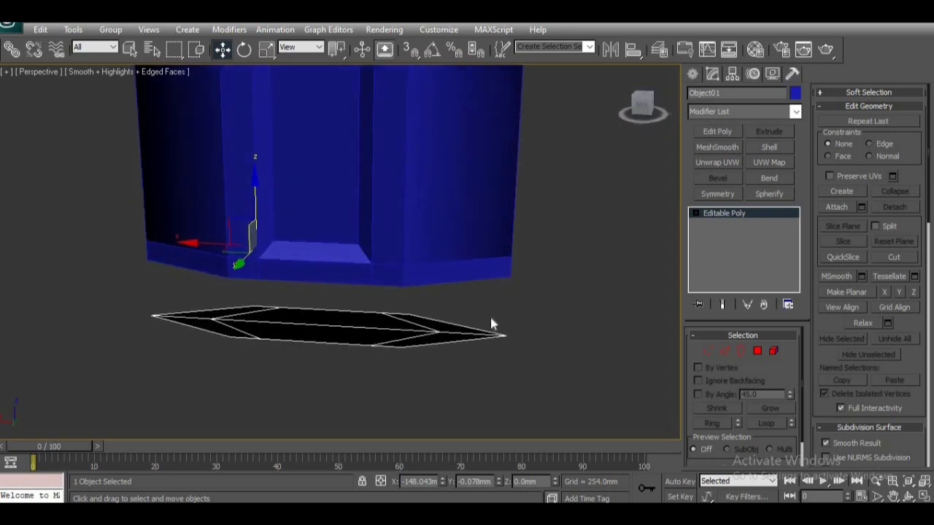
{"action": "middle_click_drag", "start_coordinate": [381, 404], "coordinate": [345, 299], "text": "alt"}
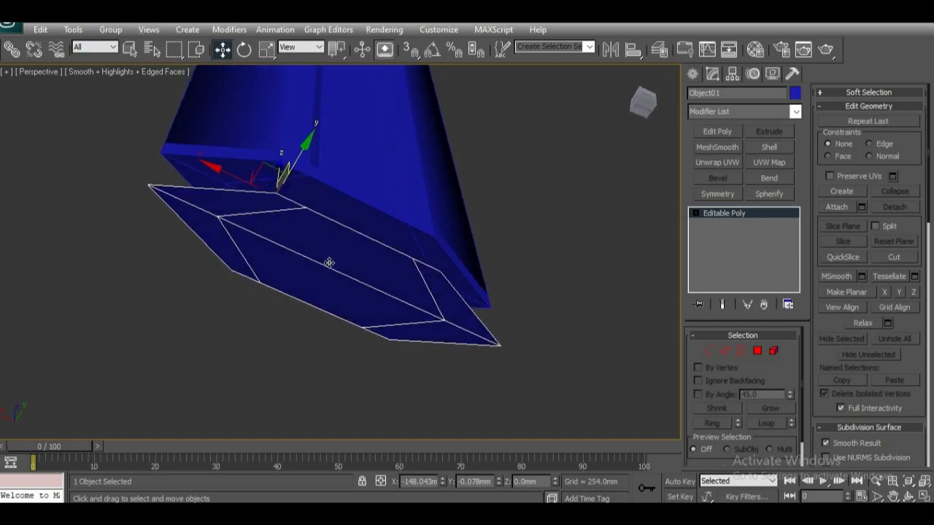
{"action": "middle_click_drag", "start_coordinate": [406, 327], "coordinate": [278, 313], "text": "alt"}
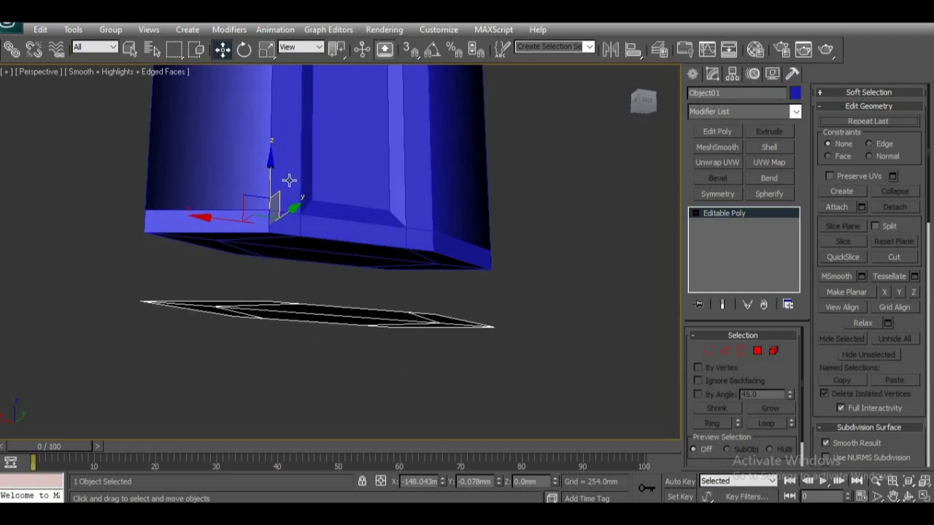
{"action": "middle_click_drag", "start_coordinate": [348, 209], "coordinate": [340, 230], "text": "alt"}
{"action": "middle_click_drag", "start_coordinate": [310, 291], "coordinate": [313, 289], "text": "alt"}
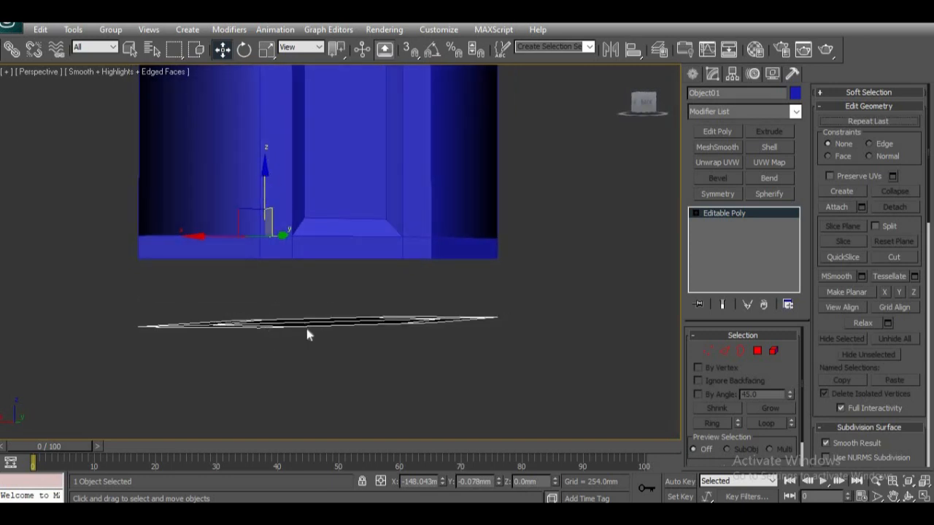
{"action": "middle_click_drag", "start_coordinate": [386, 351], "coordinate": [347, 336], "text": "alt"}
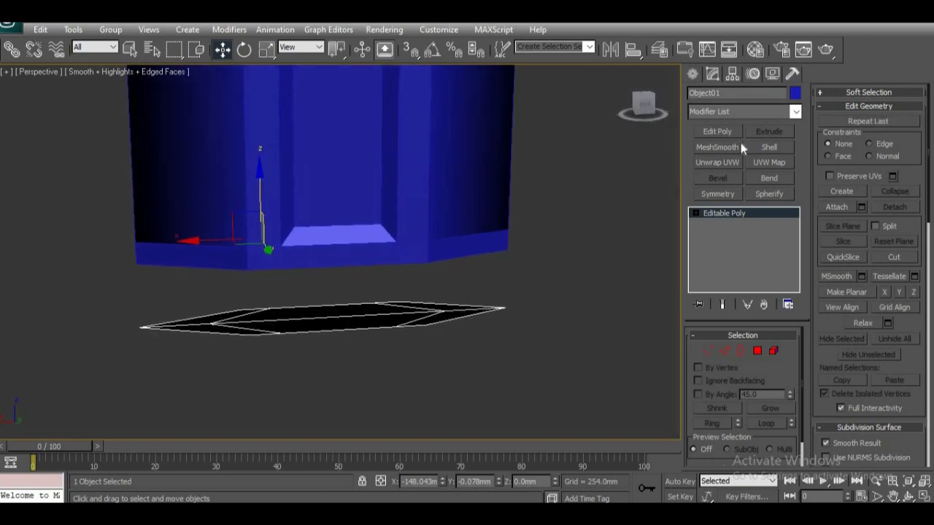
{"action": "left_click", "coordinate": [731, 75]}
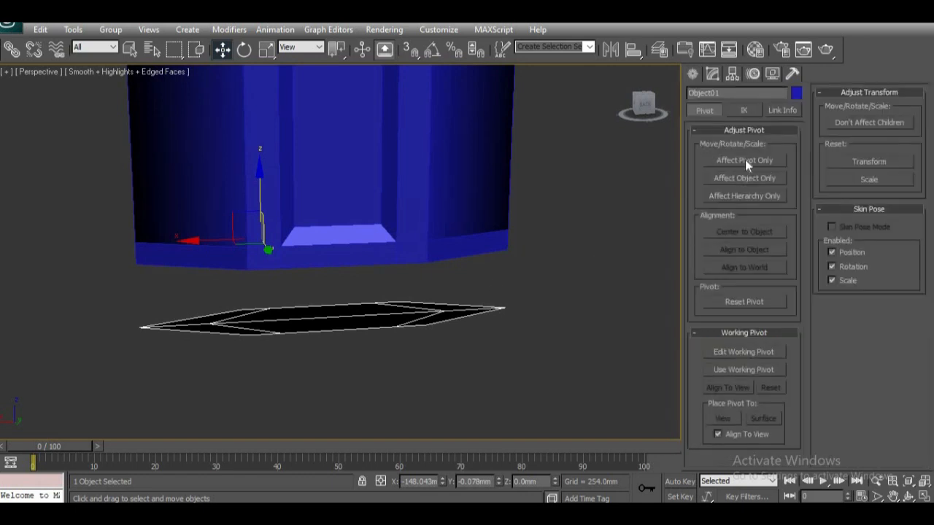
{"action": "left_click", "coordinate": [745, 160]}
{"action": "left_click", "coordinate": [745, 230]}
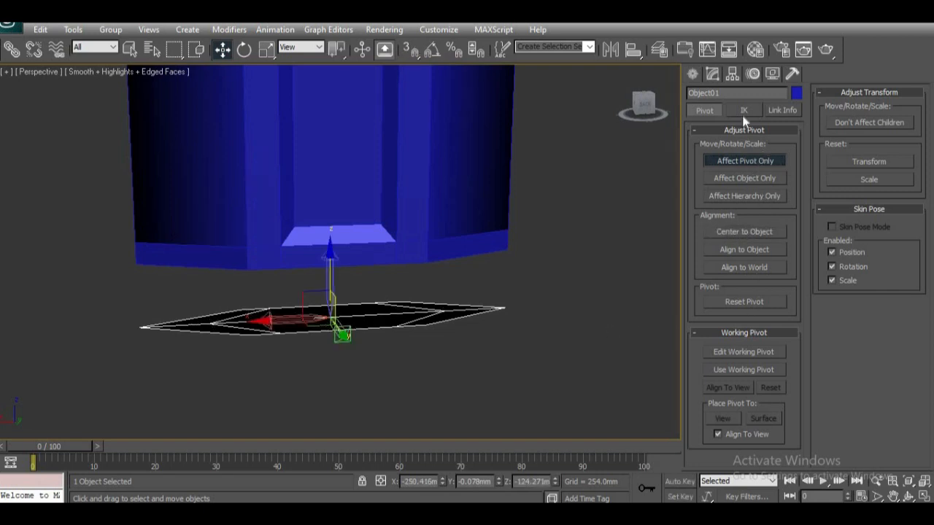
{"action": "left_click", "coordinate": [745, 160]}
{"action": "left_click", "coordinate": [713, 74]}
Step: Remove all inner edges and the lengthwise centre edge from the cloned plate together with their vertices
{"action": "middle_click_drag", "start_coordinate": [425, 349], "coordinate": [333, 353], "text": "alt"}
{"action": "middle_click_drag", "start_coordinate": [365, 380], "coordinate": [443, 329], "text": "alt"}
{"action": "scroll", "coordinate": [403, 317], "scroll_direction": "up", "scroll_amount": 5}
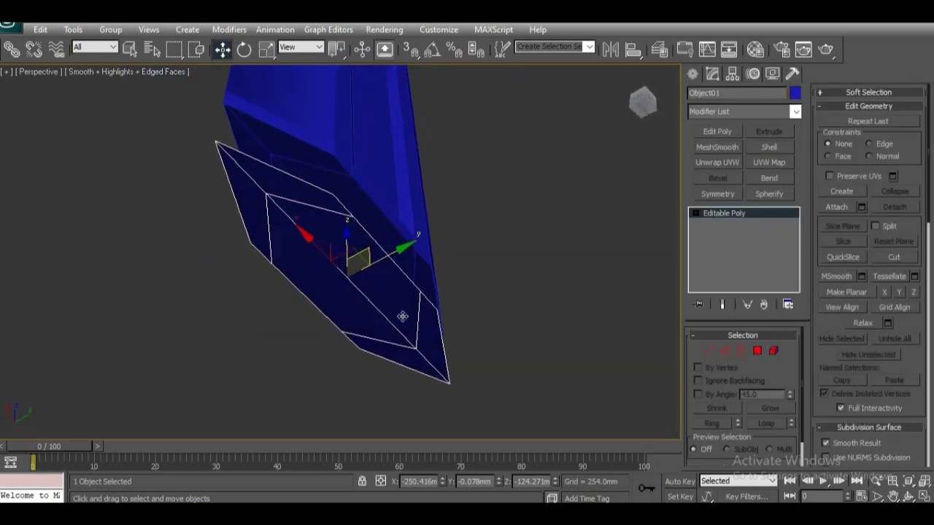
{"action": "left_click", "coordinate": [724, 351]}
{"action": "double_click", "coordinate": [319, 222]}
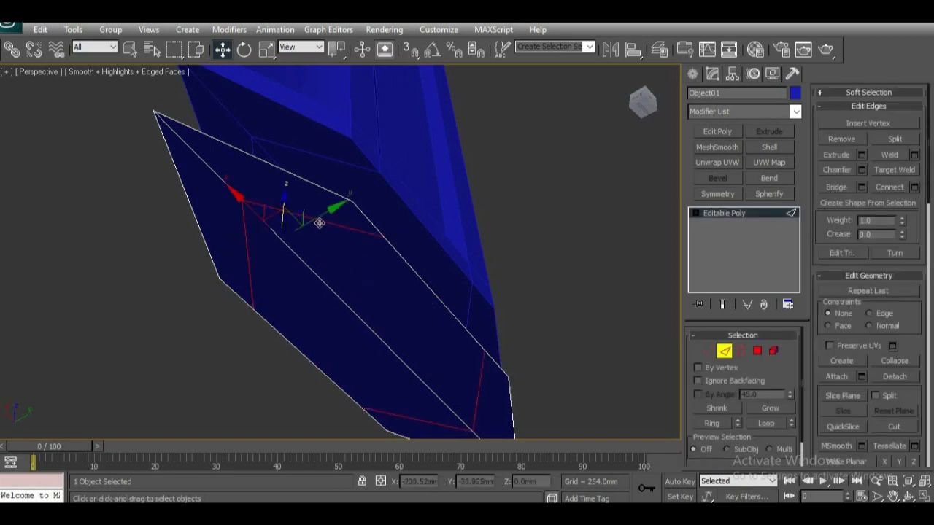
{"action": "left_click", "coordinate": [351, 285]}
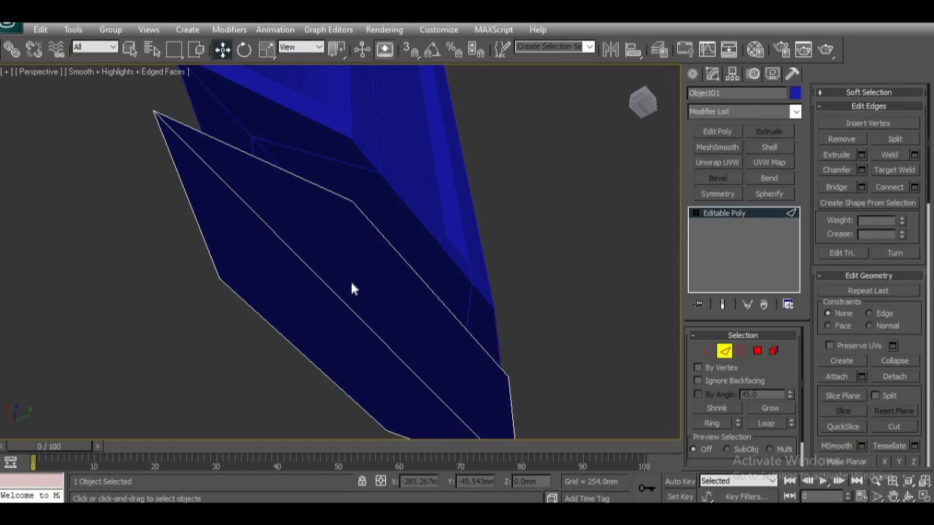
{"action": "left_click", "coordinate": [336, 297]}
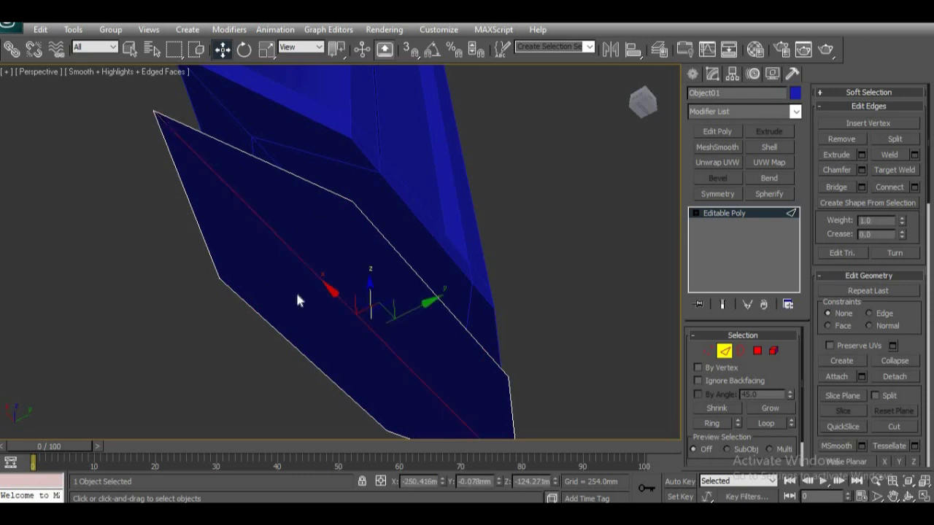
{"action": "key", "text": "ctrl+BackSpace"}
Step: Apply a Shell modifier to the flat plate with an outer amount of 25.4 mm
{"action": "mouse_move", "coordinate": [333, 334]}
{"action": "middle_mouse_down", "text": "alt"}
{"action": "mouse_move", "coordinate": [319, 354]}
{"action": "mouse_move", "coordinate": [321, 390]}
{"action": "mouse_move", "coordinate": [328, 313]}
{"action": "mouse_move", "coordinate": [333, 324]}
{"action": "middle_mouse_up", "text": "alt"}
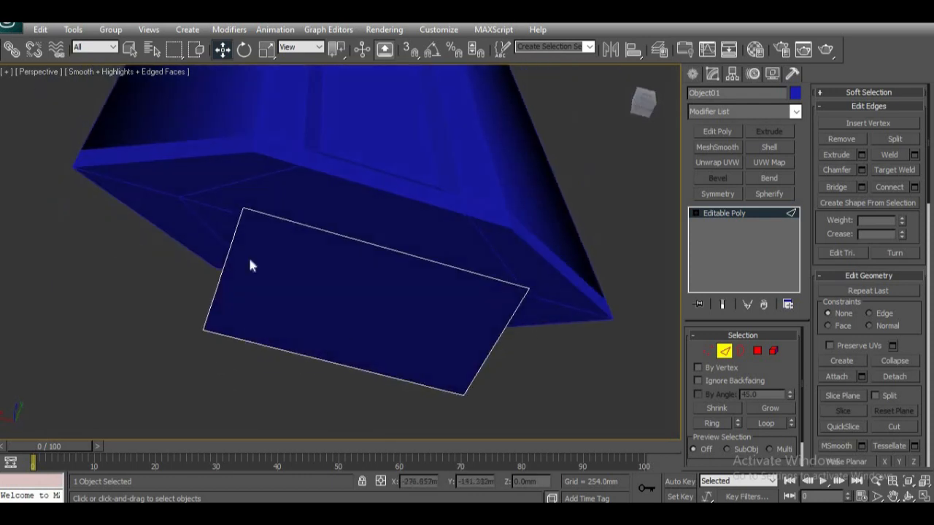
{"action": "middle_click_drag", "start_coordinate": [432, 355], "coordinate": [351, 338], "text": "alt"}
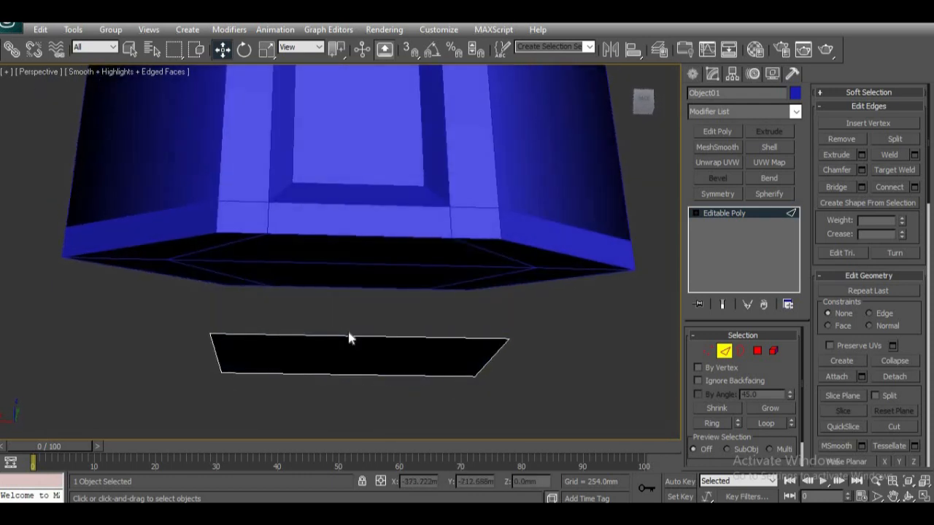
{"action": "middle_click_drag", "start_coordinate": [365, 369], "coordinate": [410, 398], "text": "alt"}
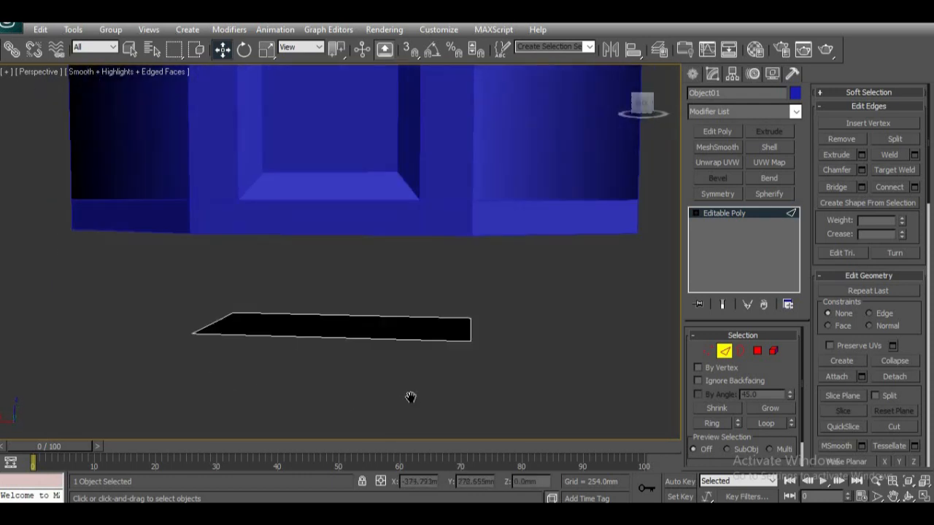
{"action": "left_click", "coordinate": [770, 147]}
Step: Examine the shelled plate in Front and Perspective views, comparing its Editable Poly and Shell levels
{"action": "middle_click_drag", "start_coordinate": [360, 310], "coordinate": [413, 370], "text": "alt"}
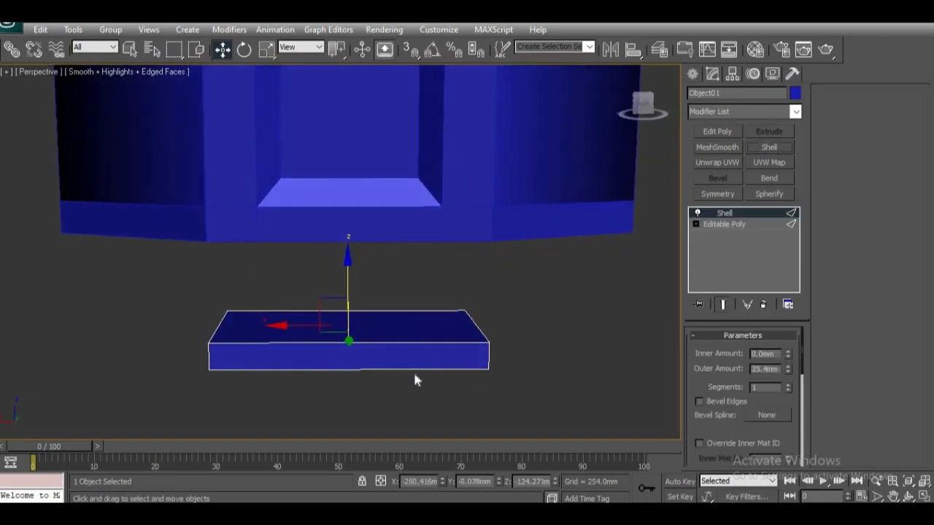
{"action": "key", "text": "f"}
{"action": "key", "text": "z"}
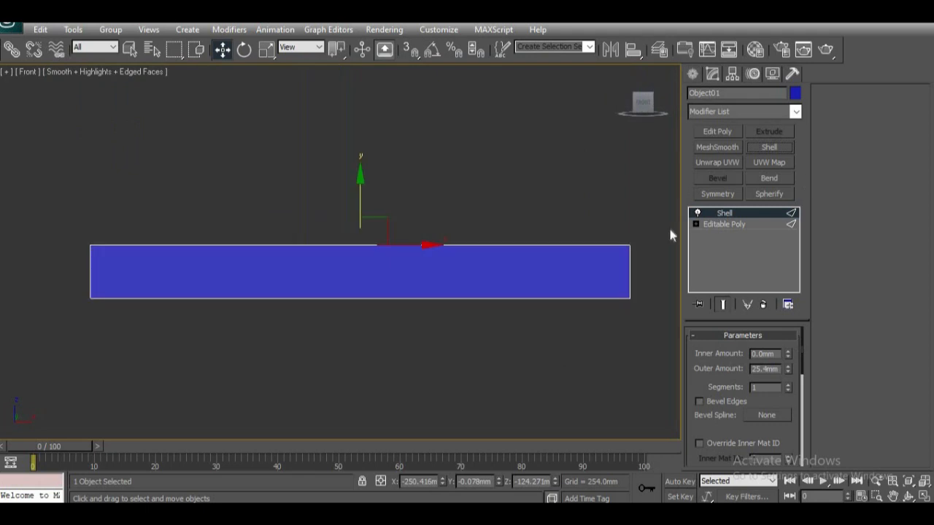
{"action": "middle_click_drag", "start_coordinate": [460, 284], "coordinate": [461, 252]}
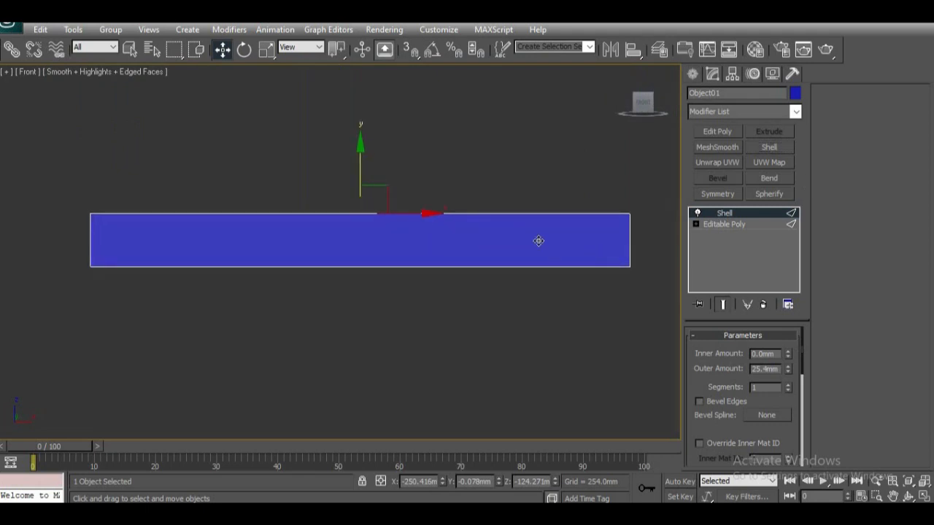
{"action": "left_click", "coordinate": [721, 225]}
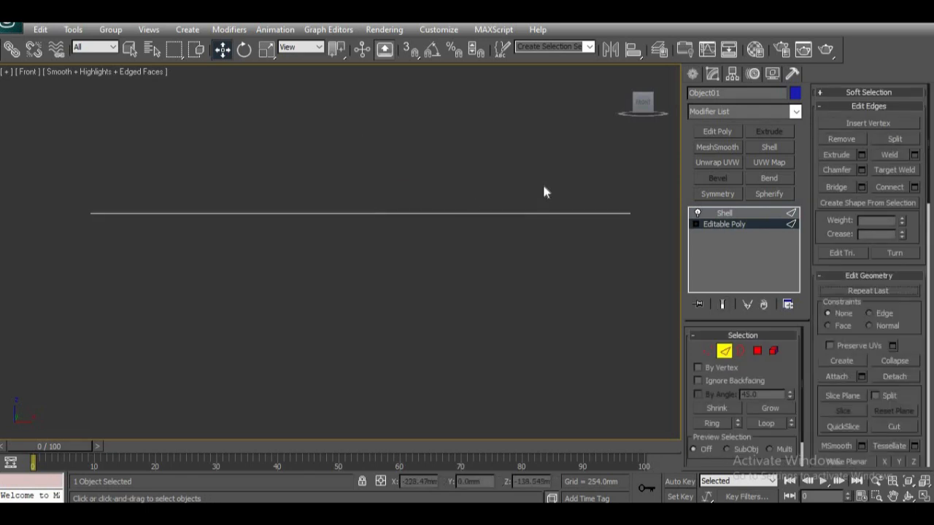
{"action": "middle_click_drag", "start_coordinate": [397, 236], "coordinate": [413, 282], "text": "alt"}
{"action": "key", "text": "p"}
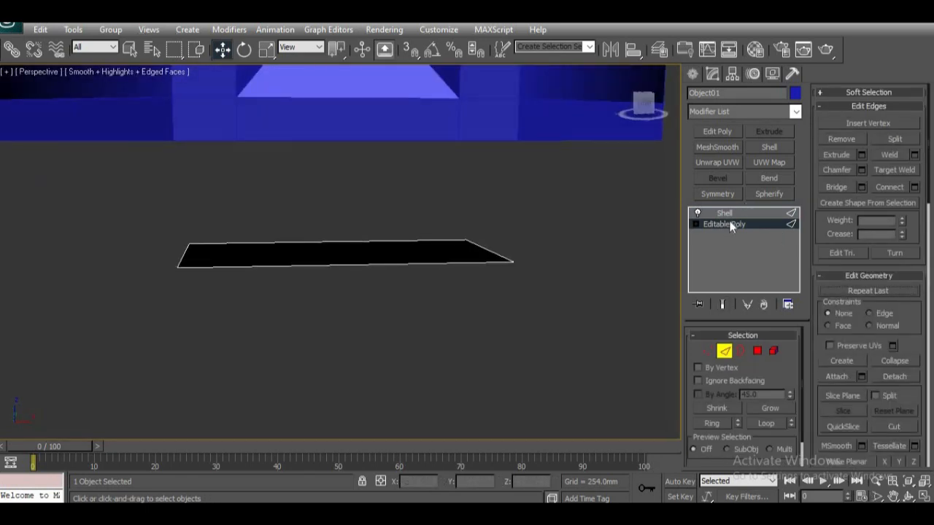
{"action": "left_click", "coordinate": [731, 215]}
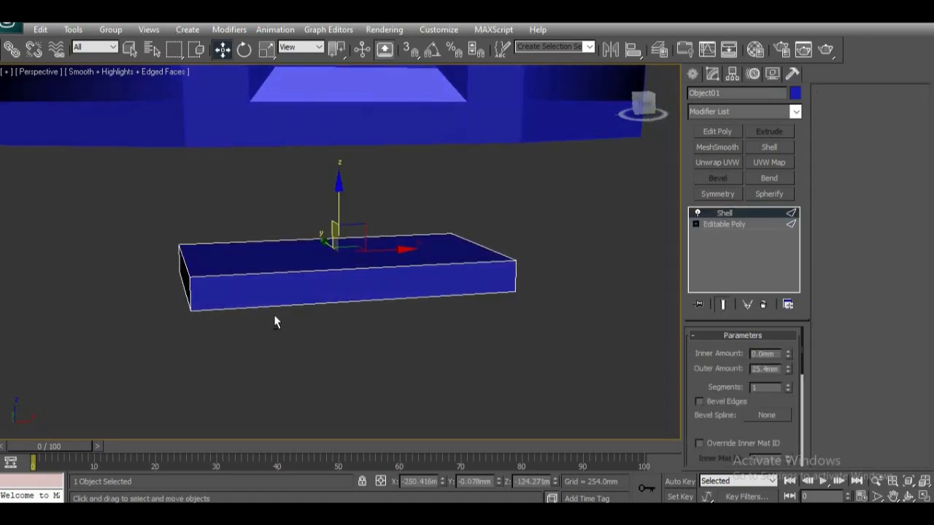
{"action": "scroll", "coordinate": [246, 317], "scroll_direction": "up", "scroll_amount": 2}
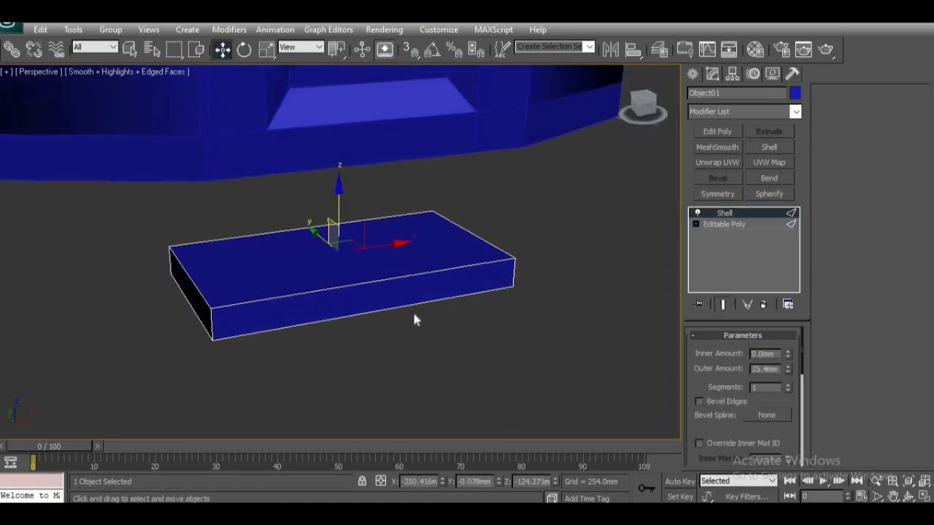
{"action": "scroll", "coordinate": [378, 329], "scroll_direction": "up", "scroll_amount": 3}
{"action": "scroll", "coordinate": [379, 333], "scroll_direction": "down", "scroll_amount": 2}
{"action": "middle_click_drag", "start_coordinate": [376, 341], "coordinate": [300, 294], "text": "alt"}
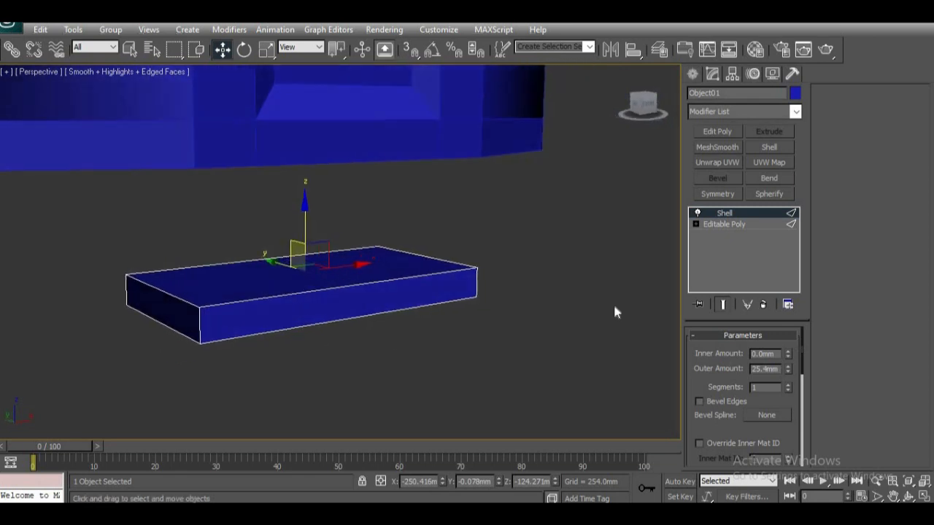
Step: Try to collapse the plate's whole modifier stack and convert the resulting mesh to an editable poly
{"action": "right_click", "coordinate": [730, 213]}
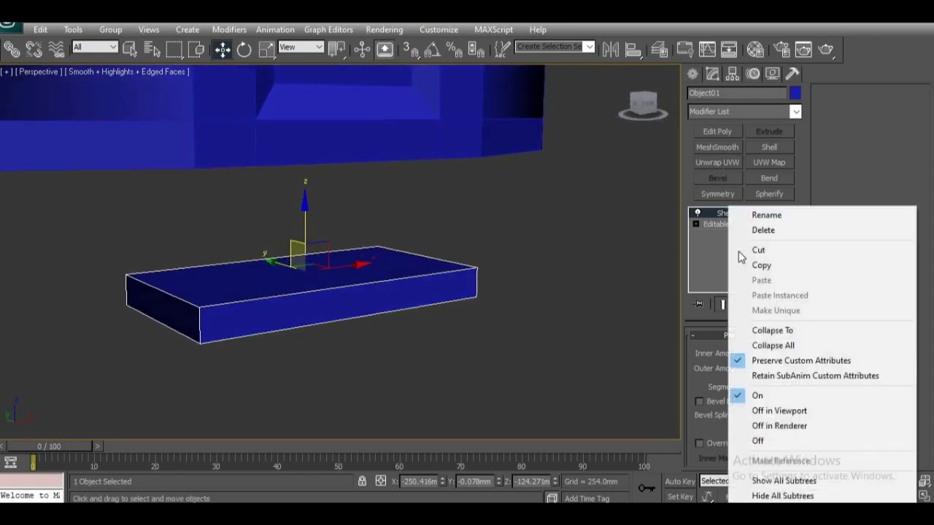
{"action": "left_click", "coordinate": [768, 348]}
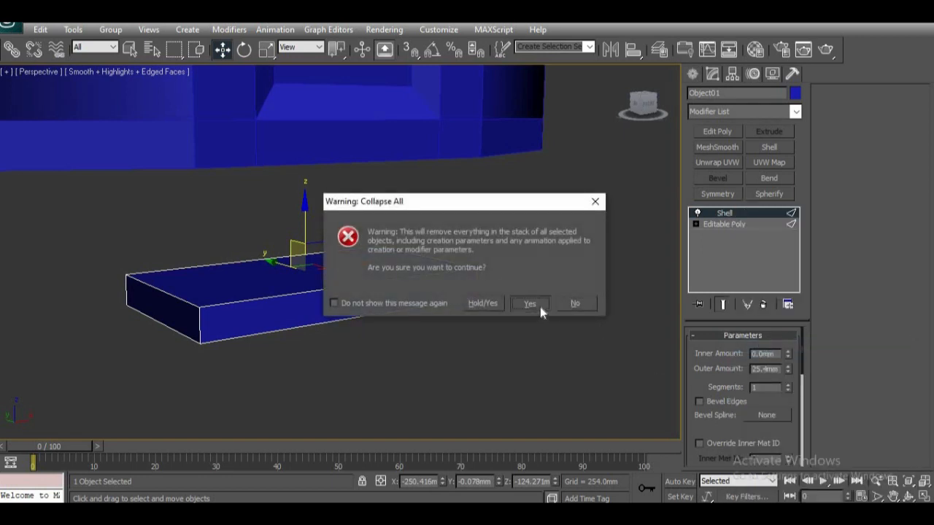
{"action": "left_click", "coordinate": [540, 306]}
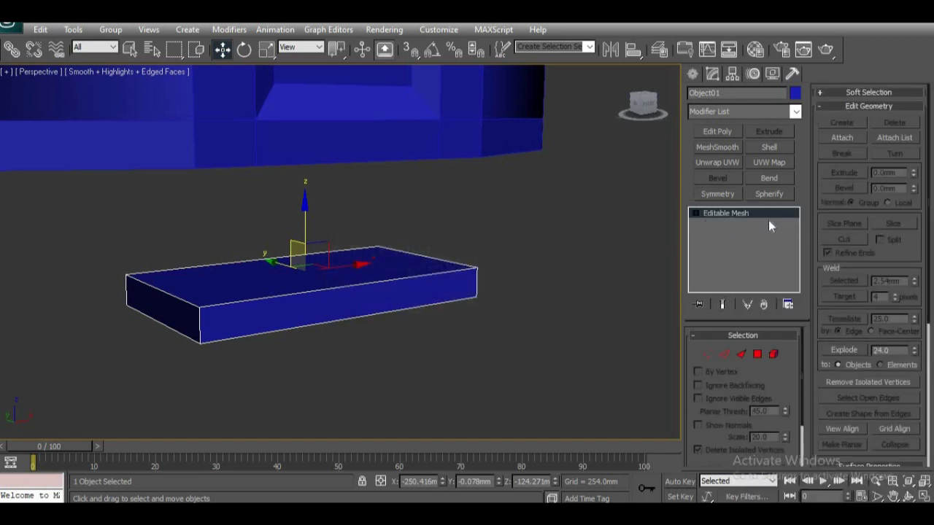
{"action": "right_click", "coordinate": [723, 212]}
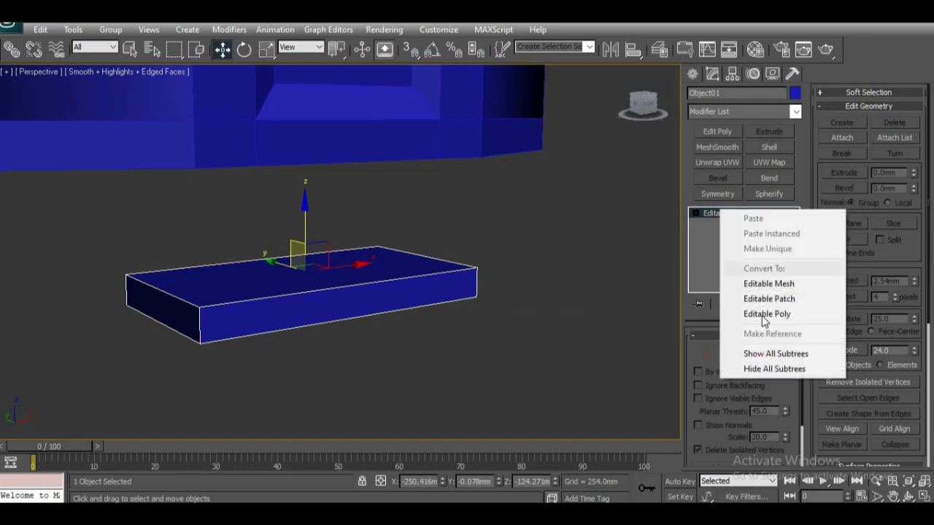
{"action": "left_click", "coordinate": [764, 316]}
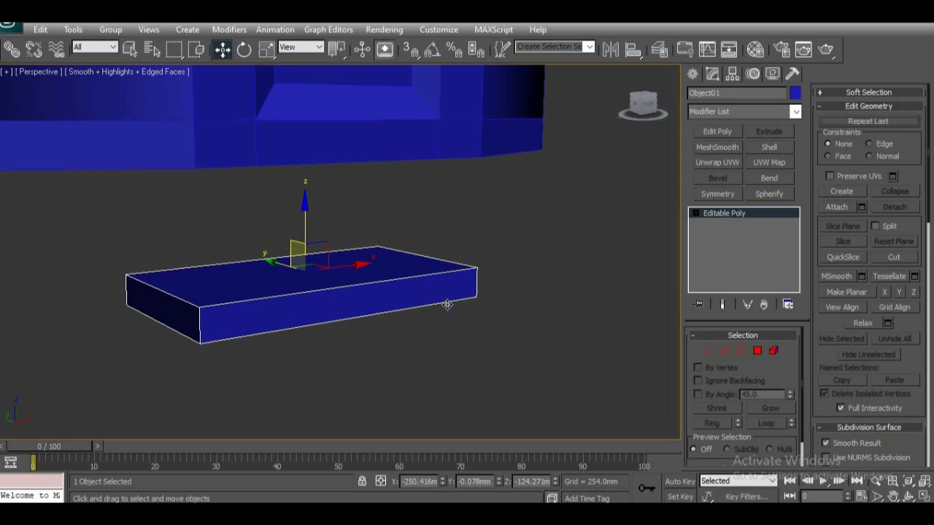
Step: Add an Edit Poly modifier above the plate's Shell and collapse the whole stack to an editable poly
{"action": "left_click", "coordinate": [716, 130]}
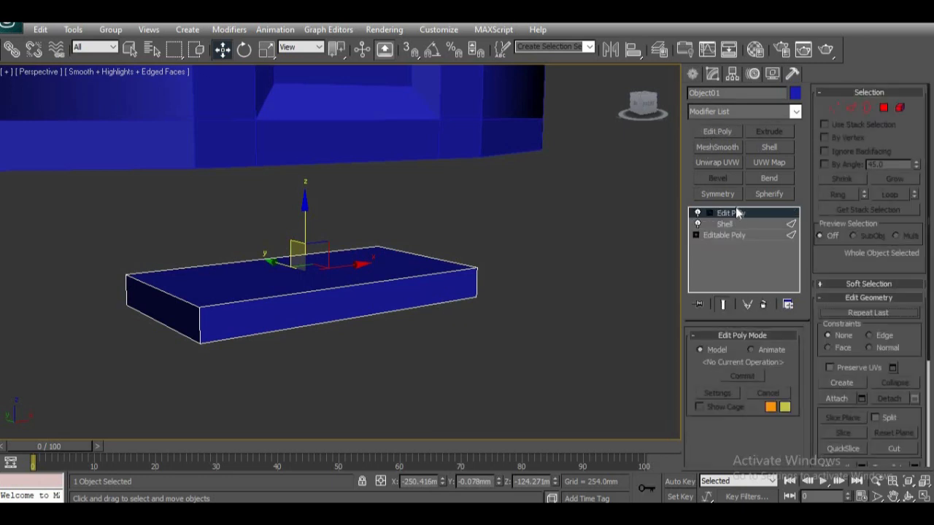
{"action": "right_click", "coordinate": [736, 216]}
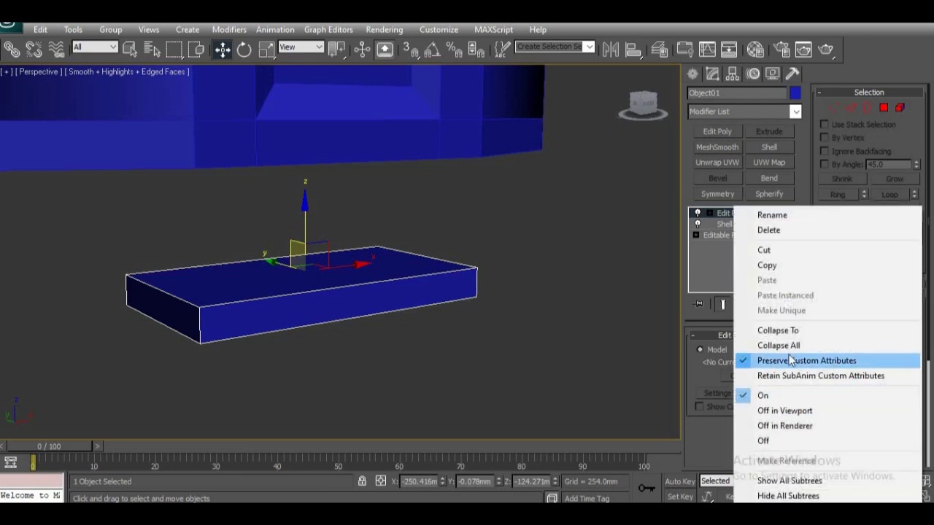
{"action": "left_click", "coordinate": [790, 347]}
{"action": "left_click", "coordinate": [532, 302]}
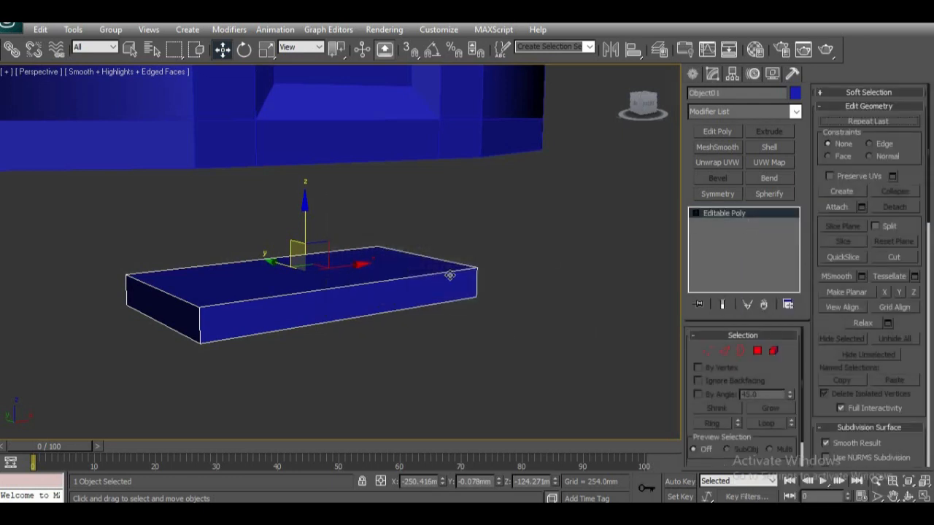
Step: Move the plate up about 62 mm in the Front view so it sits just below the post
{"action": "key", "text": "f"}
{"action": "key", "text": "p"}
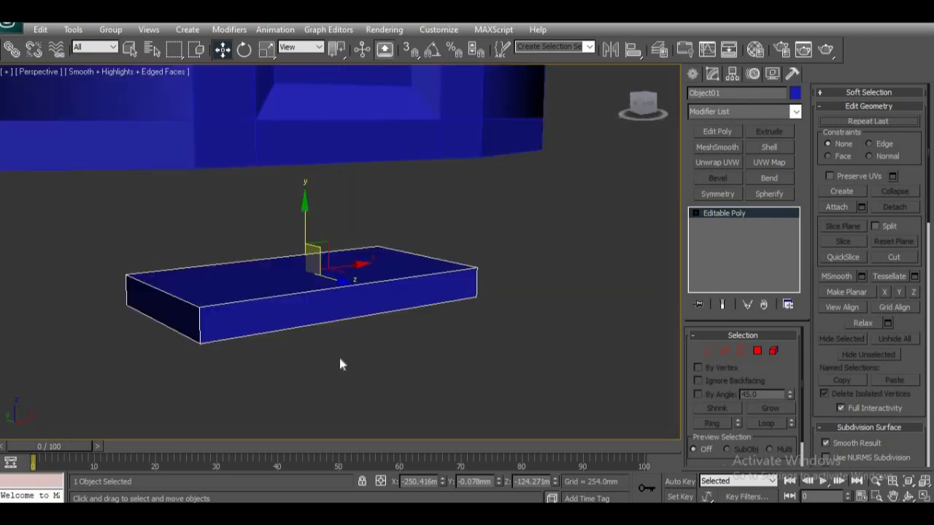
{"action": "key", "text": "f"}
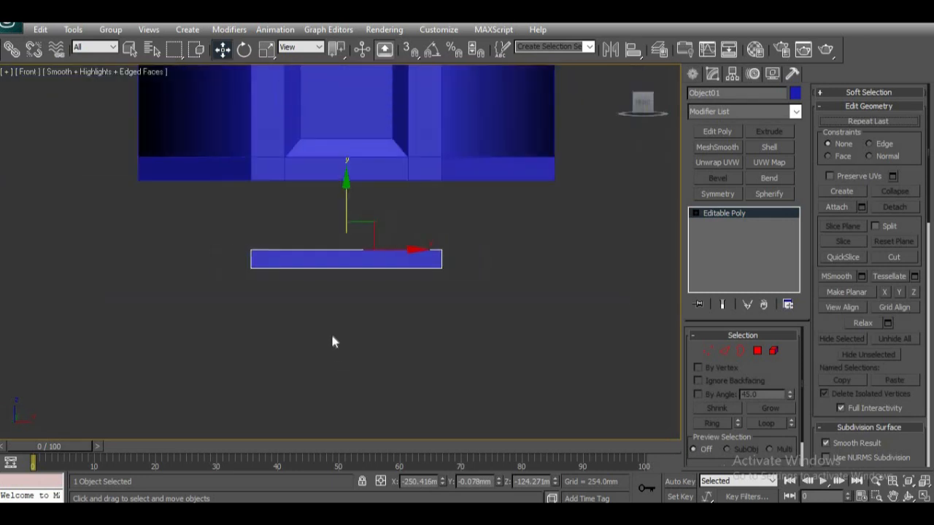
{"action": "middle_click_drag", "start_coordinate": [357, 241], "coordinate": [357, 269]}
{"action": "left_click_drag", "start_coordinate": [346, 241], "coordinate": [346, 197]}
Step: Lower the plate's bottom vertices by about 94 mm to thicken it into a block
{"action": "key", "text": "1"}
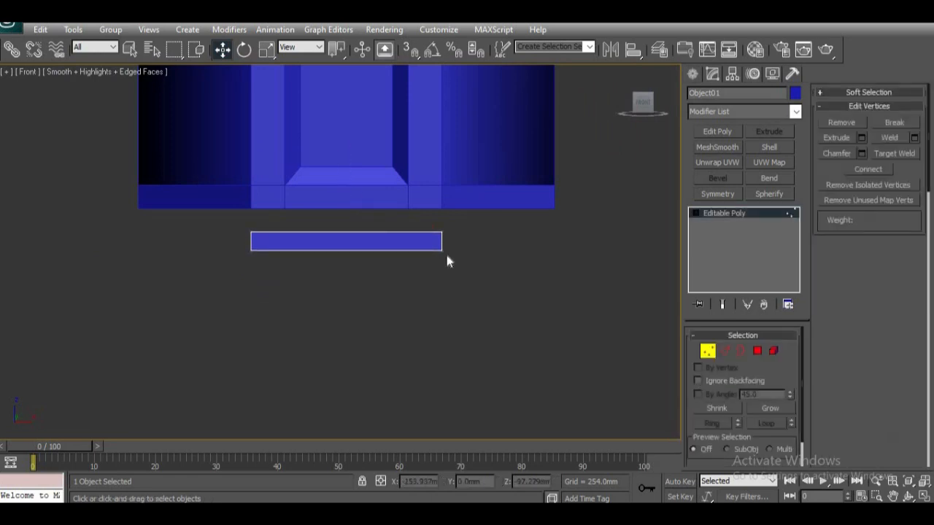
{"action": "left_click_drag", "start_coordinate": [453, 242], "coordinate": [297, 267]}
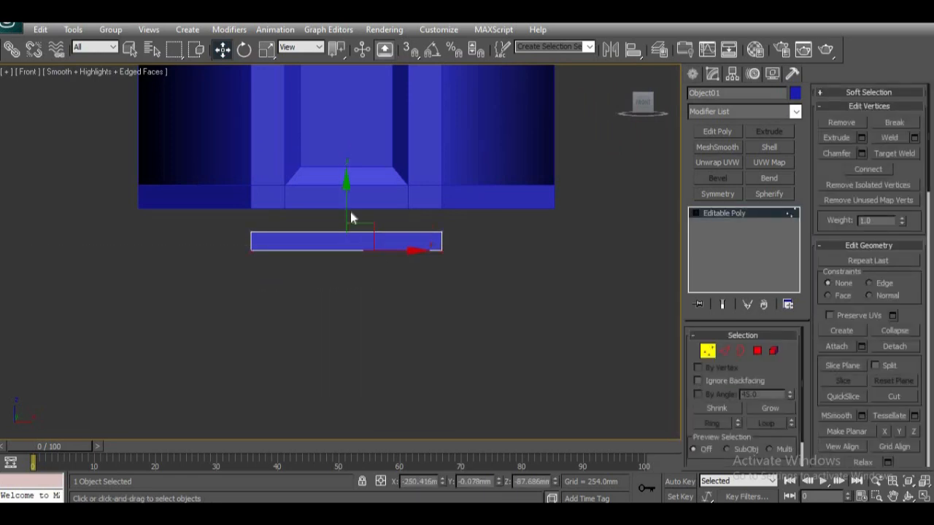
{"action": "left_click_drag", "start_coordinate": [347, 215], "coordinate": [334, 278]}
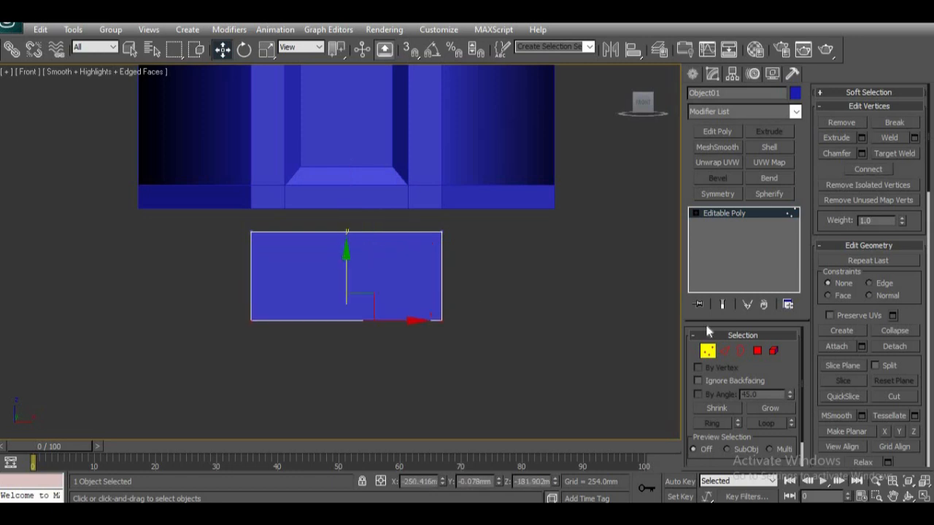
Step: Snap the block's side vertices out to the post's full width and its top vertices to the post's bottom edge
{"action": "left_click_drag", "start_coordinate": [395, 203], "coordinate": [487, 387]}
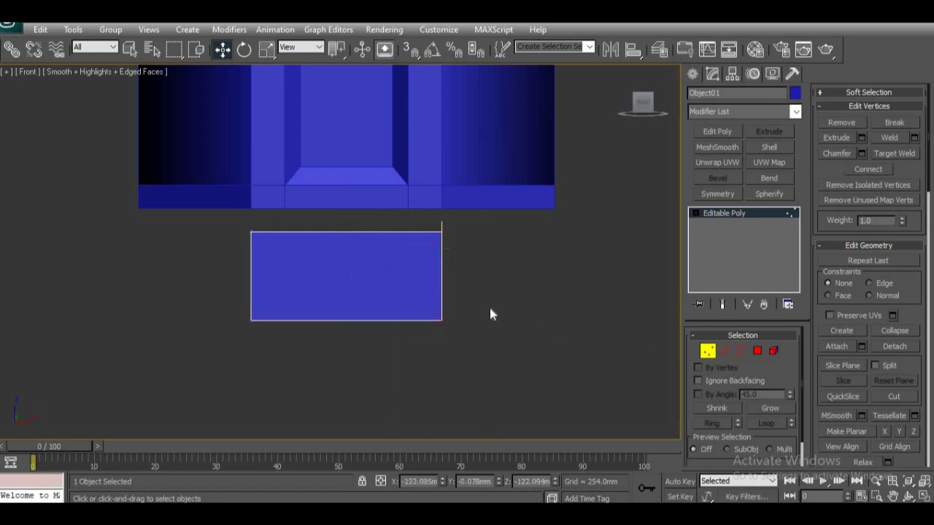
{"action": "left_click_drag", "start_coordinate": [488, 273], "coordinate": [552, 213]}
{"action": "left_click_drag", "start_coordinate": [193, 366], "coordinate": [140, 210]}
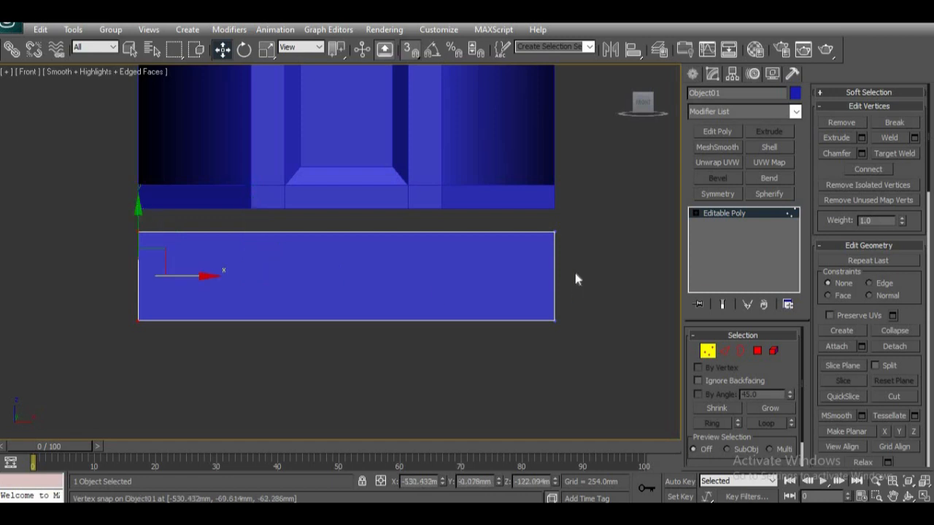
{"action": "left_click_drag", "start_coordinate": [588, 261], "coordinate": [1, 215]}
{"action": "left_click_drag", "start_coordinate": [345, 191], "coordinate": [546, 212]}
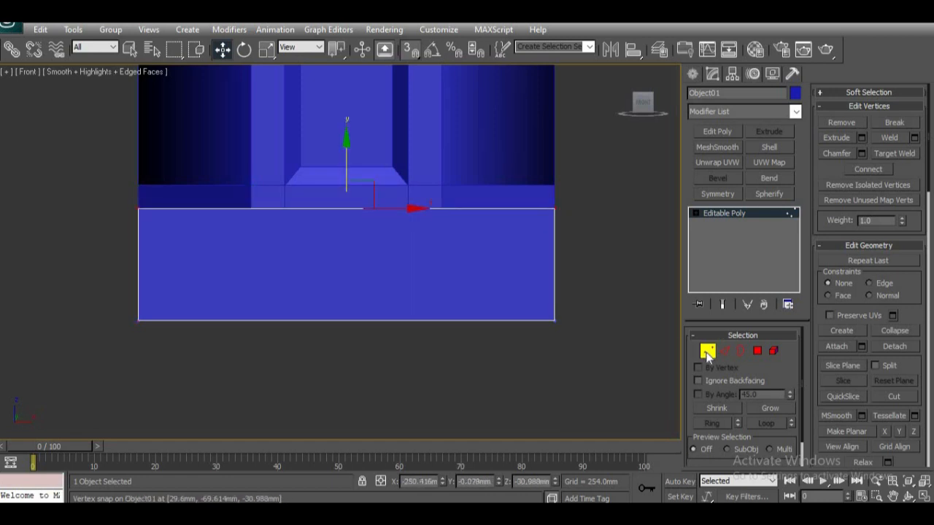
{"action": "left_click", "coordinate": [708, 352]}
{"action": "middle_click_drag", "start_coordinate": [406, 307], "coordinate": [400, 316]}
{"action": "key", "text": "p"}
{"action": "scroll", "coordinate": [301, 318], "scroll_direction": "down", "scroll_amount": 3}
{"action": "middle_click_drag", "start_coordinate": [311, 300], "coordinate": [387, 340], "text": "alt"}
{"action": "scroll", "coordinate": [325, 330], "scroll_direction": "down", "scroll_amount": 5}
{"action": "scroll", "coordinate": [355, 323], "scroll_direction": "up", "scroll_amount": 2}
{"action": "scroll", "coordinate": [369, 334], "scroll_direction": "up", "scroll_amount": 2}
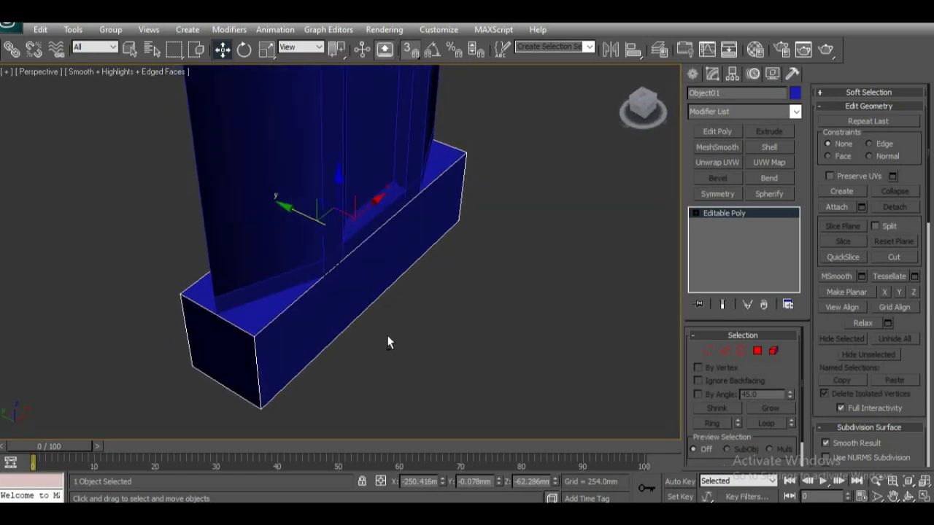
{"action": "key", "text": "r"}
{"action": "left_click_drag", "start_coordinate": [413, 263], "coordinate": [413, 264]}
{"action": "key", "text": "ctrl+z"}
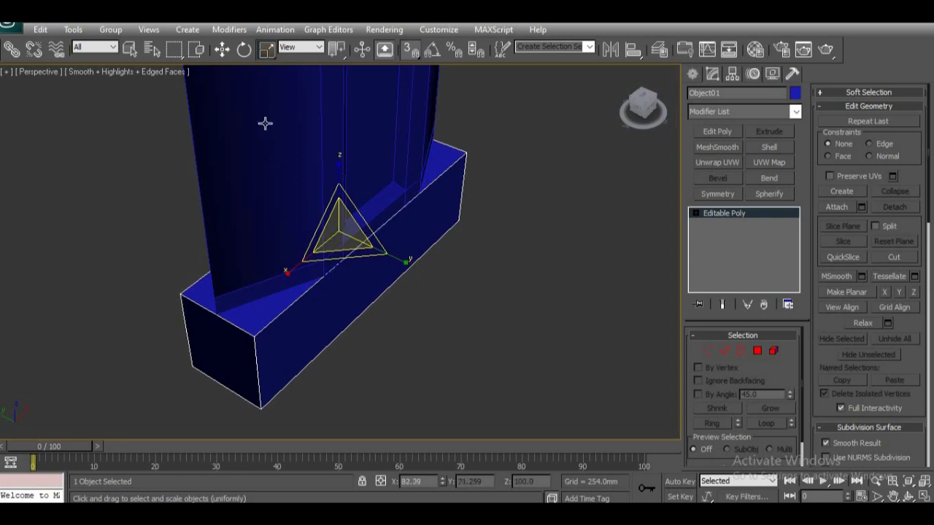
Step: Scale the block non-uniformly to about 88.1 in X and 85.8 in Y so it overhangs the post
{"action": "key", "text": "r"}
{"action": "left_click_drag", "start_coordinate": [407, 265], "coordinate": [413, 269]}
{"action": "middle_click_drag", "start_coordinate": [480, 356], "coordinate": [427, 341], "text": "alt"}
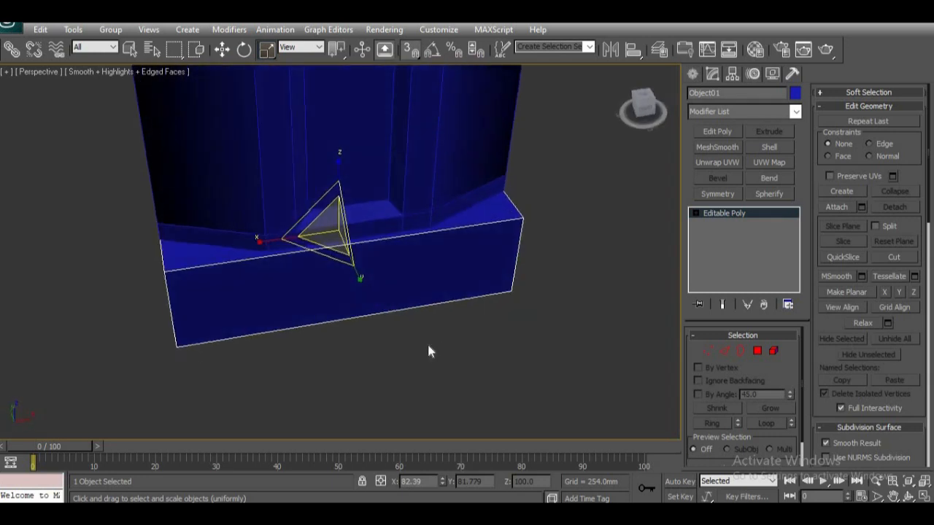
{"action": "left_click_drag", "start_coordinate": [261, 243], "coordinate": [256, 241]}
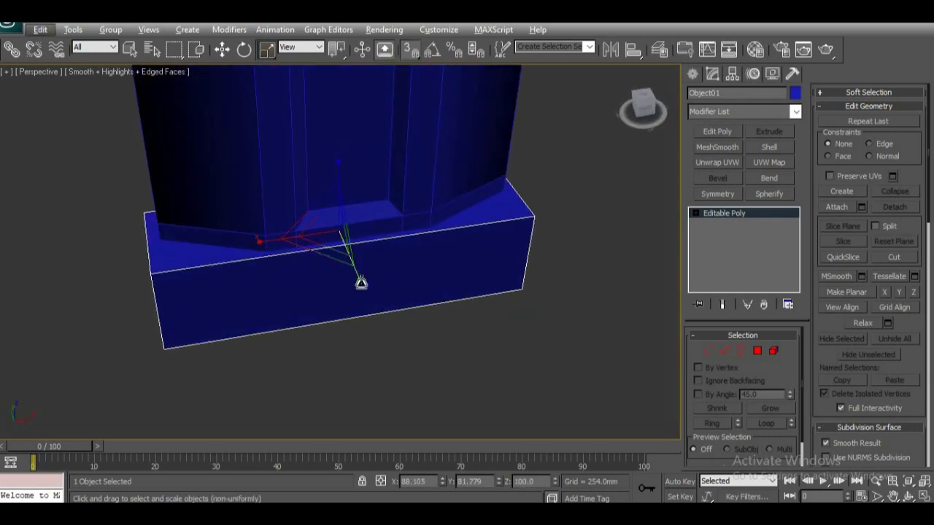
{"action": "left_click_drag", "start_coordinate": [361, 283], "coordinate": [362, 287]}
Step: Extrude the polygons at both ends of the block outward by 254 mm as a group
{"action": "middle_click_drag", "start_coordinate": [346, 291], "coordinate": [792, 374], "text": "alt"}
{"action": "left_click", "coordinate": [758, 351]}
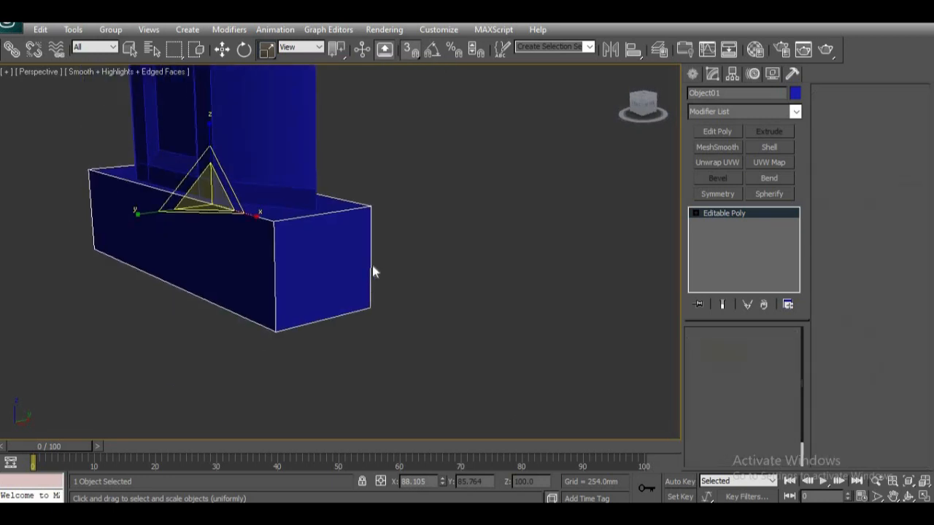
{"action": "middle_click_drag", "start_coordinate": [371, 270], "coordinate": [334, 270], "text": "alt"}
{"action": "left_click", "coordinate": [333, 270]}
{"action": "middle_click_drag", "start_coordinate": [265, 350], "coordinate": [519, 307], "text": "alt"}
{"action": "left_click", "coordinate": [519, 307]}
{"action": "middle_click_drag", "start_coordinate": [419, 362], "coordinate": [265, 379], "text": "alt"}
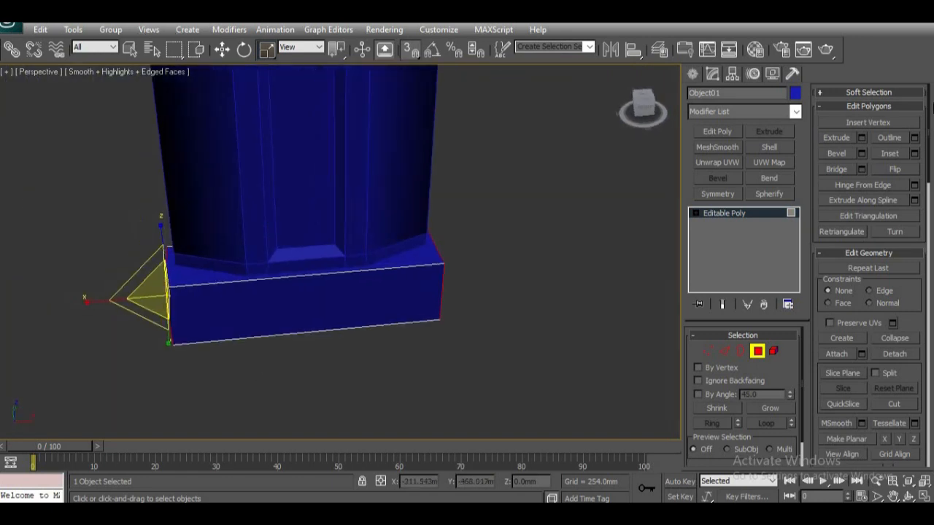
{"action": "left_click", "coordinate": [862, 138]}
{"action": "middle_click_drag", "start_coordinate": [367, 323], "coordinate": [175, 275], "text": "alt"}
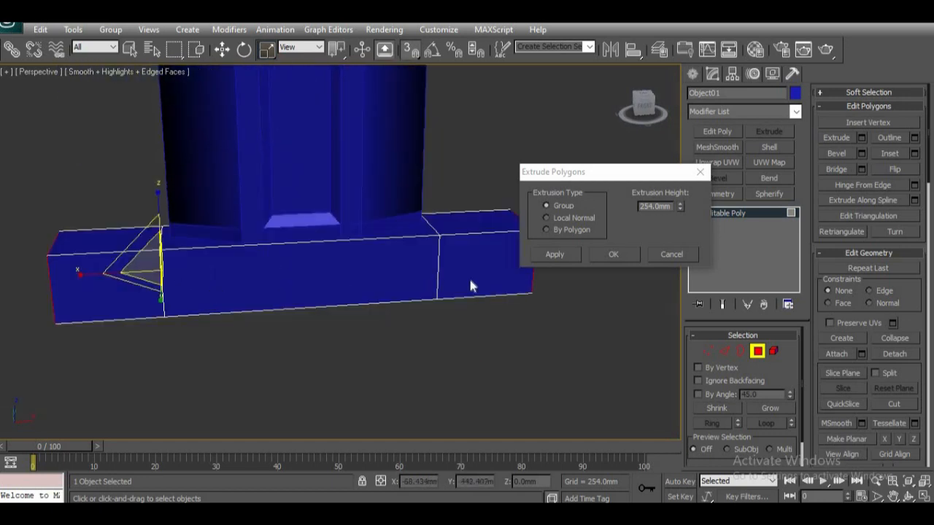
{"action": "left_click", "coordinate": [617, 254]}
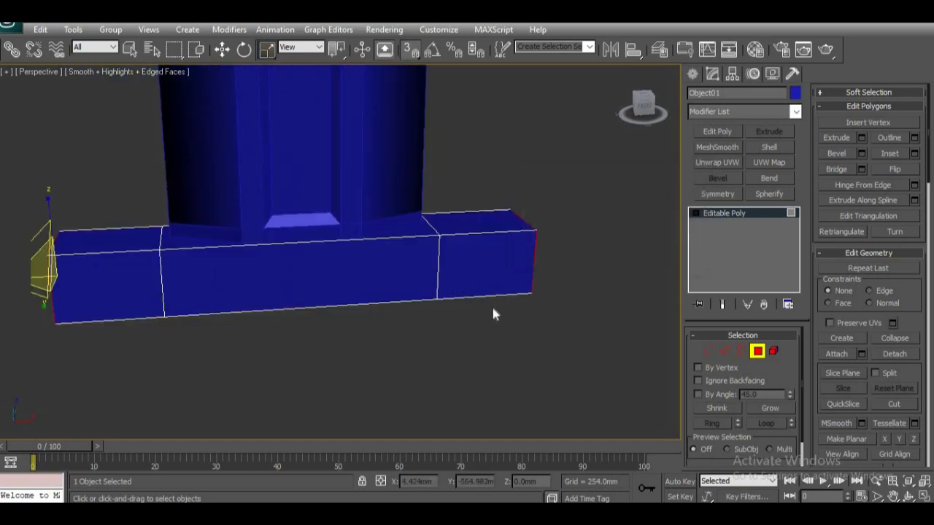
Step: Extrude both end polygons another 254 mm and raise them about 106 mm to bend the ends upward
{"action": "left_click", "coordinate": [861, 137]}
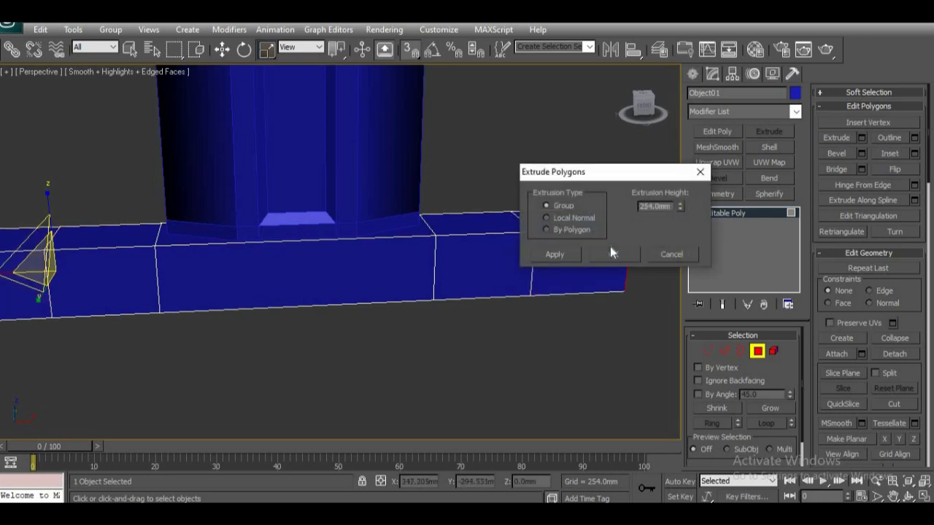
{"action": "left_click_drag", "start_coordinate": [651, 178], "coordinate": [733, 177]}
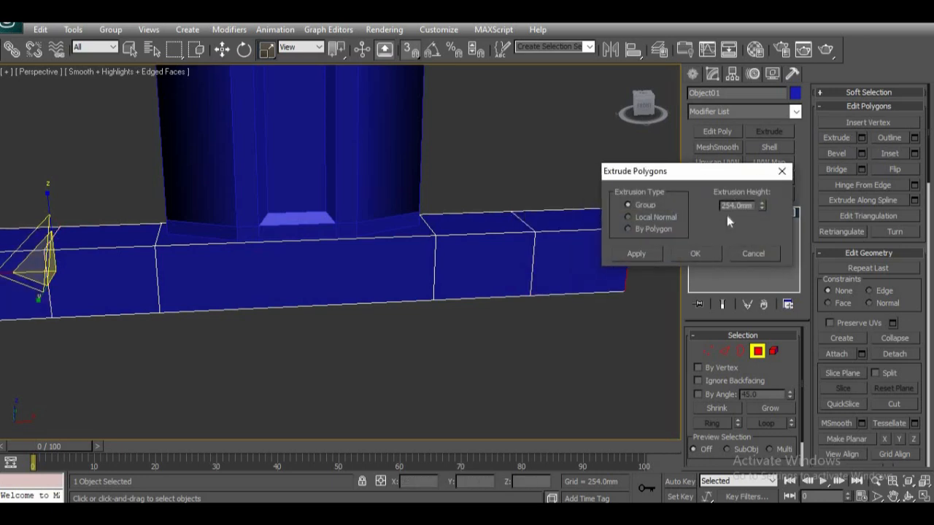
{"action": "left_click", "coordinate": [707, 255]}
{"action": "scroll", "coordinate": [520, 325], "scroll_direction": "down", "scroll_amount": 4}
{"action": "scroll", "coordinate": [409, 348], "scroll_direction": "up", "scroll_amount": 1}
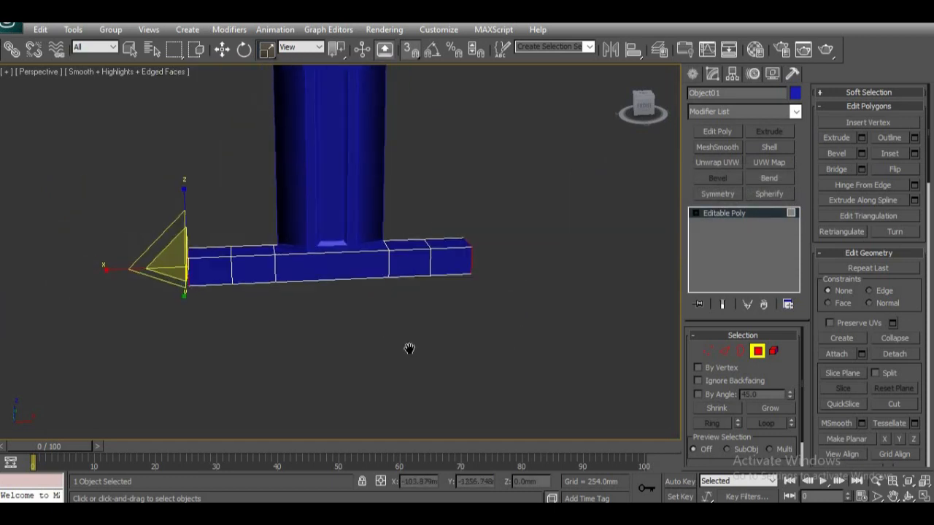
{"action": "key", "text": "w"}
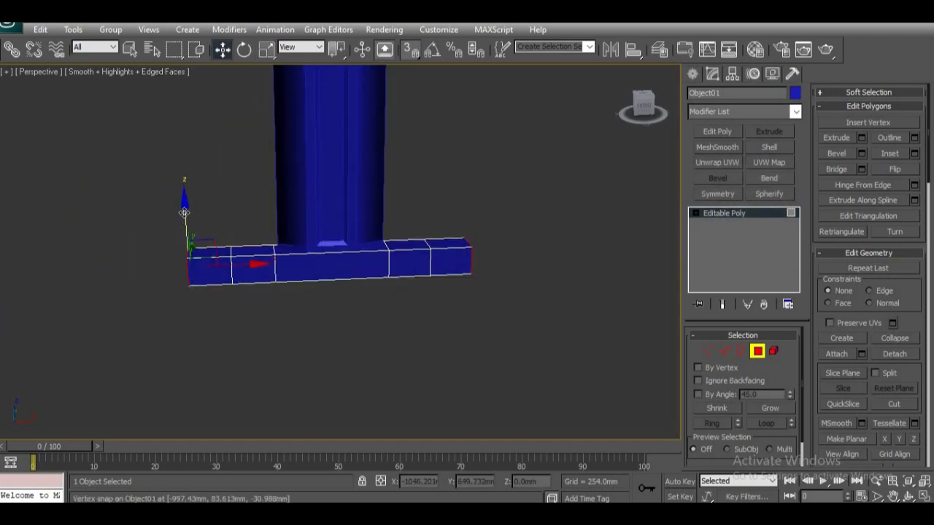
{"action": "left_click_drag", "start_coordinate": [184, 218], "coordinate": [183, 205]}
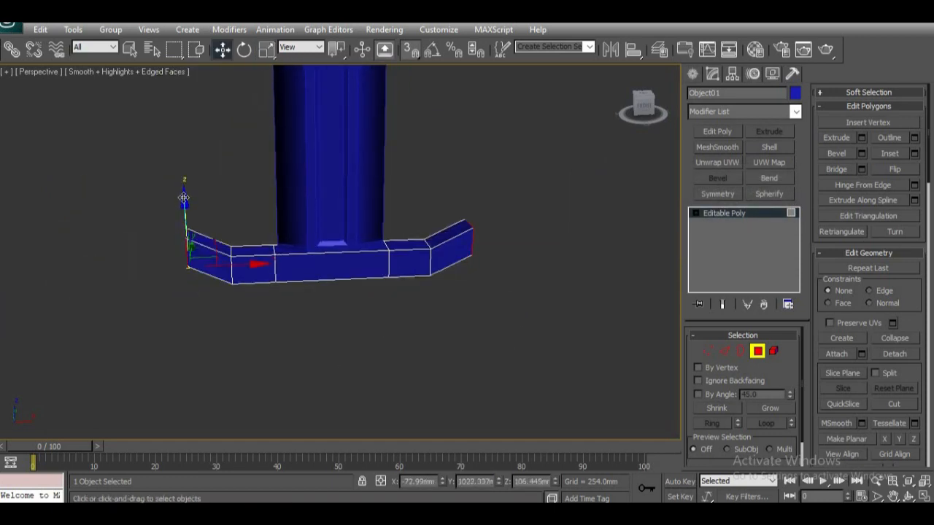
Step: Try extruding the raised end polygons another 254 mm and lifting them further to continue the upward curve
{"action": "left_click", "coordinate": [860, 141]}
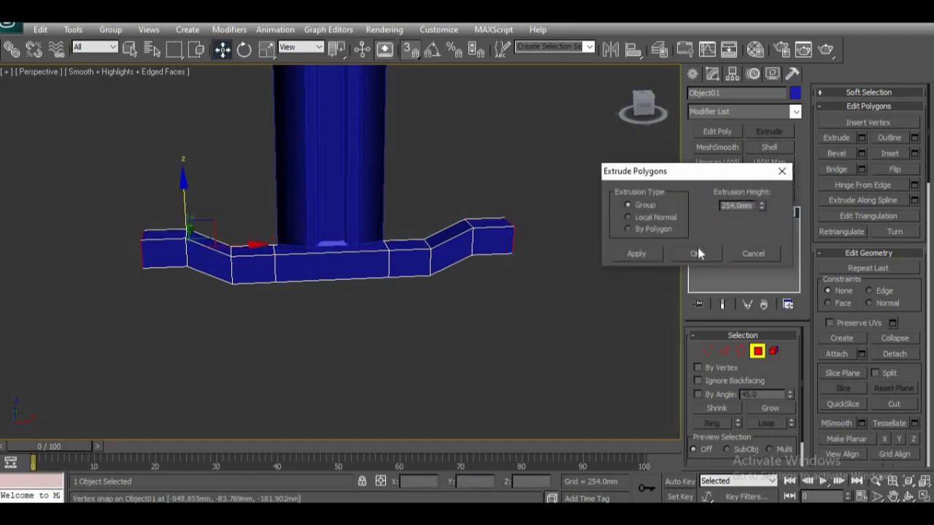
{"action": "left_click", "coordinate": [697, 251]}
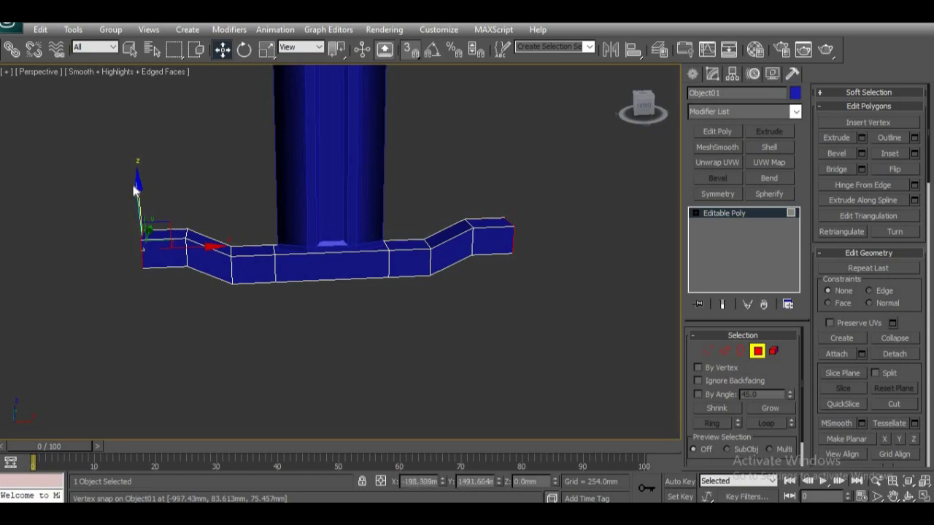
{"action": "left_click_drag", "start_coordinate": [140, 177], "coordinate": [141, 160]}
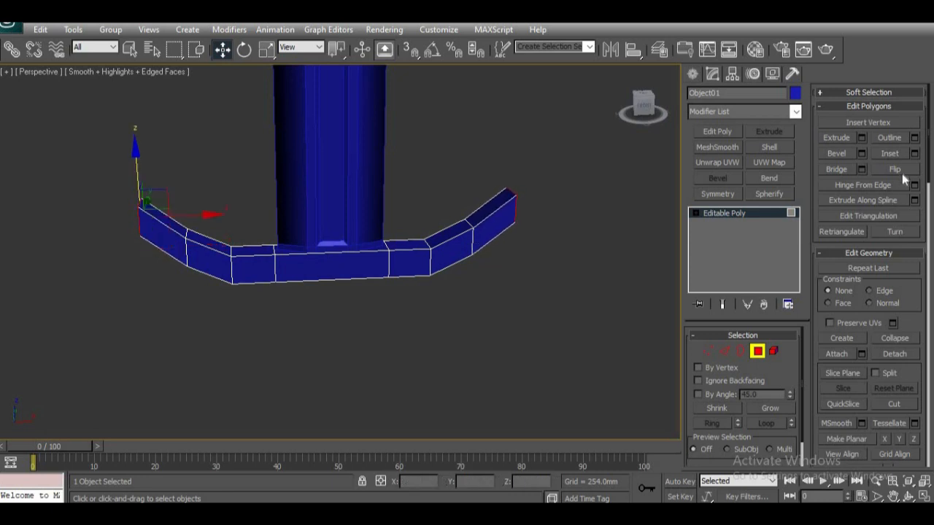
Step: Try a longer extrusion on both ends, and undo the edits back to the first raised segments
{"action": "left_click", "coordinate": [861, 139]}
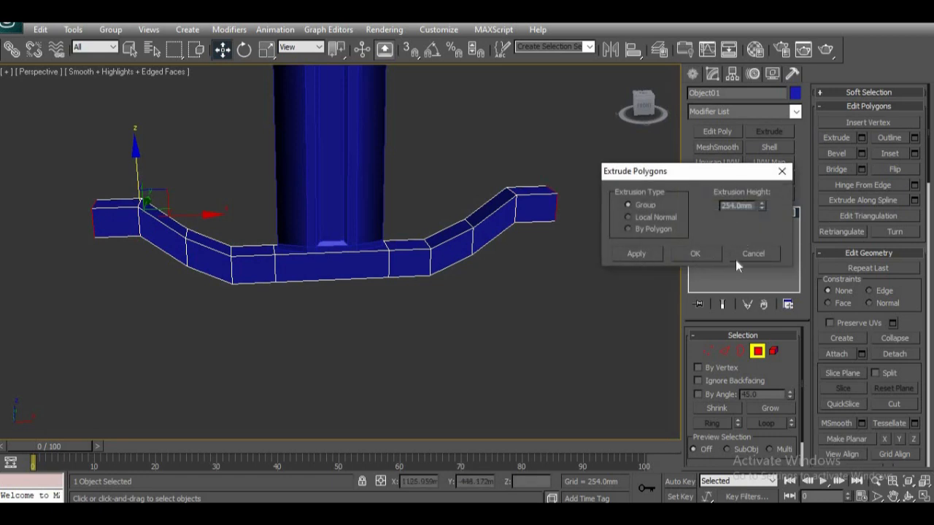
{"action": "left_click_drag", "start_coordinate": [762, 205], "coordinate": [764, 165]}
{"action": "scroll", "coordinate": [467, 367], "scroll_direction": "down", "scroll_amount": 5}
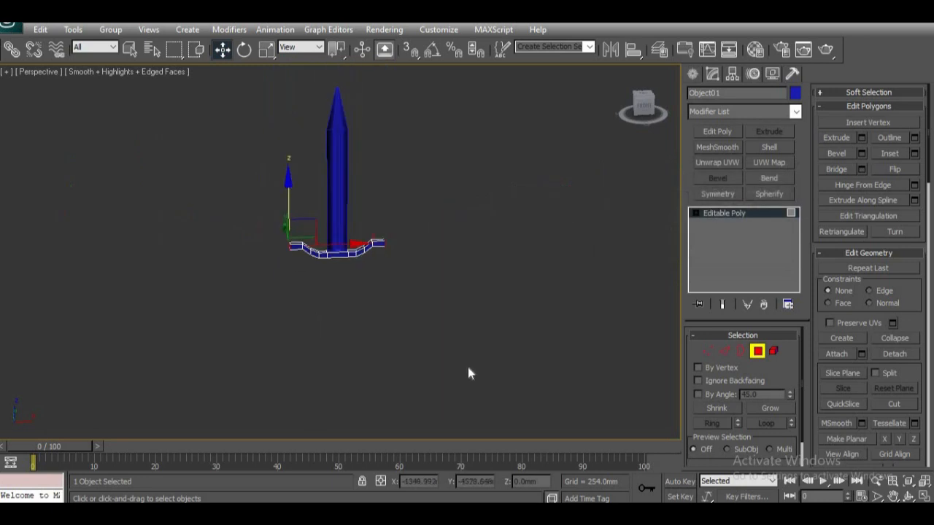
{"action": "scroll", "coordinate": [468, 367], "scroll_direction": "up", "scroll_amount": 6}
{"action": "scroll", "coordinate": [467, 367], "scroll_direction": "down", "scroll_amount": 3}
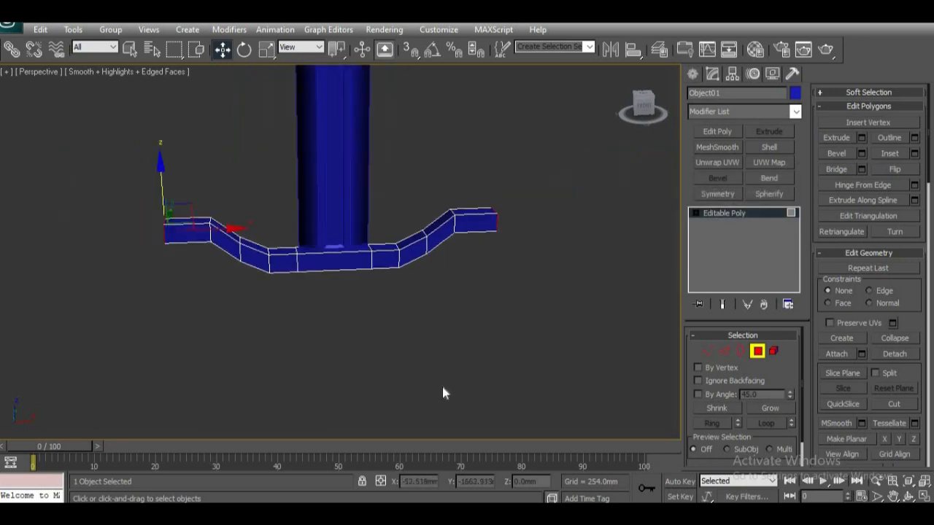
{"action": "scroll", "coordinate": [489, 401], "scroll_direction": "down", "scroll_amount": 1}
{"action": "key", "text": "ctrl+z"}
{"action": "key", "text": "ctrl+z"}
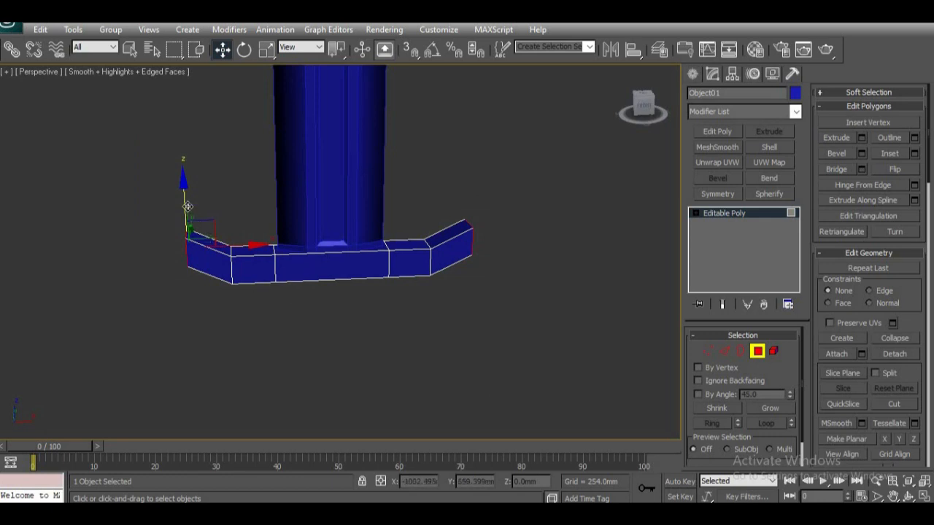
Step: Raise both end polygons higher for a steeper bend and extrude them another 254 mm
{"action": "left_click_drag", "start_coordinate": [185, 200], "coordinate": [190, 186]}
{"action": "left_click", "coordinate": [862, 137]}
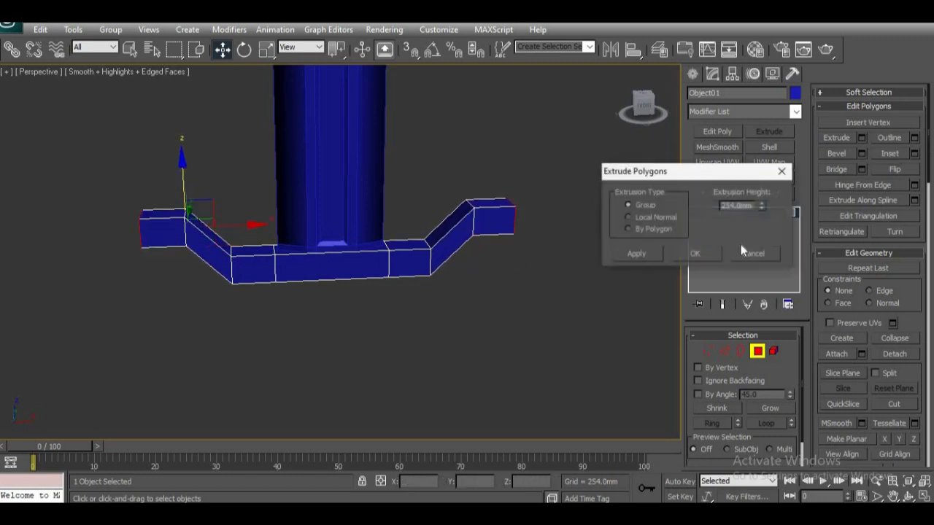
{"action": "left_click", "coordinate": [697, 254]}
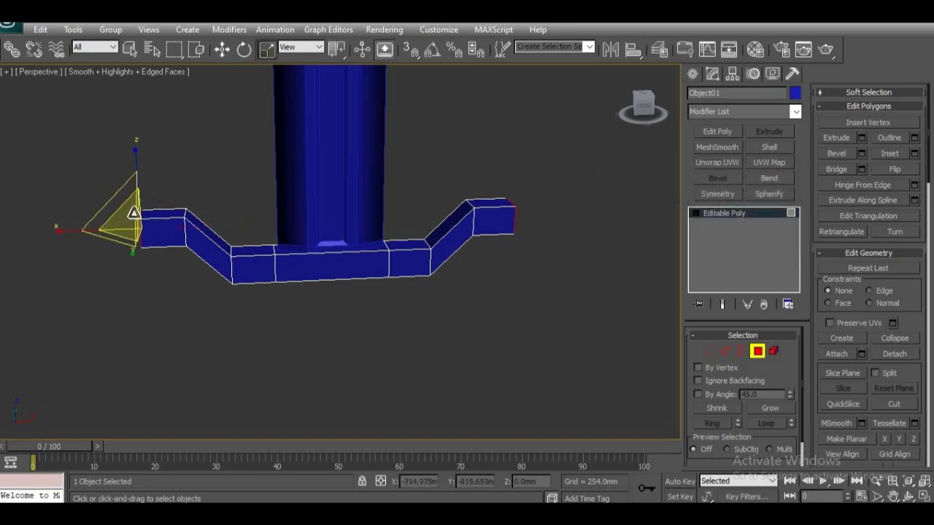
Step: Scale both end polygons down almost to a point so the crosspiece's tips taper
{"action": "left_click_drag", "start_coordinate": [130, 218], "coordinate": [123, 461]}
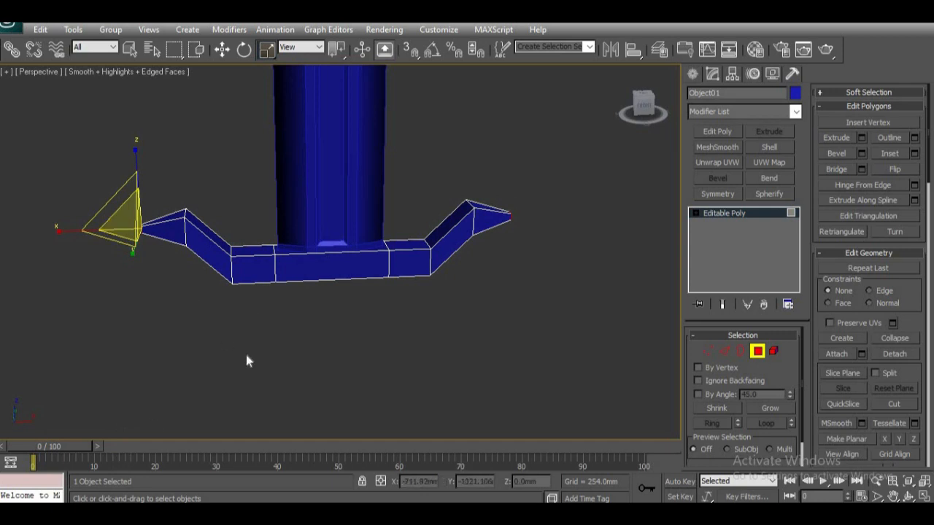
{"action": "scroll", "coordinate": [414, 343], "scroll_direction": "down", "scroll_amount": 7}
{"action": "scroll", "coordinate": [414, 343], "scroll_direction": "up", "scroll_amount": 2}
{"action": "middle_click_drag", "start_coordinate": [343, 351], "coordinate": [338, 410]}
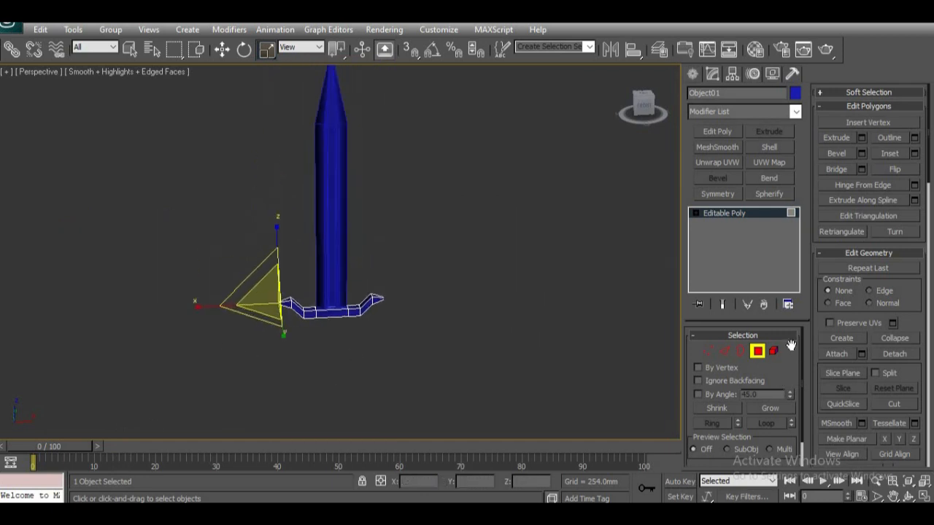
Step: Finish the polygon edits, deselect the sword, and examine the bent crosspiece and its tapered tips from several angles
{"action": "left_click", "coordinate": [759, 351]}
{"action": "left_click", "coordinate": [342, 358]}
{"action": "scroll", "coordinate": [332, 382], "scroll_direction": "up", "scroll_amount": 5}
{"action": "middle_click_drag", "start_coordinate": [332, 382], "coordinate": [378, 337], "text": "alt"}
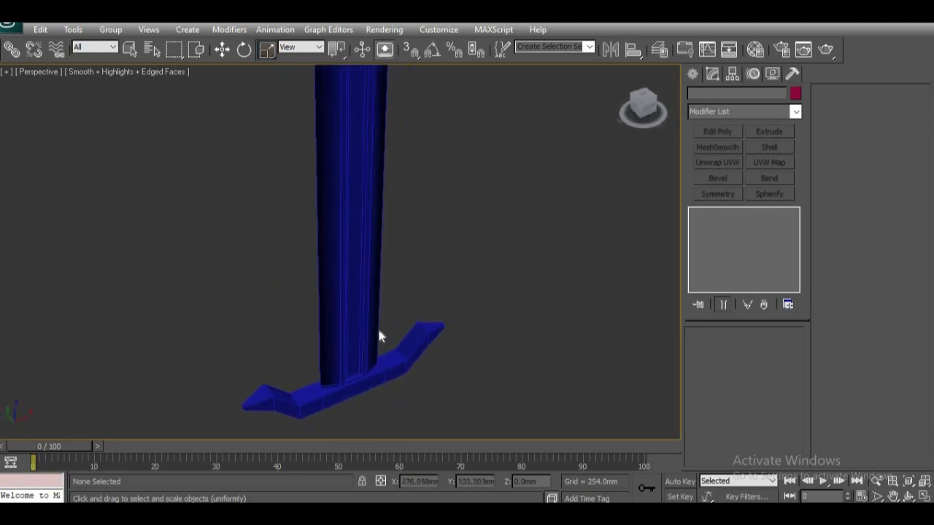
{"action": "scroll", "coordinate": [379, 336], "scroll_direction": "down", "scroll_amount": 5}
{"action": "middle_click_drag", "start_coordinate": [394, 242], "coordinate": [323, 211], "text": "alt"}
{"action": "scroll", "coordinate": [345, 348], "scroll_direction": "down", "scroll_amount": 3}
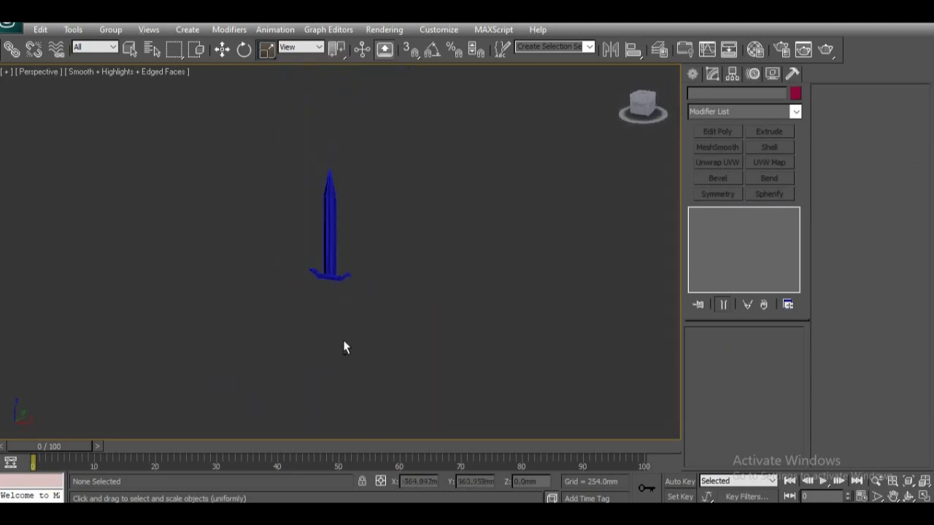
{"action": "scroll", "coordinate": [345, 298], "scroll_direction": "up", "scroll_amount": 8}
{"action": "middle_click_drag", "start_coordinate": [353, 365], "coordinate": [348, 338], "text": "alt"}
{"action": "scroll", "coordinate": [348, 371], "scroll_direction": "up", "scroll_amount": 6}
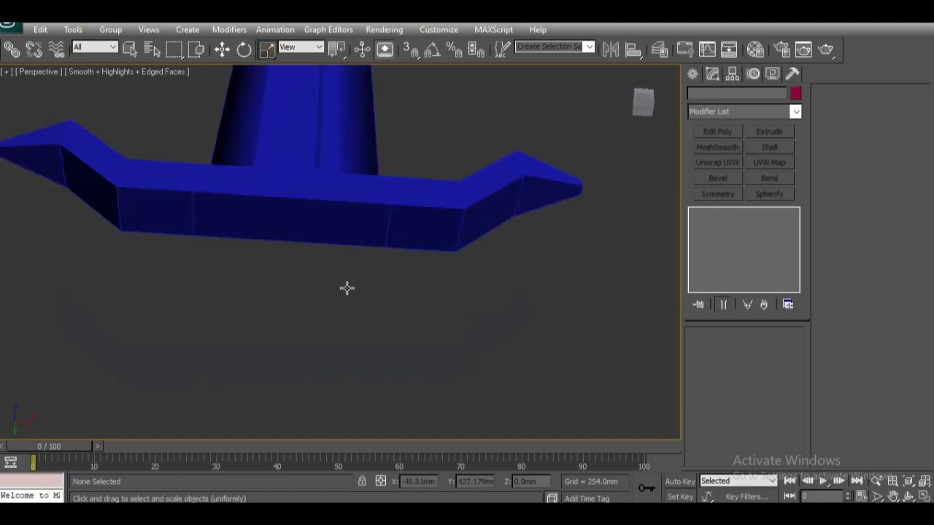
{"action": "middle_click_drag", "start_coordinate": [347, 288], "coordinate": [321, 165], "text": "alt"}
{"action": "middle_click_drag", "start_coordinate": [314, 221], "coordinate": [331, 234], "text": "alt"}
{"action": "middle_click_drag", "start_coordinate": [340, 274], "coordinate": [381, 235], "text": "alt"}
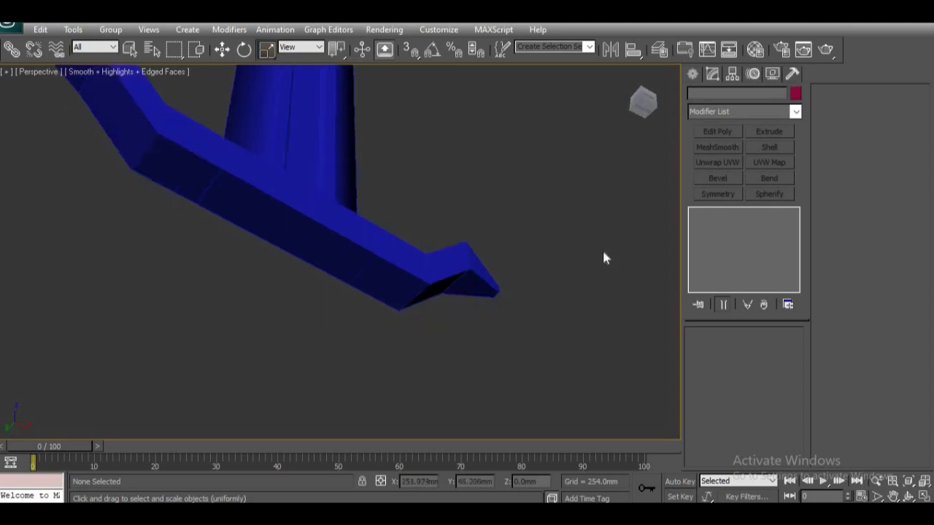
Step: Create a sphere with a radius of about 49 mm near the middle of the crosspiece
{"action": "left_click", "coordinate": [693, 74]}
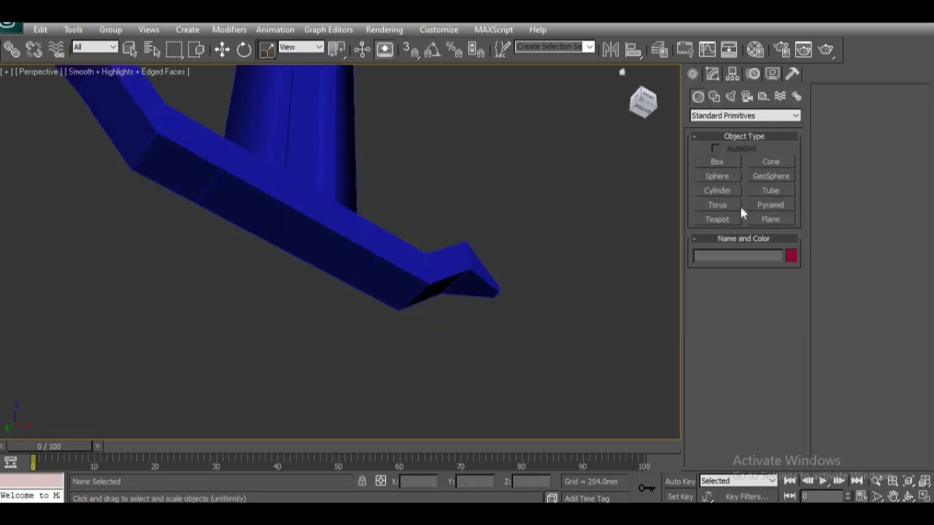
{"action": "left_click", "coordinate": [717, 176]}
{"action": "left_click_drag", "start_coordinate": [289, 229], "coordinate": [292, 235]}
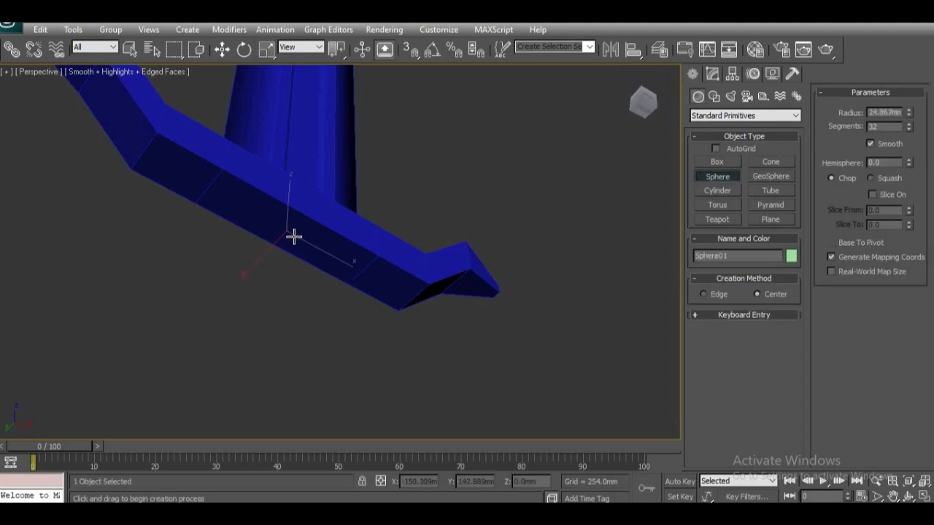
{"action": "key", "text": "r"}
{"action": "middle_click_drag", "start_coordinate": [340, 297], "coordinate": [293, 345], "text": "alt"}
Step: Move the sphere straight down below the crosspiece in the front view, to about Z -335 mm
{"action": "key", "text": "f"}
{"action": "key", "text": "z"}
{"action": "scroll", "coordinate": [340, 360], "scroll_direction": "down", "scroll_amount": 10}
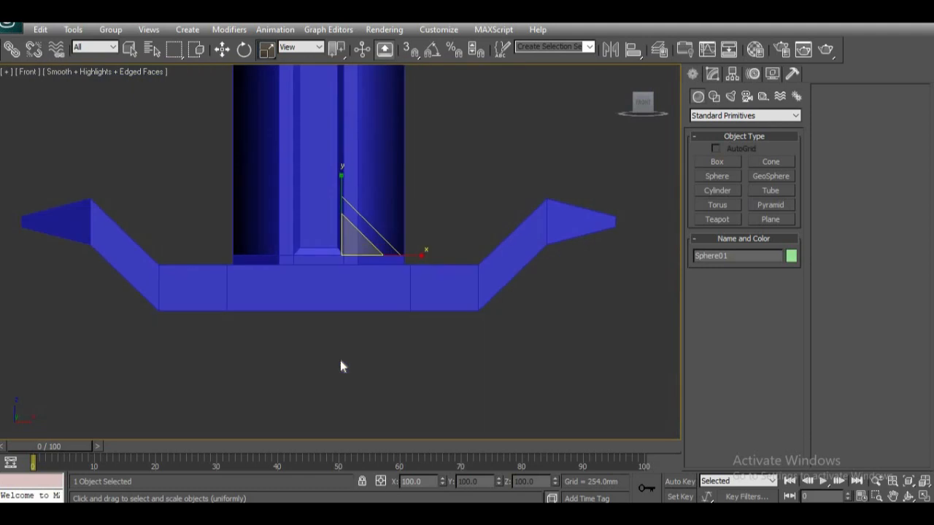
{"action": "key", "text": "F3"}
{"action": "key", "text": "w"}
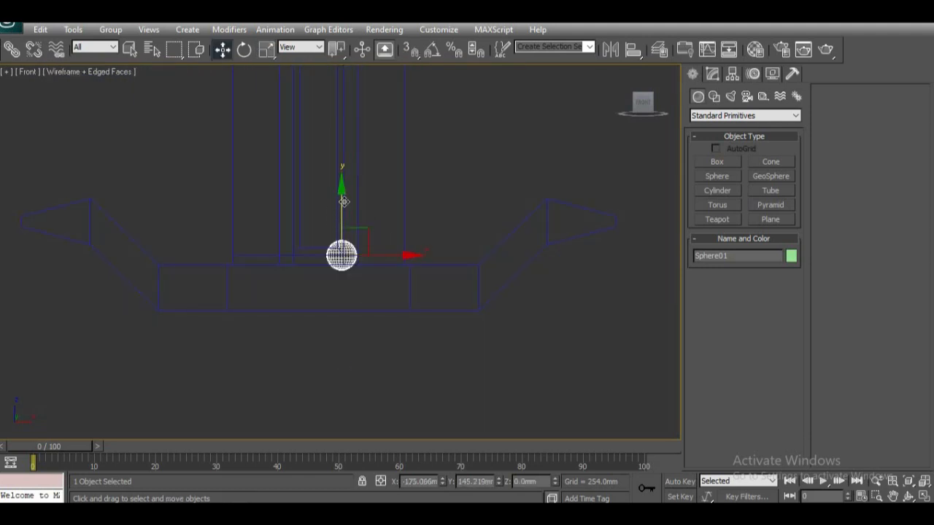
{"action": "left_click_drag", "start_coordinate": [342, 201], "coordinate": [340, 303]}
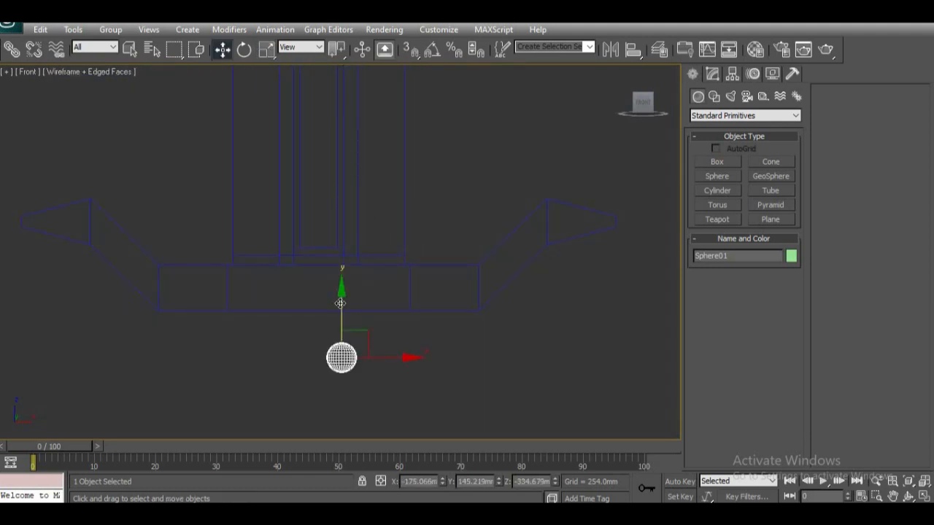
{"action": "key", "text": "F3"}
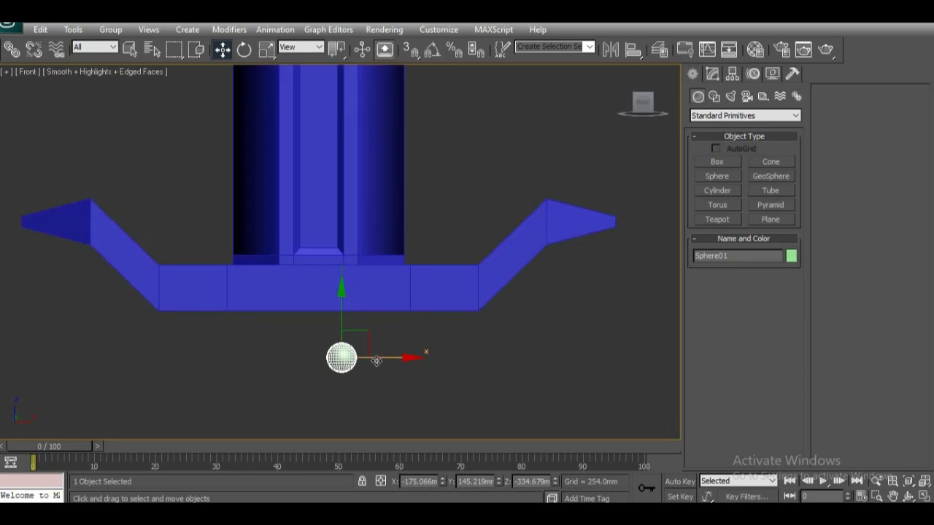
Step: Align the sphere's center to the center of the sword on the X, Y and Z positions
{"action": "key", "text": "p"}
{"action": "middle_click_drag", "start_coordinate": [261, 375], "coordinate": [395, 394], "text": "alt"}
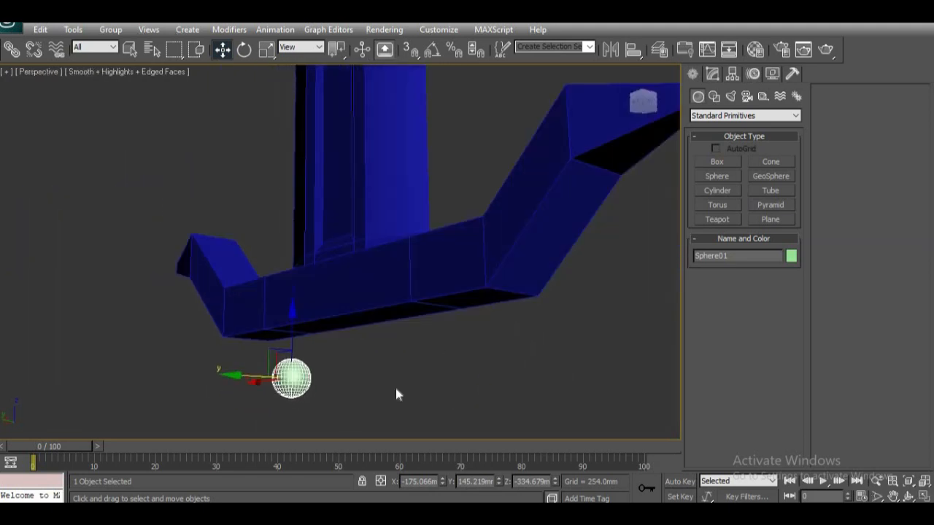
{"action": "middle_click_drag", "start_coordinate": [369, 282], "coordinate": [382, 321], "text": "alt"}
{"action": "middle_click_drag", "start_coordinate": [422, 389], "coordinate": [365, 417], "text": "alt"}
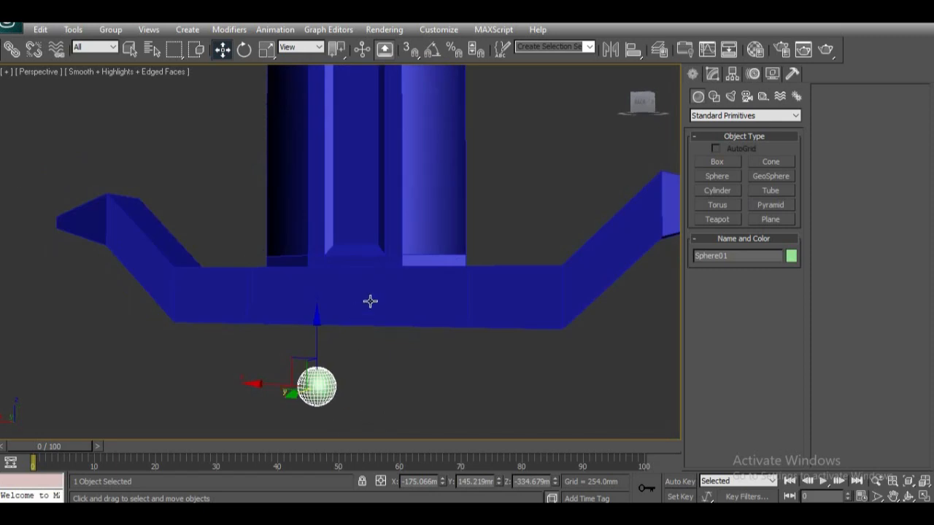
{"action": "middle_click_drag", "start_coordinate": [353, 346], "coordinate": [387, 355], "text": "alt"}
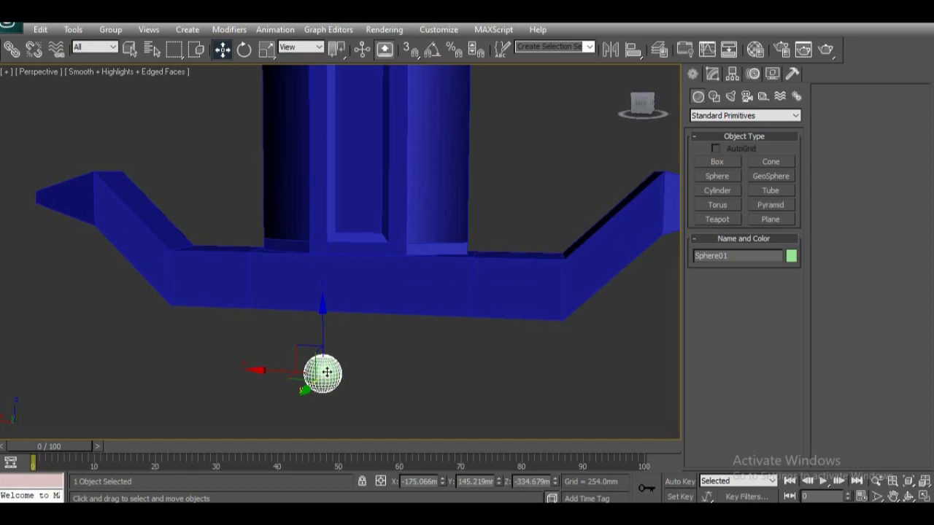
{"action": "left_click", "coordinate": [631, 50]}
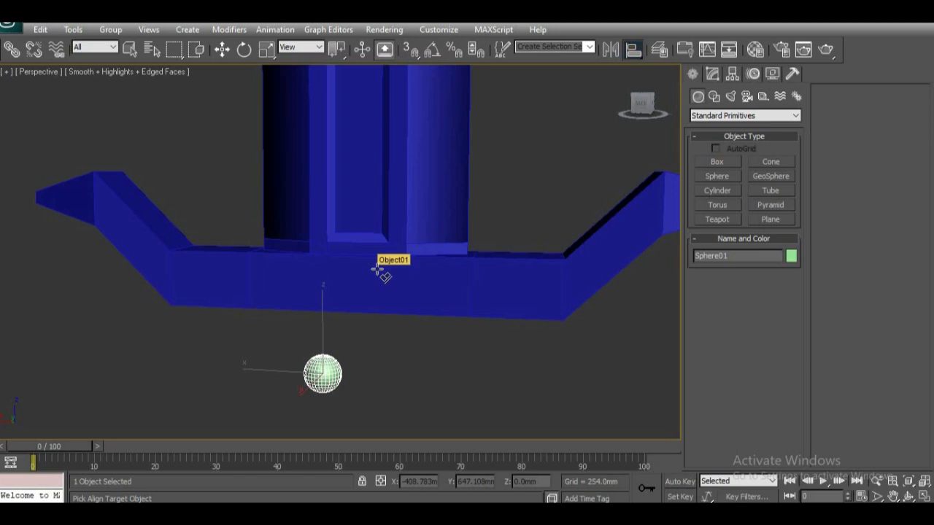
{"action": "left_click", "coordinate": [377, 269]}
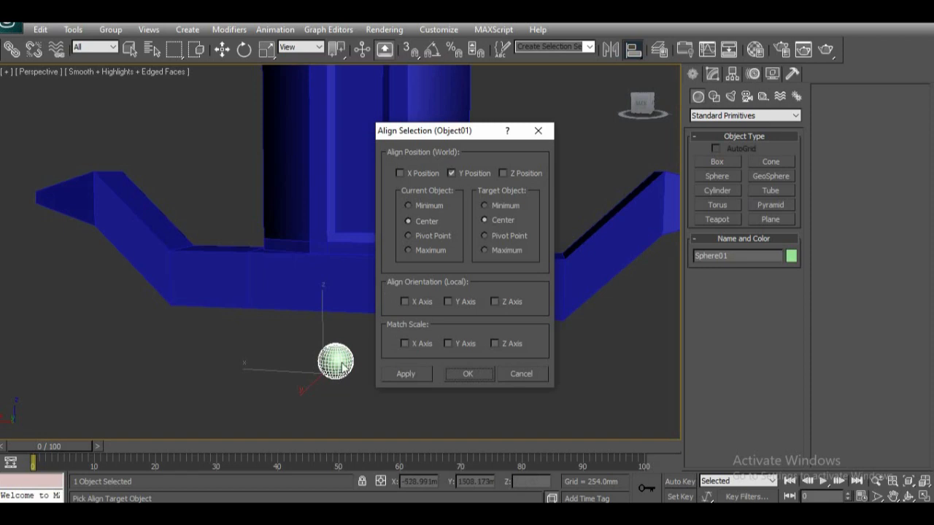
{"action": "left_click", "coordinate": [400, 173]}
{"action": "left_click", "coordinate": [503, 173]}
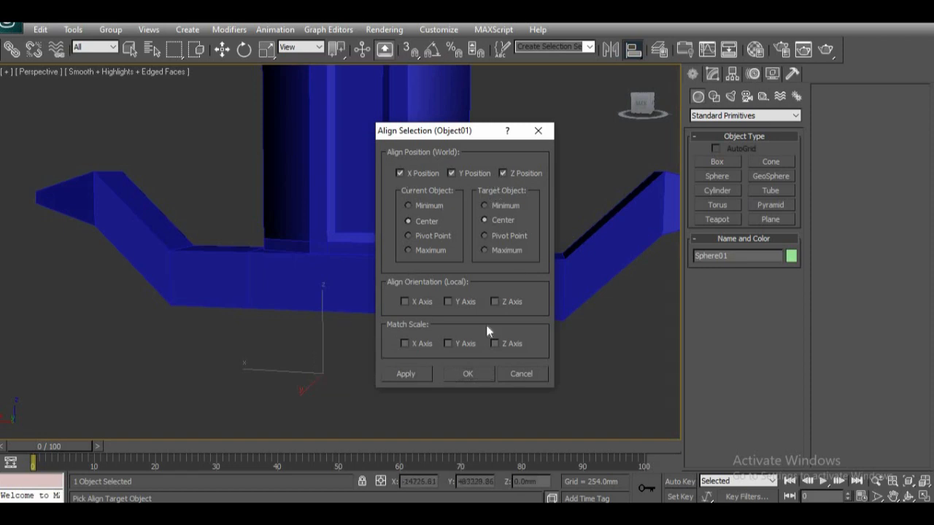
{"action": "left_click", "coordinate": [469, 374]}
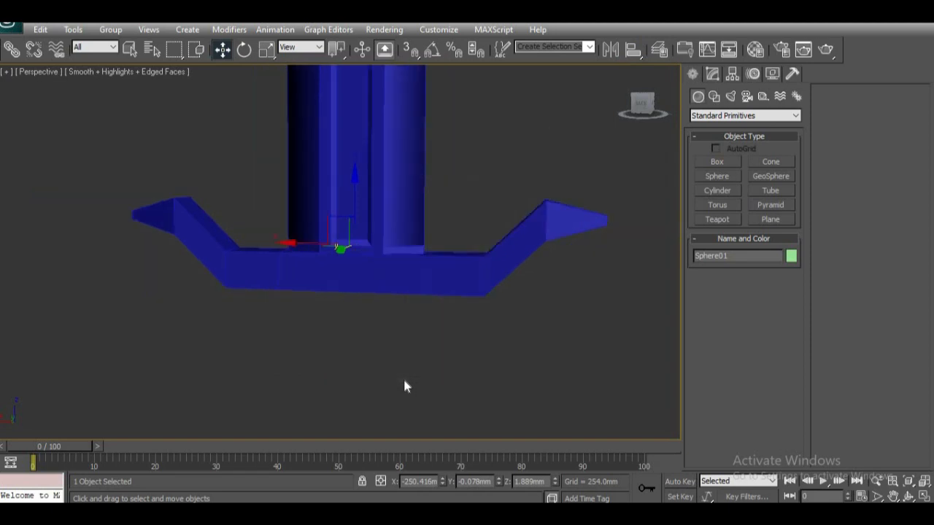
Step: Lower the centered sphere to the underside of the crosspiece in the front view, at about Z -228 mm
{"action": "key", "text": "f"}
{"action": "key", "text": "z"}
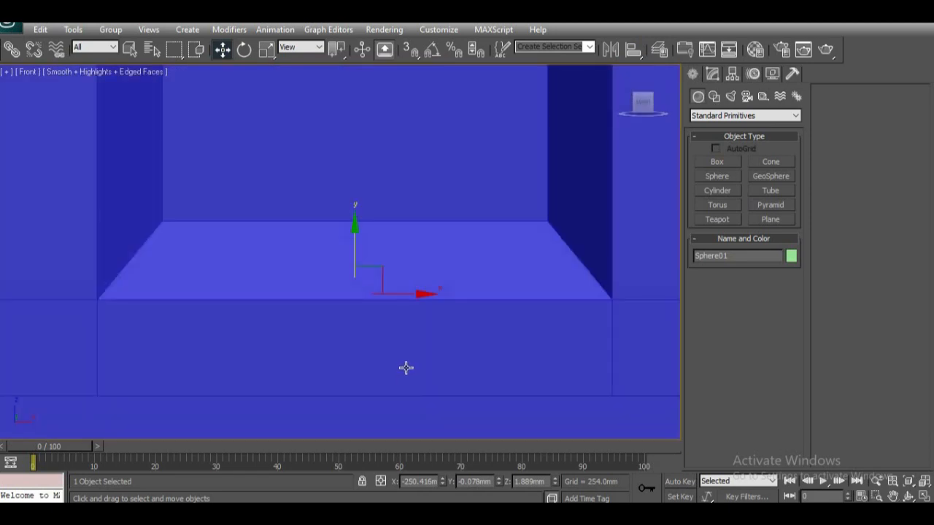
{"action": "key", "text": "F3"}
{"action": "scroll", "coordinate": [342, 194], "scroll_direction": "down", "scroll_amount": 6}
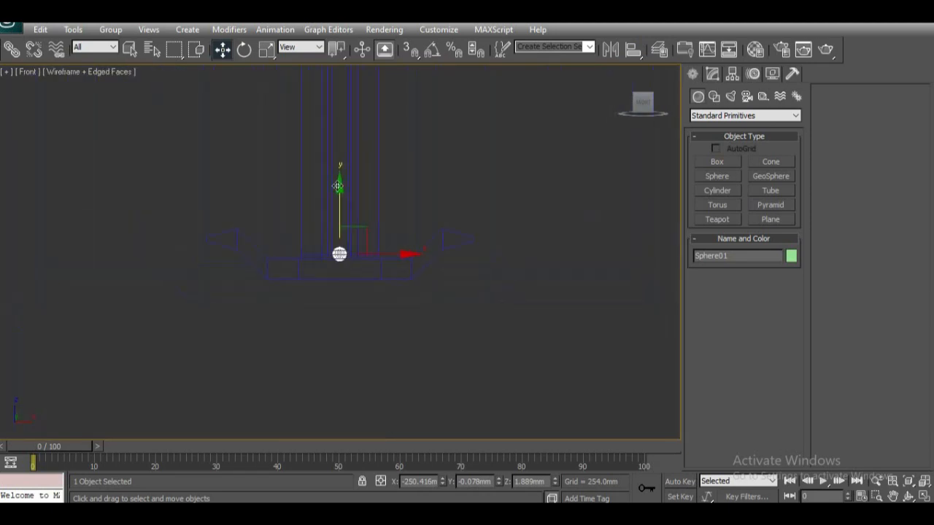
{"action": "left_click_drag", "start_coordinate": [342, 194], "coordinate": [343, 228]}
{"action": "key", "text": "z"}
{"action": "scroll", "coordinate": [427, 313], "scroll_direction": "down", "scroll_amount": 2}
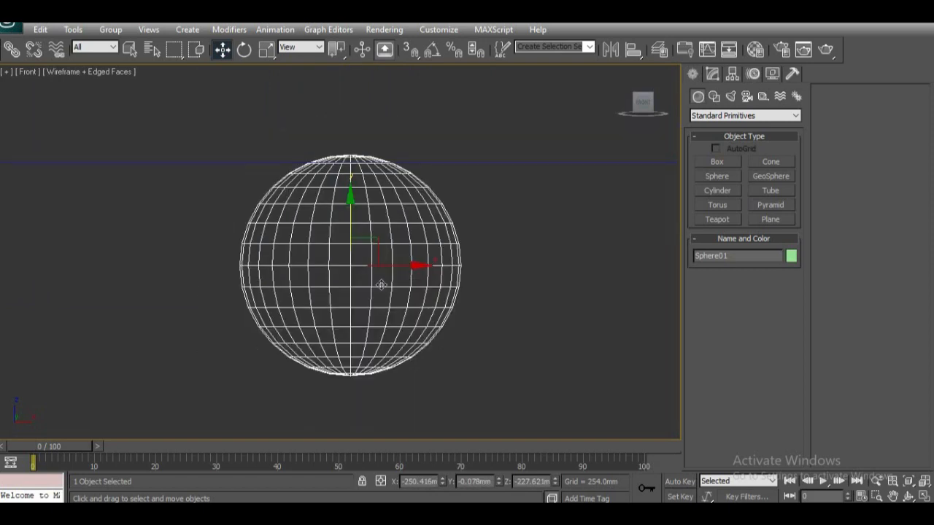
{"action": "scroll", "coordinate": [381, 285], "scroll_direction": "down", "scroll_amount": 2}
Step: Enlarge the sphere's radius to about 80.5 mm, judging it against the crosspiece's width from below
{"action": "key", "text": "F3"}
{"action": "key", "text": "p"}
{"action": "key", "text": "z"}
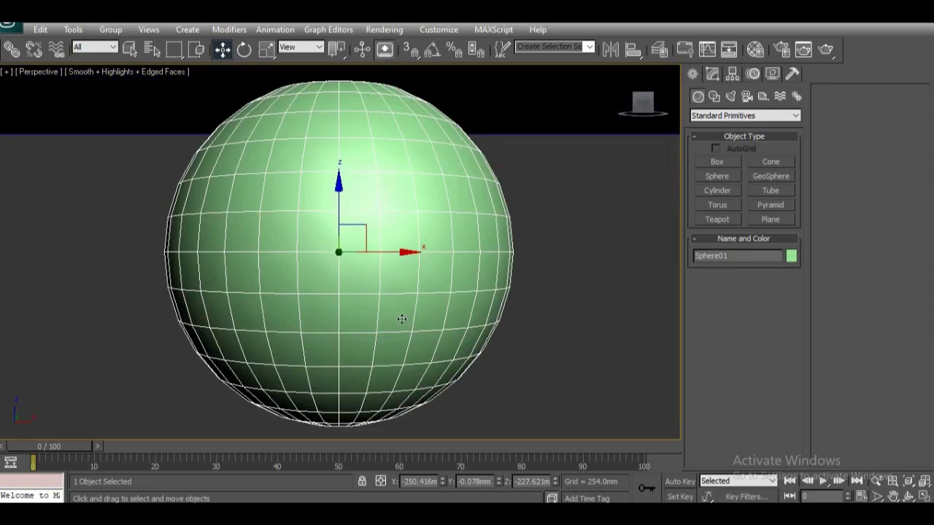
{"action": "middle_click_drag", "start_coordinate": [422, 292], "coordinate": [533, 313], "text": "alt"}
{"action": "scroll", "coordinate": [496, 299], "scroll_direction": "down", "scroll_amount": 3}
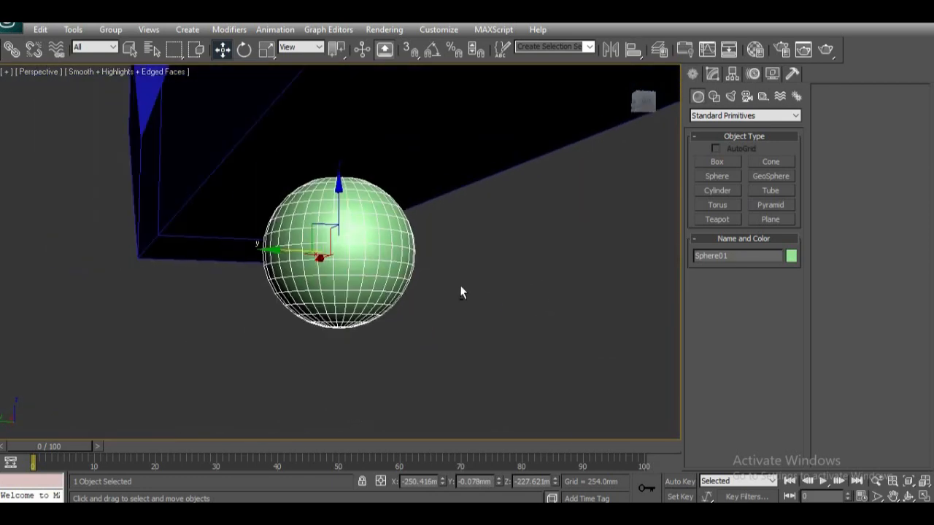
{"action": "middle_click_drag", "start_coordinate": [403, 299], "coordinate": [453, 162], "text": "alt"}
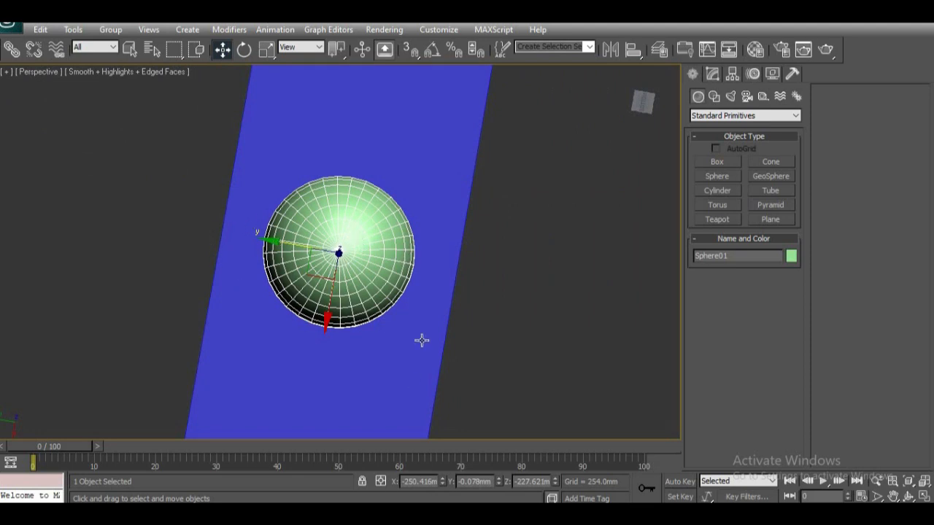
{"action": "left_click", "coordinate": [712, 74]}
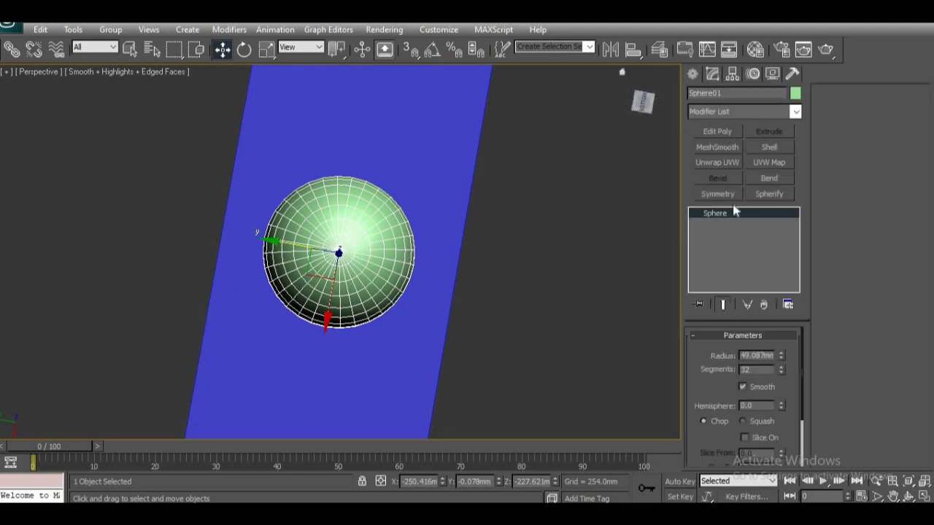
{"action": "left_click_drag", "start_coordinate": [781, 356], "coordinate": [784, 313]}
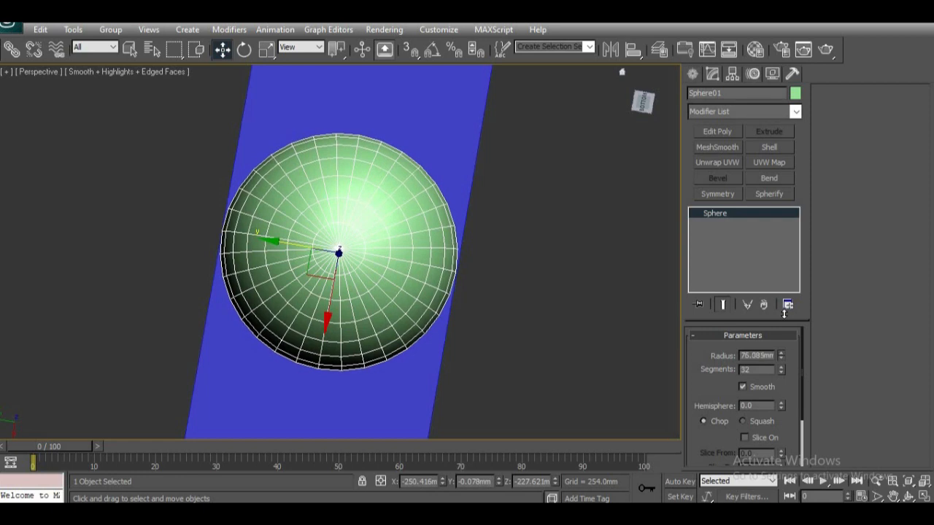
{"action": "left_click_drag", "start_coordinate": [784, 314], "coordinate": [784, 304]}
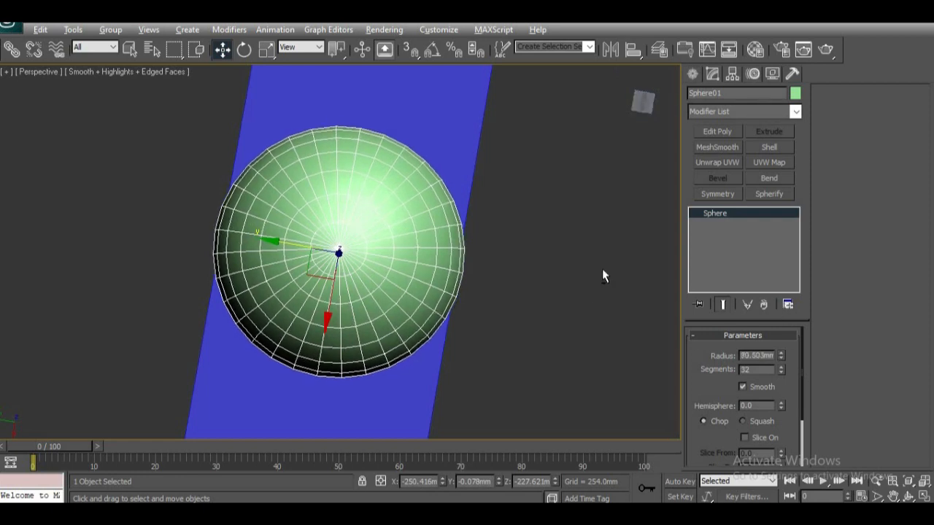
Step: Compare the sphere with the crosspiece's width in the bottom view and increase its radius to about 91 mm
{"action": "middle_click_drag", "start_coordinate": [565, 250], "coordinate": [443, 387], "text": "alt"}
{"action": "scroll", "coordinate": [442, 380], "scroll_direction": "down", "scroll_amount": 5}
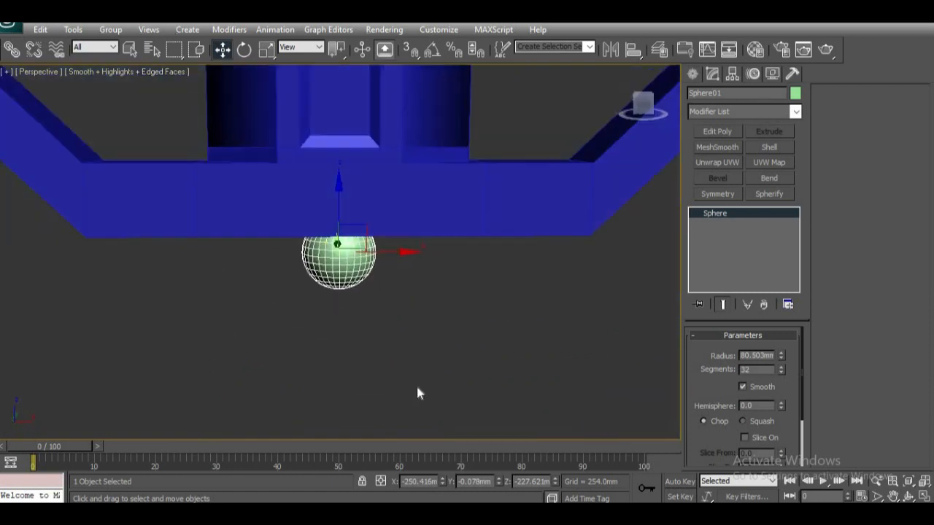
{"action": "middle_click_drag", "start_coordinate": [431, 391], "coordinate": [482, 256], "text": "alt"}
{"action": "scroll", "coordinate": [402, 369], "scroll_direction": "up", "scroll_amount": 3}
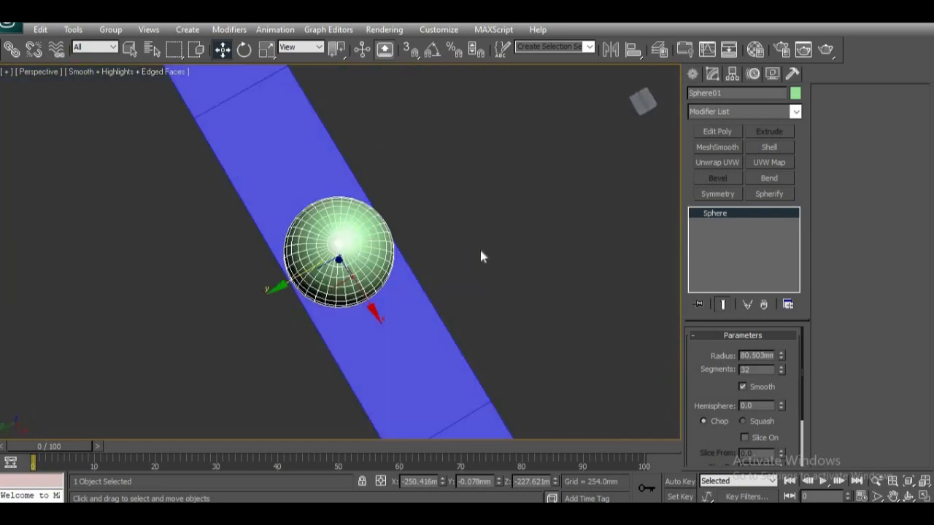
{"action": "key", "text": "v"}
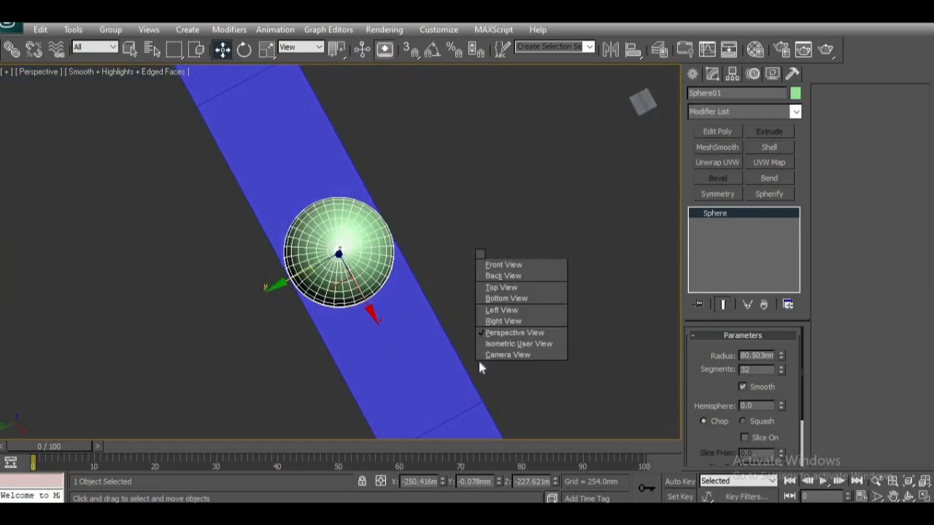
{"action": "left_click", "coordinate": [513, 298]}
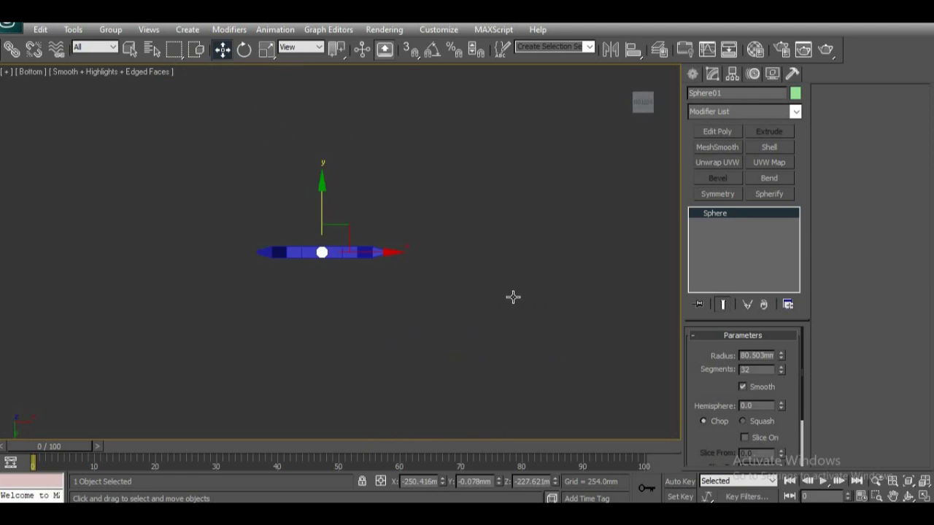
{"action": "key", "text": "z"}
{"action": "scroll", "coordinate": [440, 325], "scroll_direction": "down", "scroll_amount": 1}
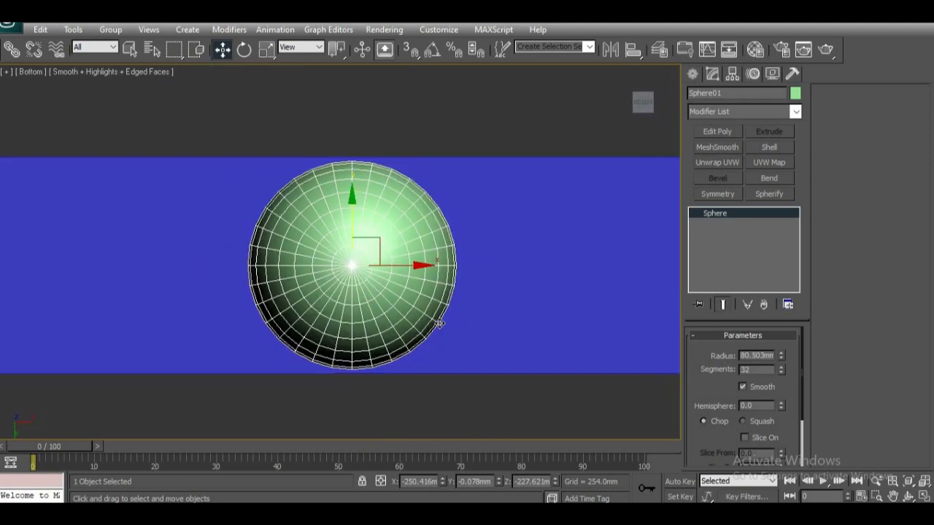
{"action": "scroll", "coordinate": [444, 329], "scroll_direction": "up", "scroll_amount": 1}
{"action": "left_click_drag", "start_coordinate": [781, 354], "coordinate": [780, 345]}
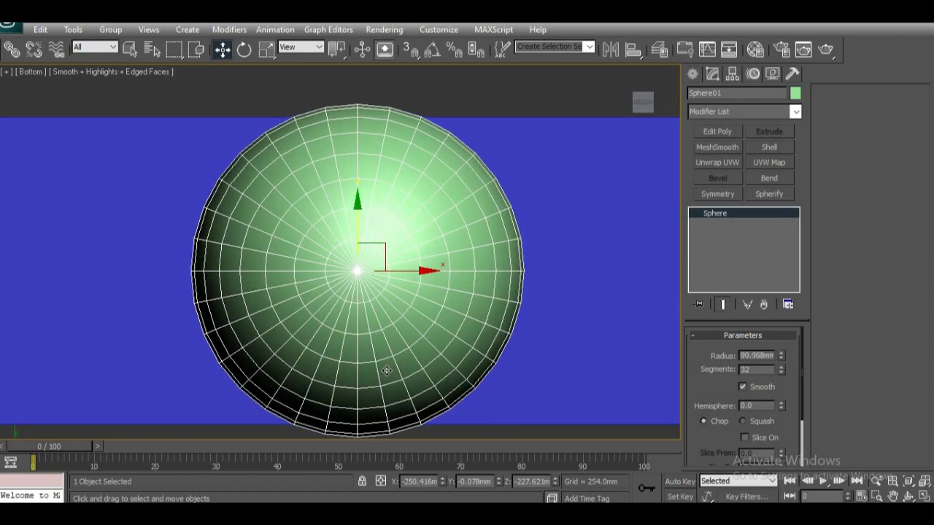
Step: Scale the sphere up uniformly to about 116 percent, judging it against the underside of the crosspiece
{"action": "key", "text": "f"}
{"action": "key", "text": "z"}
{"action": "middle_click_drag", "start_coordinate": [491, 319], "coordinate": [508, 322], "text": "alt"}
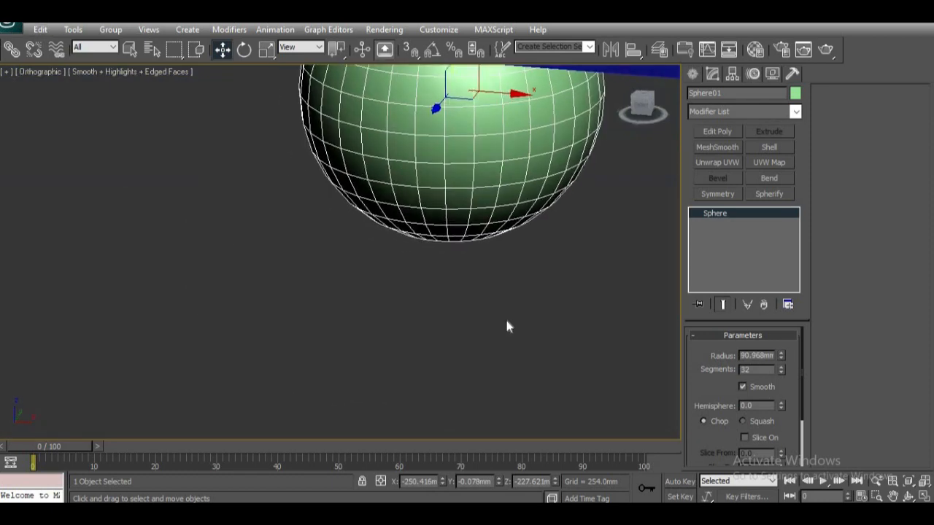
{"action": "scroll", "coordinate": [507, 322], "scroll_direction": "down", "scroll_amount": 4}
{"action": "key", "text": "p"}
{"action": "scroll", "coordinate": [505, 325], "scroll_direction": "up", "scroll_amount": 3}
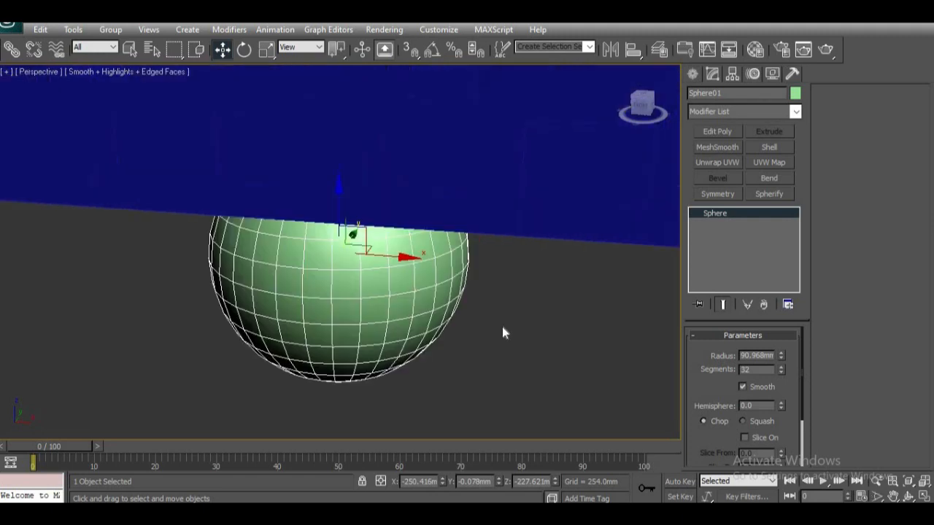
{"action": "middle_click_drag", "start_coordinate": [512, 290], "coordinate": [424, 313], "text": "alt"}
{"action": "scroll", "coordinate": [459, 312], "scroll_direction": "down", "scroll_amount": 3}
{"action": "key", "text": "r"}
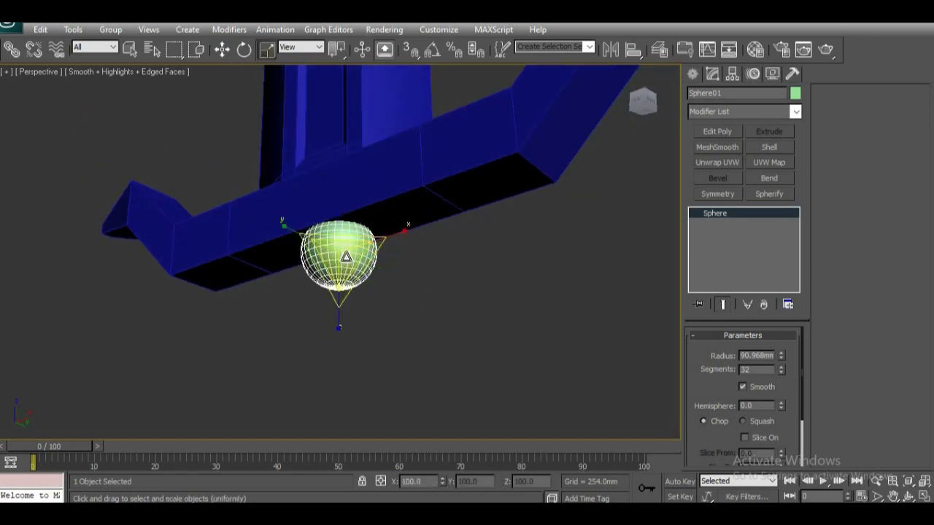
{"action": "left_click_drag", "start_coordinate": [347, 253], "coordinate": [353, 267]}
Step: Lower the enlarged sphere along the vertical axis to about Z -246 mm beneath the crosspiece
{"action": "middle_click_drag", "start_coordinate": [454, 329], "coordinate": [507, 365], "text": "alt"}
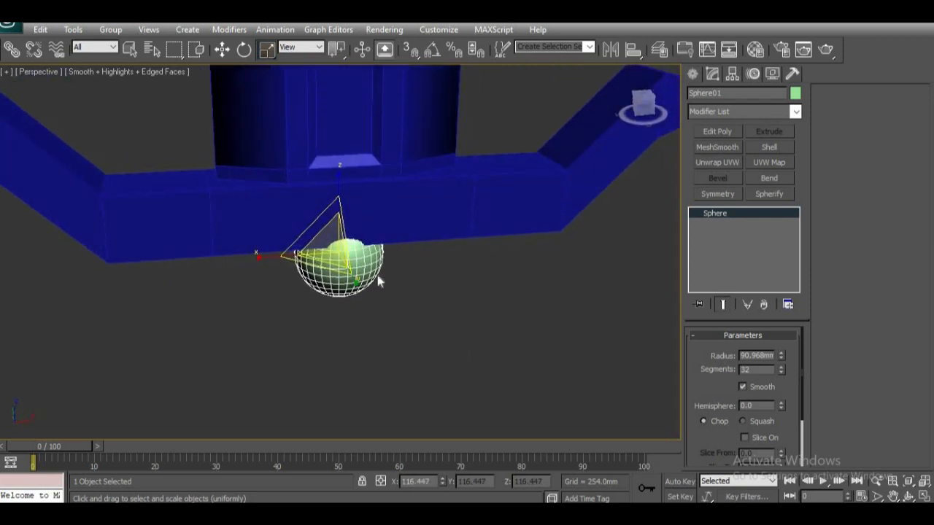
{"action": "key", "text": "w"}
{"action": "left_click_drag", "start_coordinate": [340, 192], "coordinate": [340, 199]}
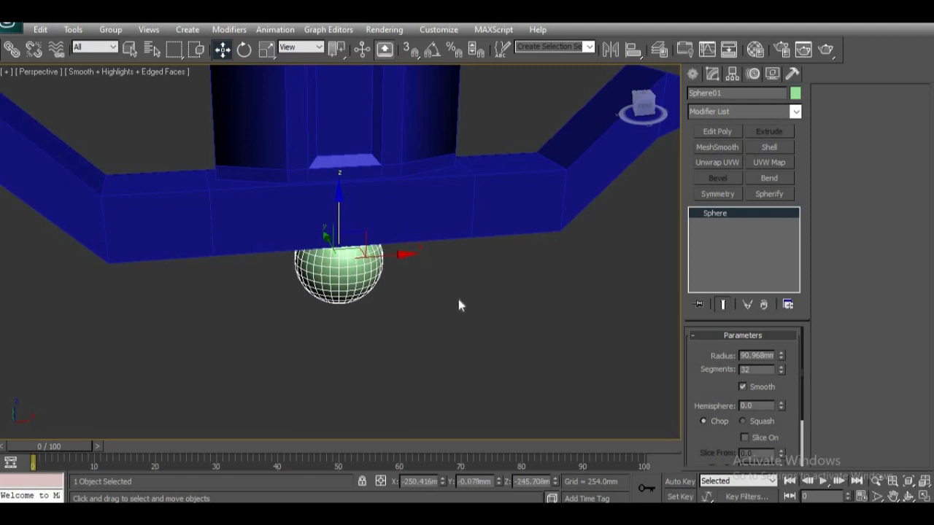
{"action": "middle_click_drag", "start_coordinate": [478, 294], "coordinate": [385, 307], "text": "alt"}
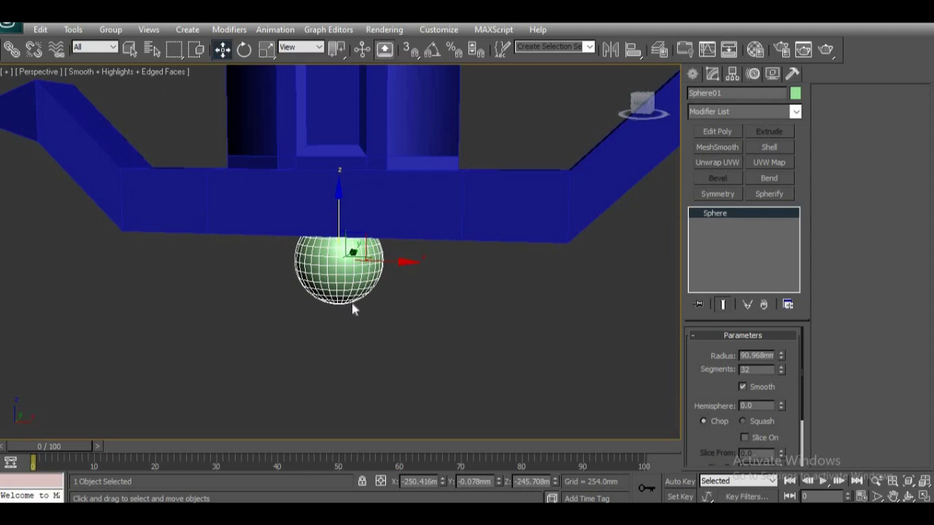
Step: Convert the sphere to an Editable Poly in the front view
{"action": "key", "text": "f"}
{"action": "key", "text": "z"}
{"action": "scroll", "coordinate": [351, 306], "scroll_direction": "down", "scroll_amount": 3}
{"action": "scroll", "coordinate": [349, 318], "scroll_direction": "up", "scroll_amount": 3}
{"action": "middle_click_drag", "start_coordinate": [349, 319], "coordinate": [363, 284]}
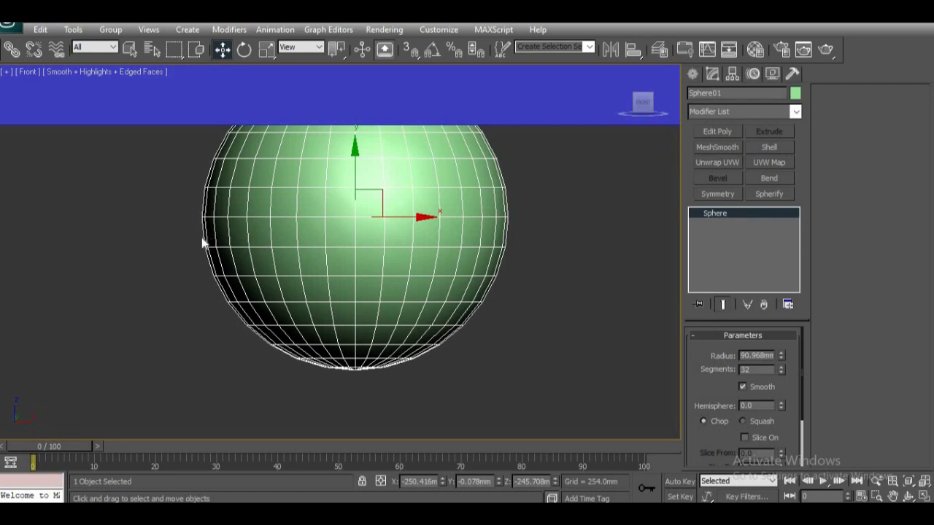
{"action": "right_click", "coordinate": [709, 215]}
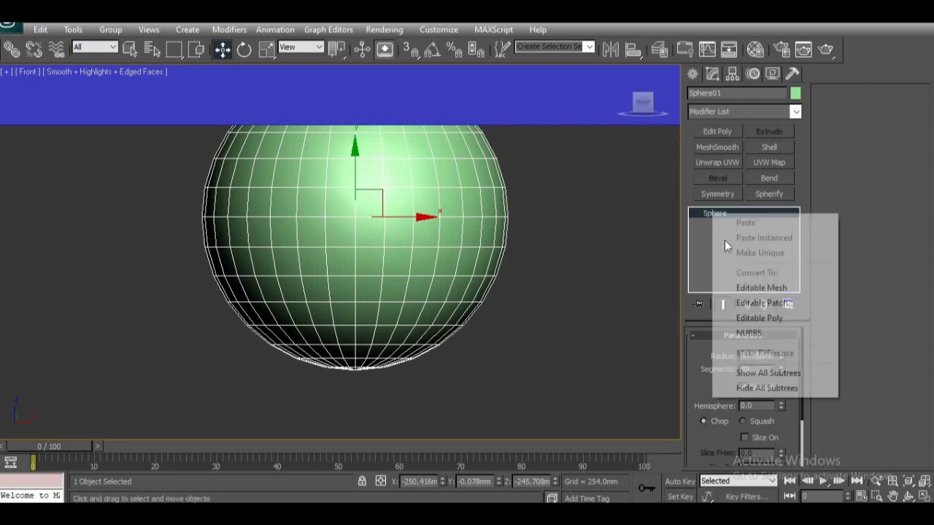
{"action": "left_click", "coordinate": [762, 320]}
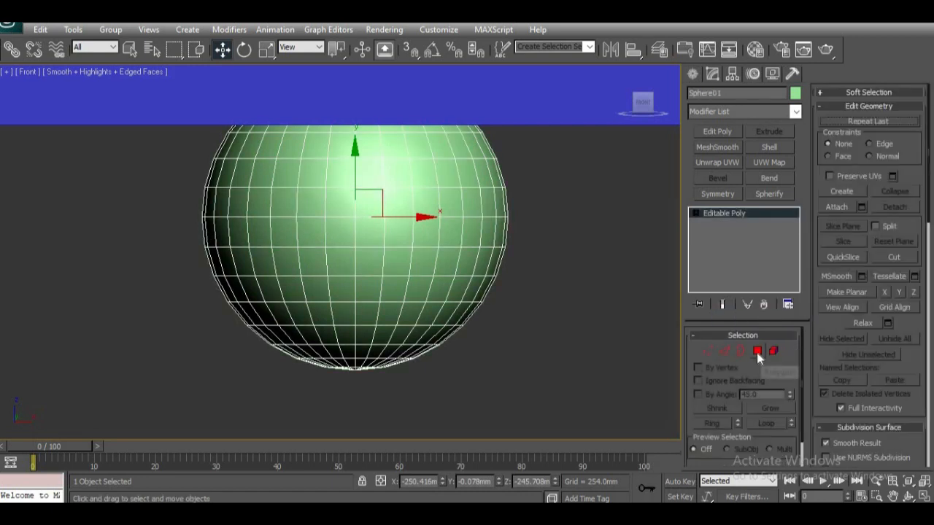
Step: Delete all polygons in the lower half of the sphere, leaving a dome under the crosspiece
{"action": "left_click", "coordinate": [757, 352]}
{"action": "left_click_drag", "start_coordinate": [590, 419], "coordinate": [103, 236]}
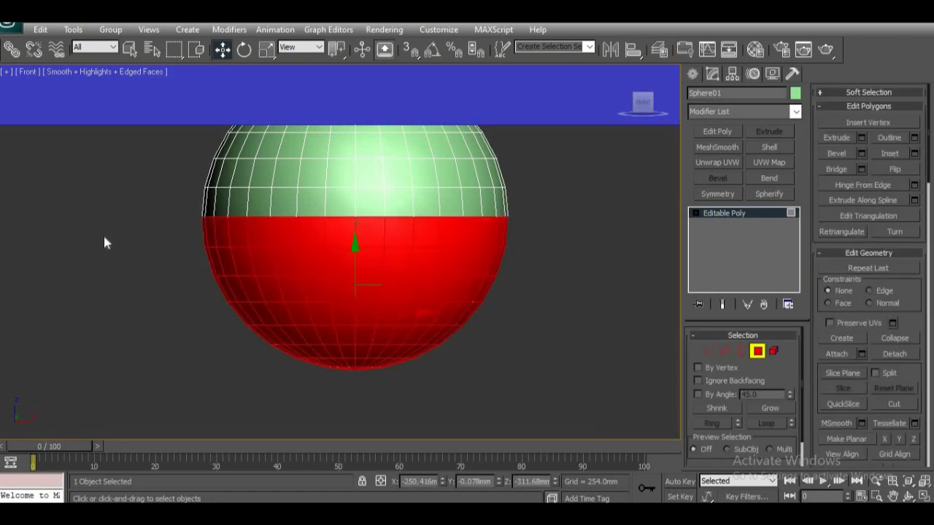
{"action": "key", "text": "Delete"}
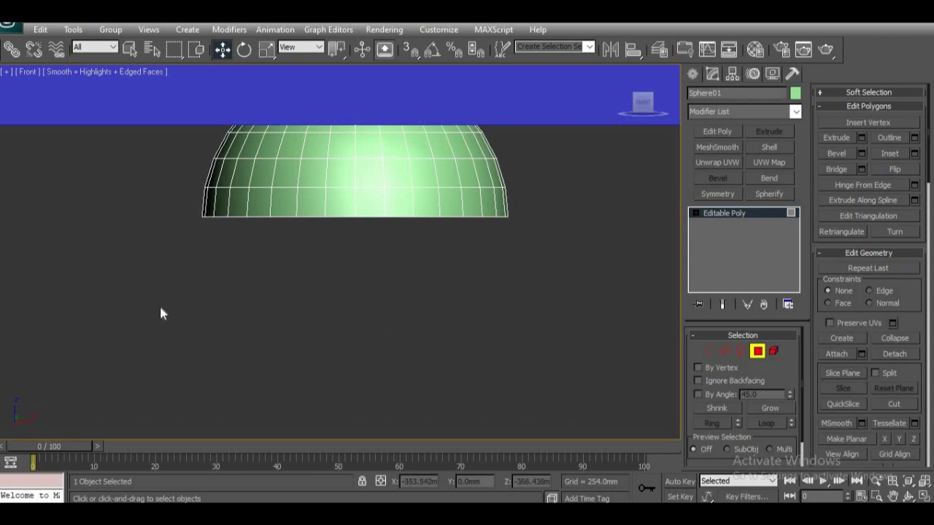
Step: Select the open border on the underside of the dome and cap it
{"action": "middle_click_drag", "start_coordinate": [473, 340], "coordinate": [486, 201], "text": "alt"}
{"action": "middle_click_drag", "start_coordinate": [434, 320], "coordinate": [289, 262], "text": "alt"}
{"action": "scroll", "coordinate": [439, 316], "scroll_direction": "down", "scroll_amount": 2}
{"action": "key", "text": "p"}
{"action": "key", "text": "z"}
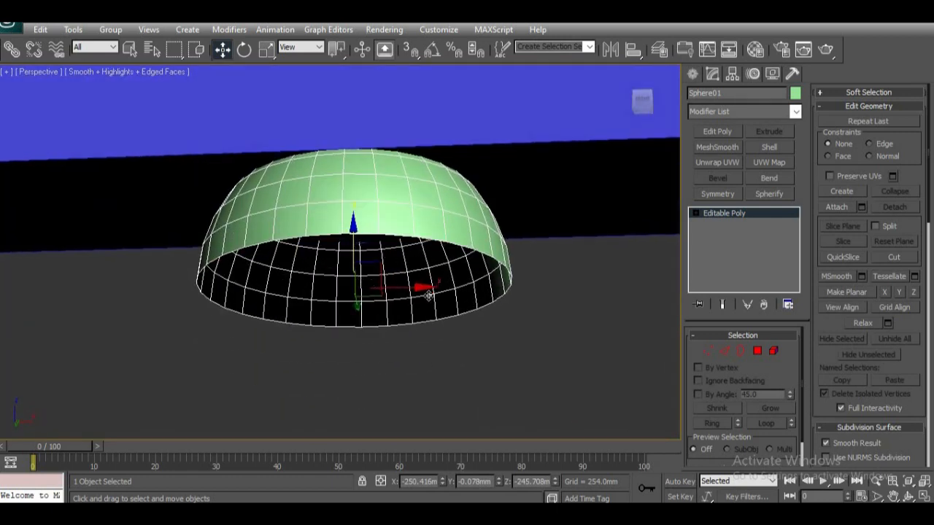
{"action": "middle_click_drag", "start_coordinate": [408, 341], "coordinate": [555, 321], "text": "alt"}
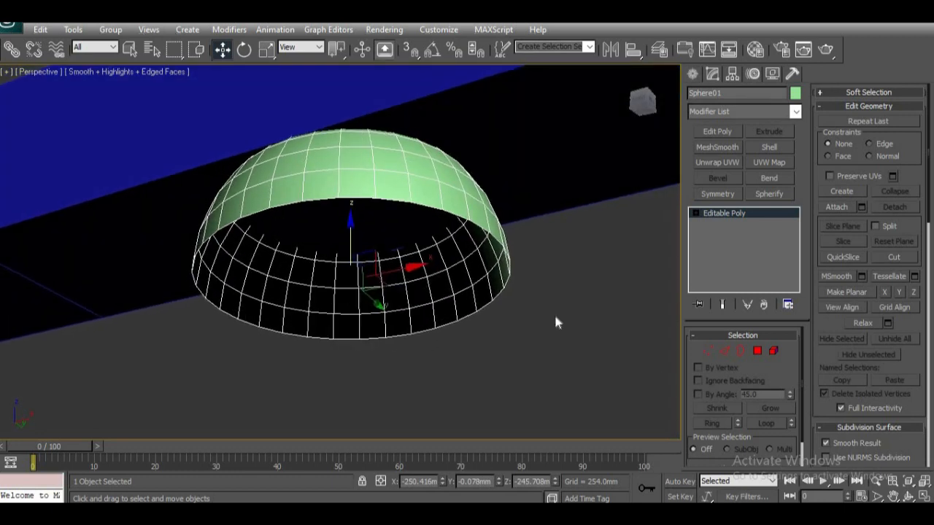
{"action": "left_click", "coordinate": [741, 353]}
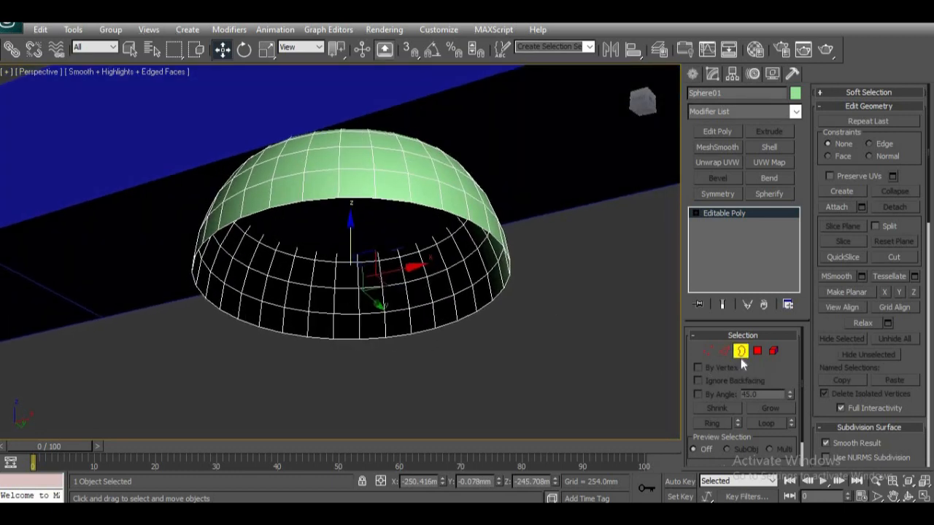
{"action": "left_click", "coordinate": [322, 200]}
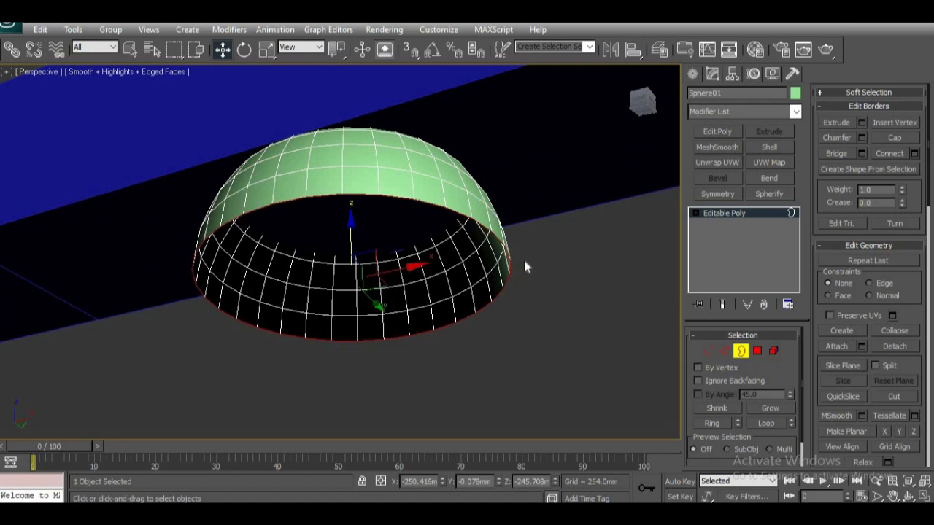
{"action": "middle_click_drag", "start_coordinate": [350, 267], "coordinate": [347, 281], "text": "alt"}
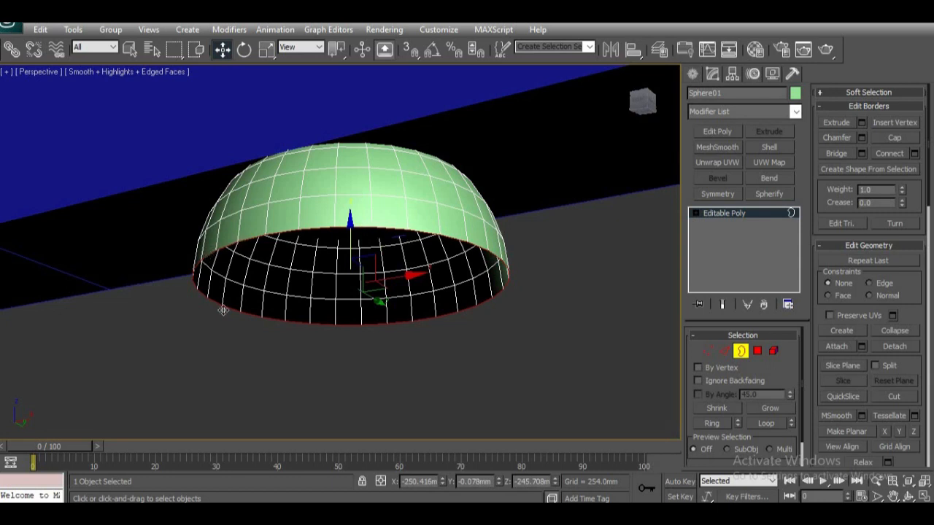
{"action": "middle_click_drag", "start_coordinate": [438, 319], "coordinate": [304, 232], "text": "alt"}
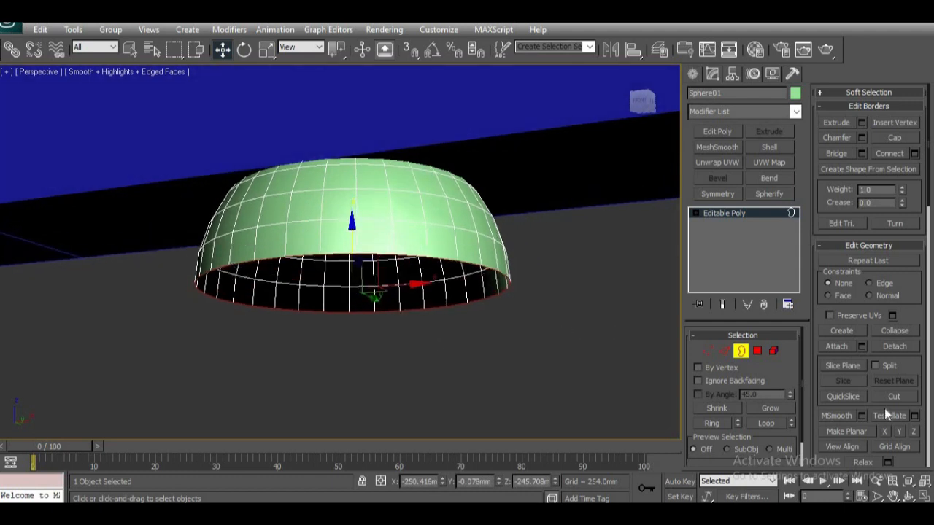
{"action": "left_click", "coordinate": [892, 136]}
{"action": "middle_click_drag", "start_coordinate": [484, 304], "coordinate": [198, 155], "text": "alt"}
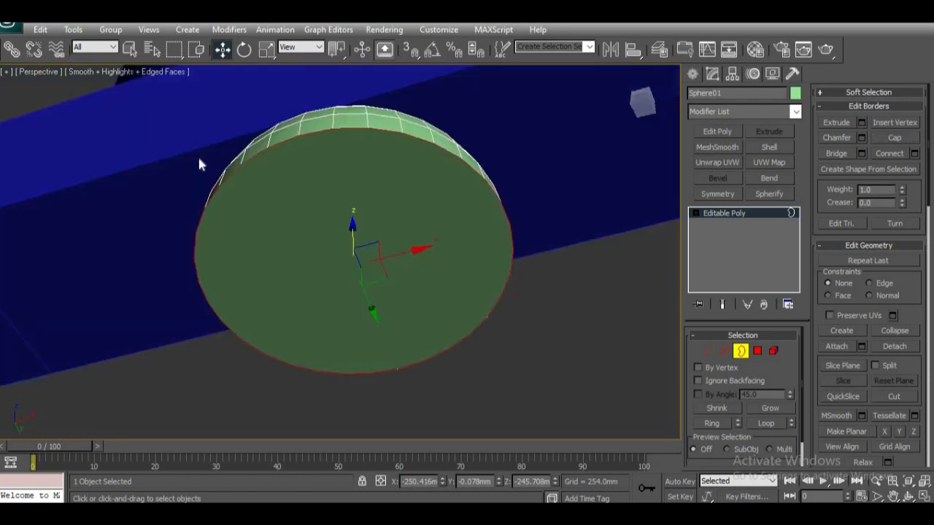
Step: Inset the circular cap polygon under the dome as a group by about 12.4 mm
{"action": "middle_click_drag", "start_coordinate": [305, 291], "coordinate": [464, 308], "text": "alt"}
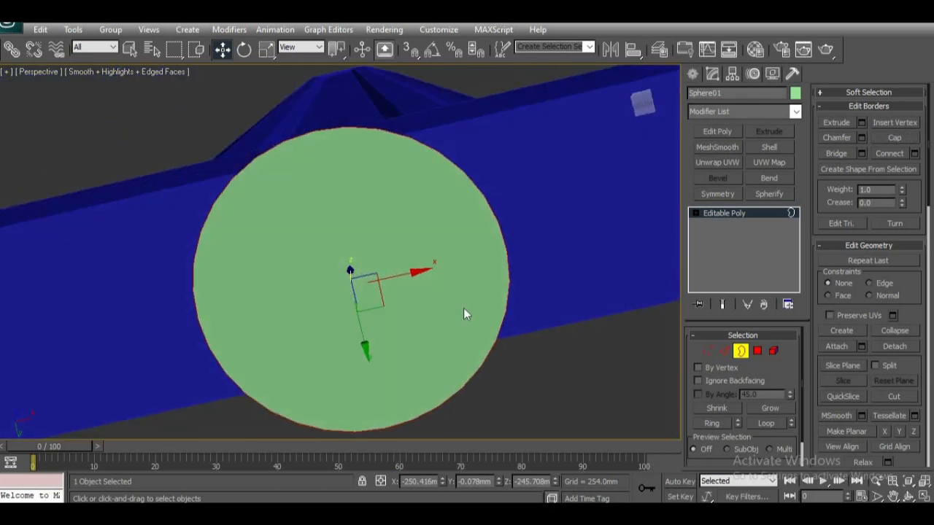
{"action": "left_click", "coordinate": [759, 351]}
{"action": "left_click", "coordinate": [469, 370]}
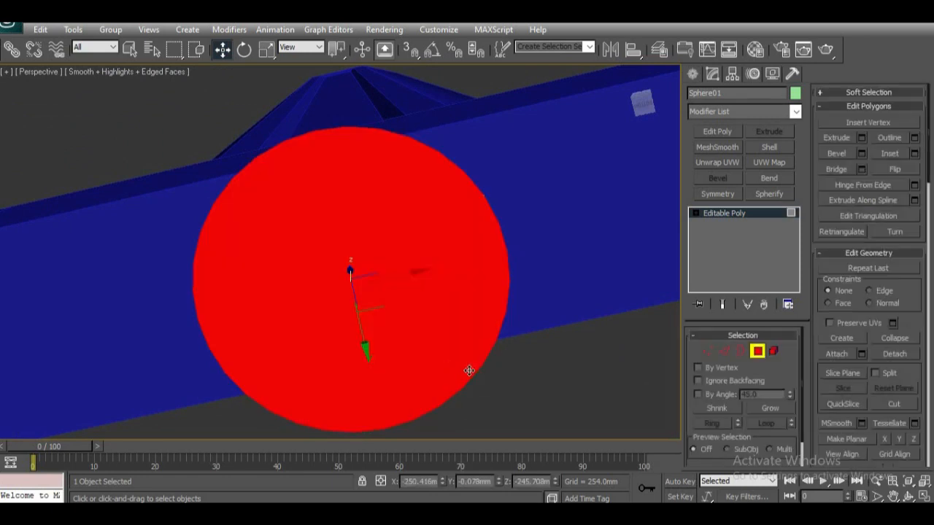
{"action": "left_click", "coordinate": [915, 154]}
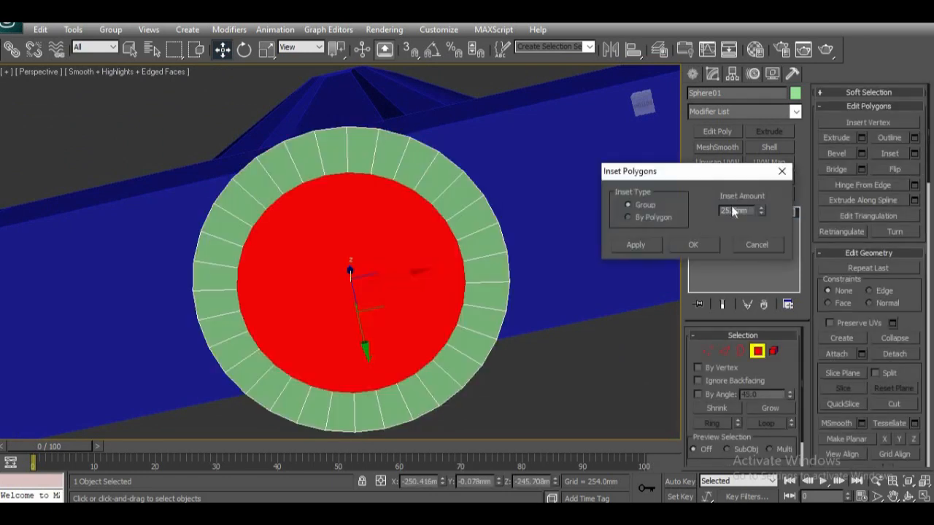
{"action": "left_click_drag", "start_coordinate": [761, 212], "coordinate": [755, 242]}
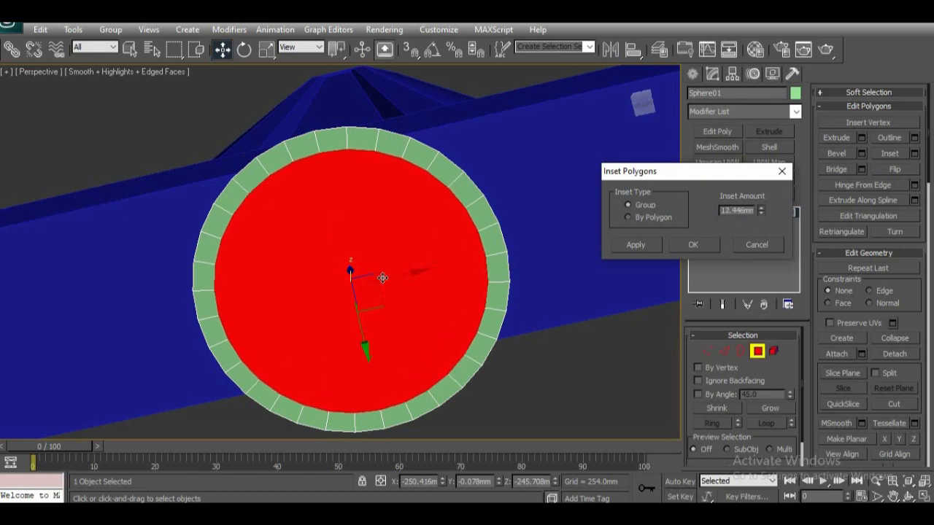
{"action": "middle_click_drag", "start_coordinate": [362, 297], "coordinate": [364, 323], "text": "alt"}
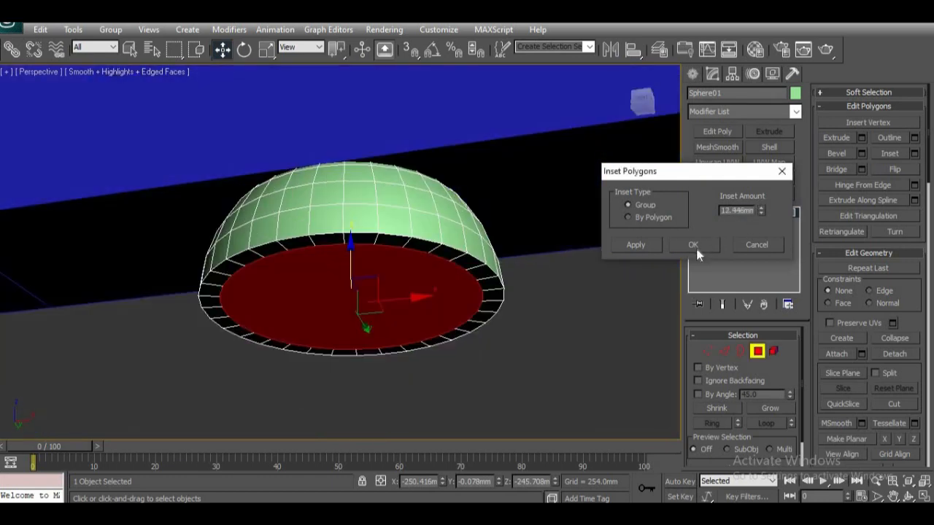
{"action": "key", "text": "Return"}
Step: Extrude the inset polygon downward as a group, with a height of about 810 mm, to form the grip
{"action": "left_click", "coordinate": [861, 139]}
{"action": "middle_click_drag", "start_coordinate": [366, 283], "coordinate": [374, 139]}
{"action": "scroll", "coordinate": [357, 214], "scroll_direction": "down", "scroll_amount": 6}
{"action": "middle_click_drag", "start_coordinate": [388, 267], "coordinate": [379, 289], "text": "alt"}
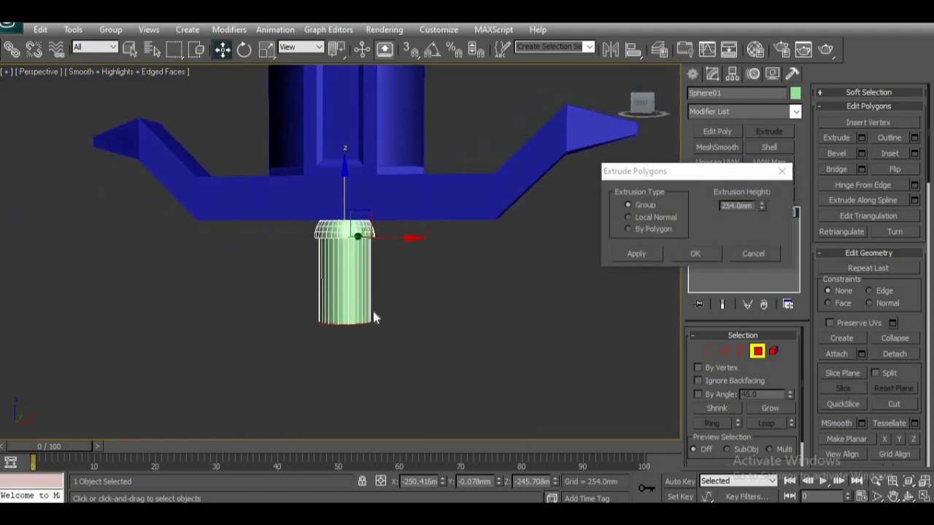
{"action": "scroll", "coordinate": [360, 329], "scroll_direction": "up", "scroll_amount": 5}
{"action": "middle_click_drag", "start_coordinate": [360, 329], "coordinate": [363, 278]}
{"action": "scroll", "coordinate": [358, 289], "scroll_direction": "down", "scroll_amount": 5}
{"action": "mouse_move", "coordinate": [399, 312]}
{"action": "middle_mouse_down", "text": "alt"}
{"action": "mouse_move", "coordinate": [416, 319]}
{"action": "mouse_move", "coordinate": [404, 321]}
{"action": "mouse_move", "coordinate": [396, 210]}
{"action": "mouse_move", "coordinate": [404, 252]}
{"action": "mouse_move", "coordinate": [394, 305]}
{"action": "middle_mouse_up", "text": "alt"}
{"action": "left_click_drag", "start_coordinate": [763, 205], "coordinate": [766, 51]}
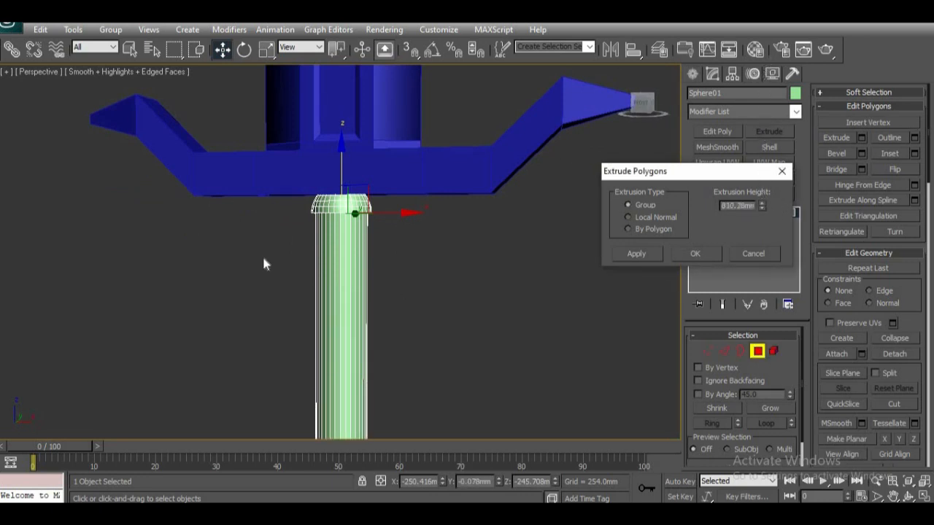
Step: Increase the grip's extrusion height to about 1117.7 mm, judging it against the whole sword, and apply it
{"action": "scroll", "coordinate": [368, 326], "scroll_direction": "down", "scroll_amount": 5}
{"action": "scroll", "coordinate": [368, 326], "scroll_direction": "up", "scroll_amount": 2}
{"action": "left_click_drag", "start_coordinate": [763, 193], "coordinate": [762, 188]}
{"action": "scroll", "coordinate": [350, 307], "scroll_direction": "down", "scroll_amount": 4}
{"action": "middle_click_drag", "start_coordinate": [350, 307], "coordinate": [388, 353], "text": "alt"}
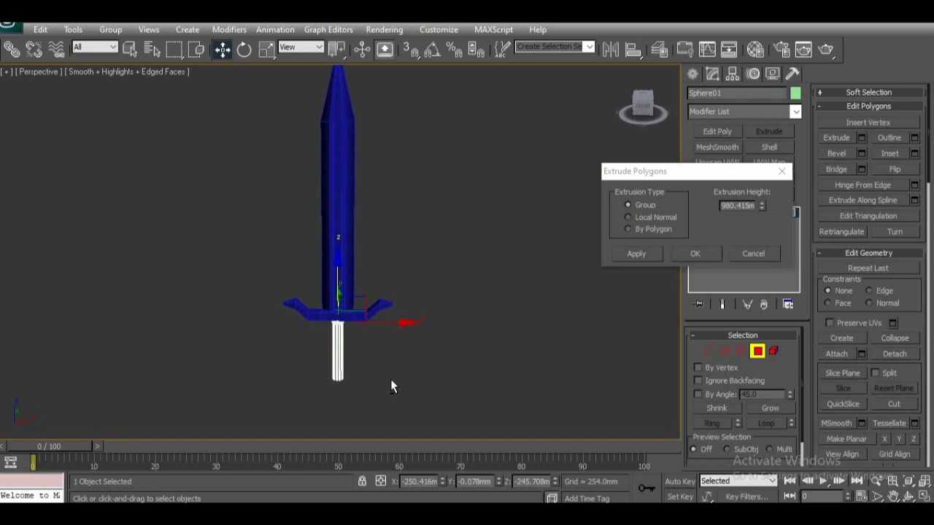
{"action": "middle_click_drag", "start_coordinate": [388, 387], "coordinate": [420, 350], "text": "alt"}
{"action": "left_click_drag", "start_coordinate": [761, 202], "coordinate": [761, 198]}
{"action": "scroll", "coordinate": [366, 388], "scroll_direction": "up", "scroll_amount": 4}
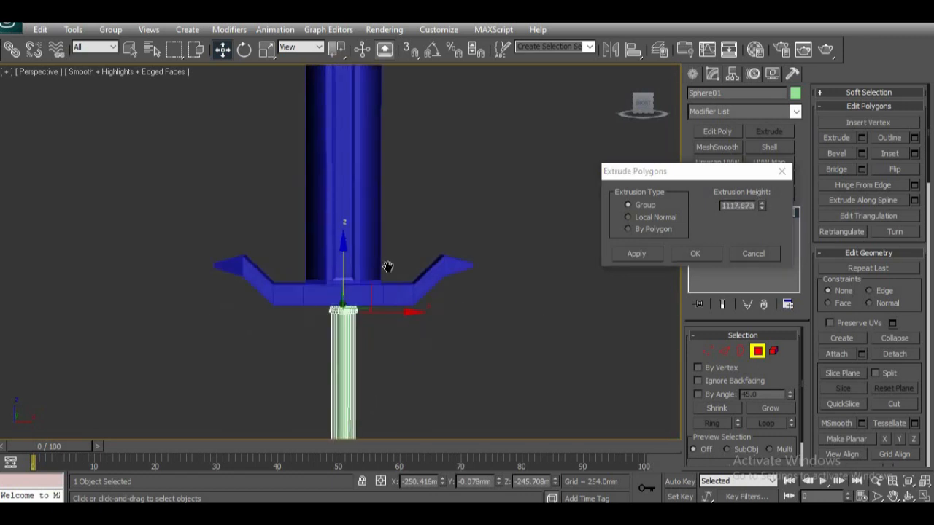
{"action": "scroll", "coordinate": [406, 376], "scroll_direction": "down", "scroll_amount": 5}
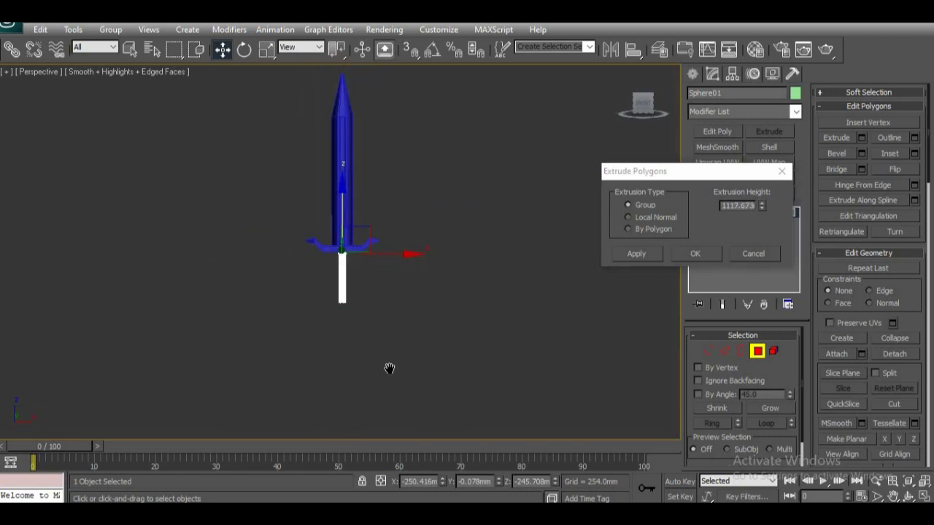
{"action": "scroll", "coordinate": [410, 354], "scroll_direction": "up", "scroll_amount": 6}
{"action": "middle_click_drag", "start_coordinate": [411, 355], "coordinate": [410, 195]}
{"action": "middle_click_drag", "start_coordinate": [290, 395], "coordinate": [297, 332]}
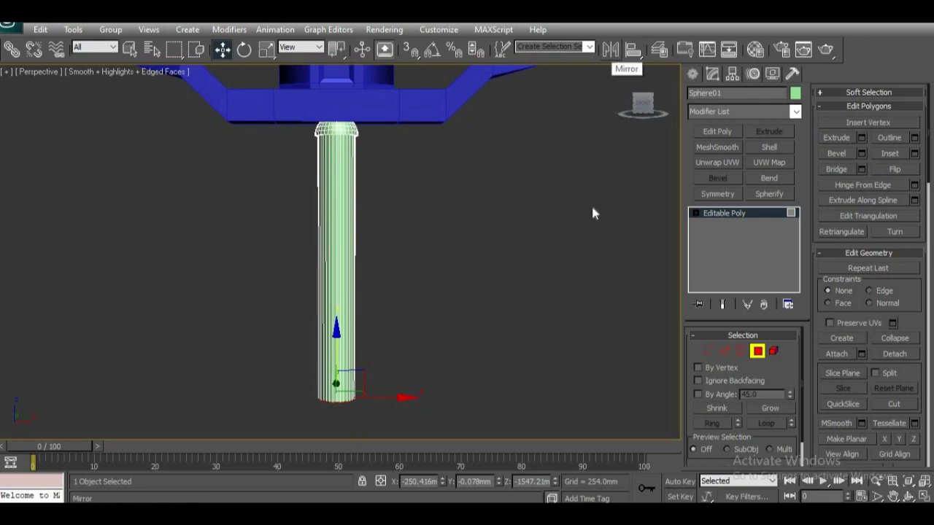
Step: Leave polygon editing and mirror the handle across the Z axis with No Clone so its dome faces down
{"action": "left_click", "coordinate": [748, 352]}
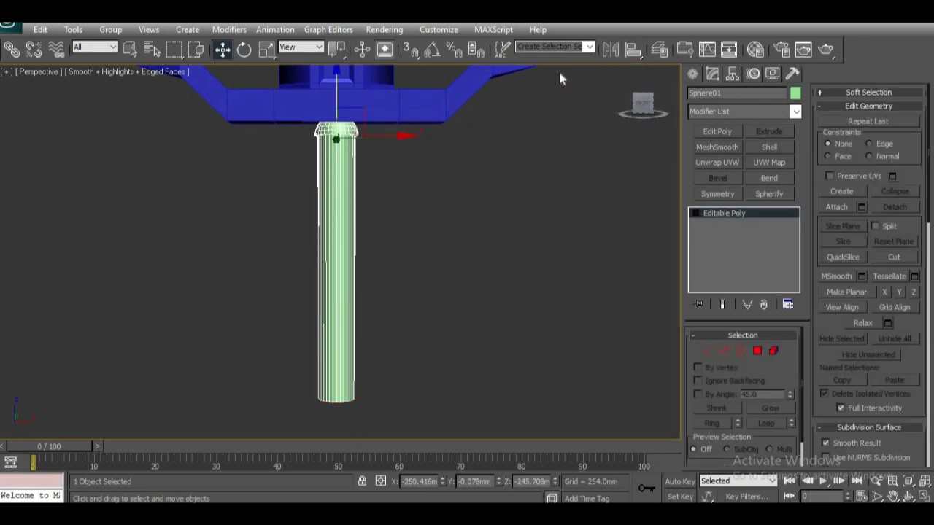
{"action": "left_click", "coordinate": [609, 50]}
{"action": "left_click_drag", "start_coordinate": [452, 149], "coordinate": [582, 130]}
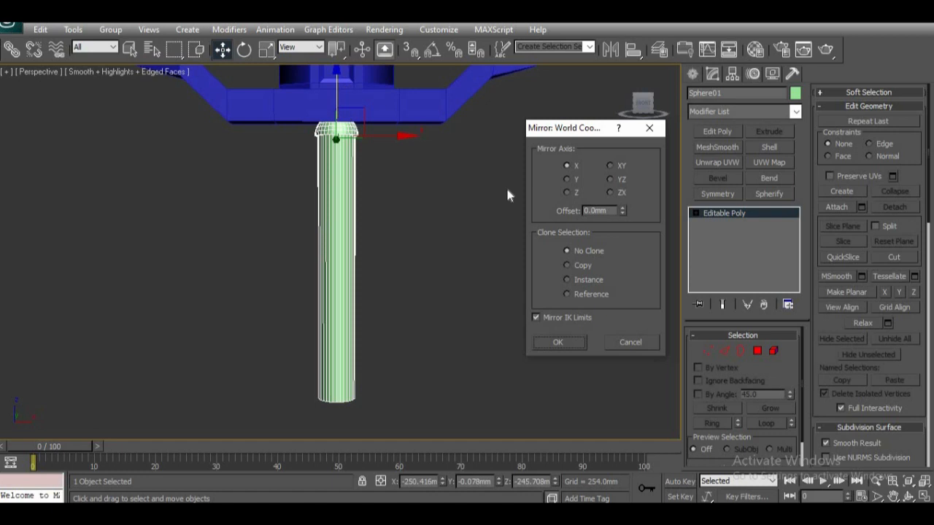
{"action": "left_click", "coordinate": [566, 180]}
{"action": "left_click", "coordinate": [568, 194]}
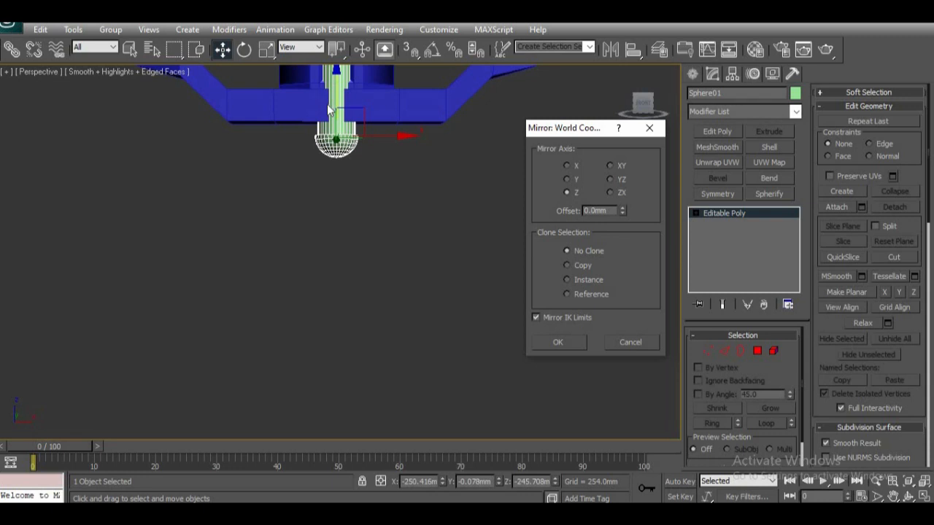
{"action": "left_click", "coordinate": [567, 266]}
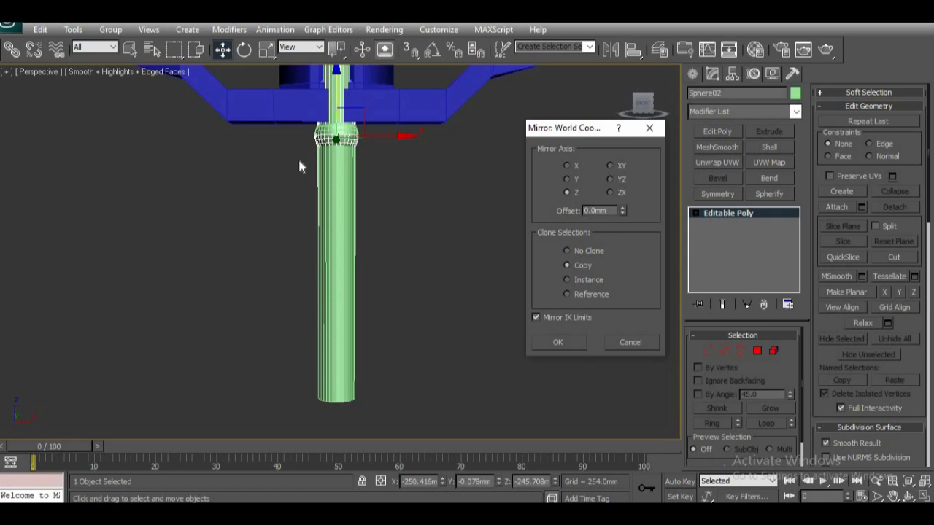
{"action": "left_click", "coordinate": [567, 279]}
{"action": "left_click", "coordinate": [567, 251]}
{"action": "left_click", "coordinate": [569, 344]}
Step: Move the mirrored handle down beneath the crosspiece to about Z -1490 mm and inspect the joint in the front view
{"action": "left_click_drag", "start_coordinate": [326, 126], "coordinate": [305, 324]}
{"action": "key", "text": "f"}
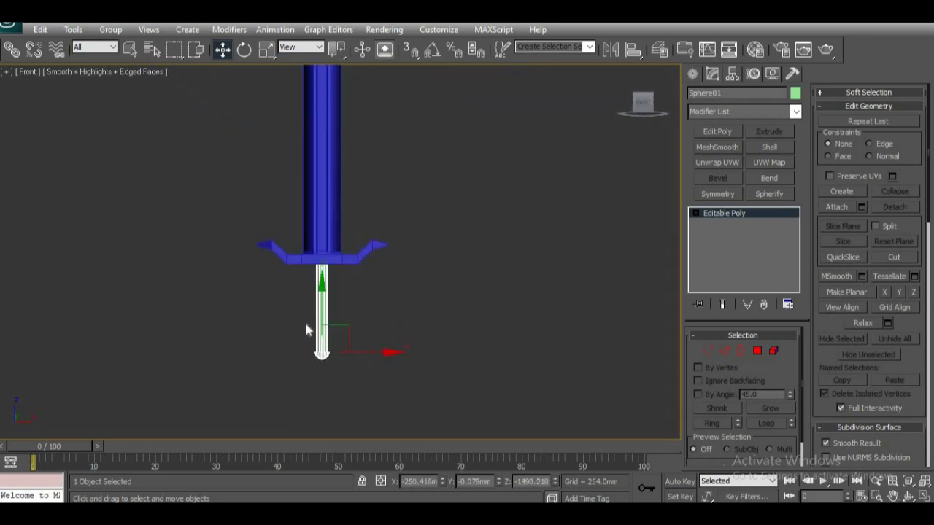
{"action": "scroll", "coordinate": [306, 326], "scroll_direction": "up", "scroll_amount": 5}
{"action": "scroll", "coordinate": [342, 221], "scroll_direction": "up", "scroll_amount": 5}
{"action": "middle_click_drag", "start_coordinate": [362, 214], "coordinate": [350, 416]}
{"action": "scroll", "coordinate": [314, 257], "scroll_direction": "up", "scroll_amount": 5}
{"action": "middle_click_drag", "start_coordinate": [319, 228], "coordinate": [316, 292]}
{"action": "left_click_drag", "start_coordinate": [317, 270], "coordinate": [313, 294]}
{"action": "scroll", "coordinate": [340, 365], "scroll_direction": "down", "scroll_amount": 8}
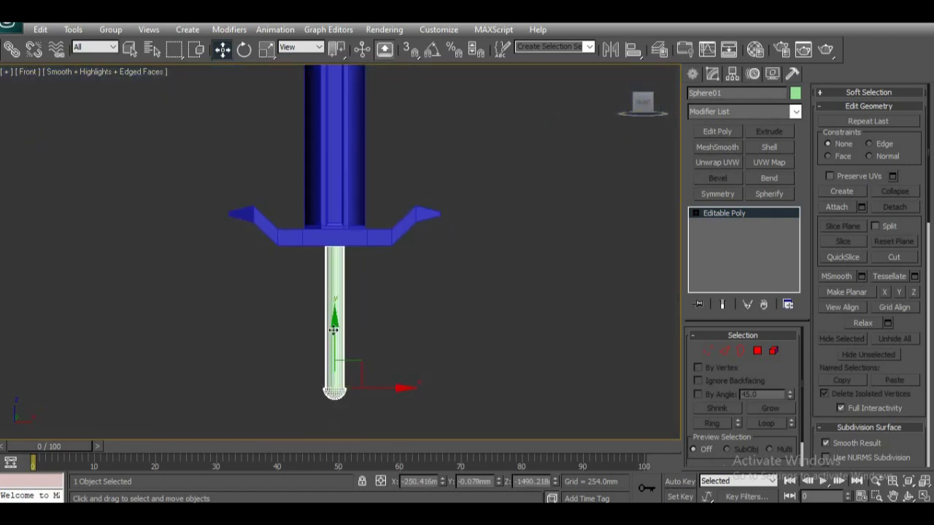
Step: Raise the handle to about Z -1483 mm so its upper end meets the underside of the crossguard
{"action": "left_click_drag", "start_coordinate": [333, 331], "coordinate": [336, 324]}
{"action": "scroll", "coordinate": [338, 323], "scroll_direction": "up", "scroll_amount": 12}
{"action": "middle_click_drag", "start_coordinate": [342, 309], "coordinate": [341, 339]}
{"action": "left_click_drag", "start_coordinate": [290, 252], "coordinate": [288, 286]}
{"action": "key", "text": "p"}
{"action": "key", "text": "f"}
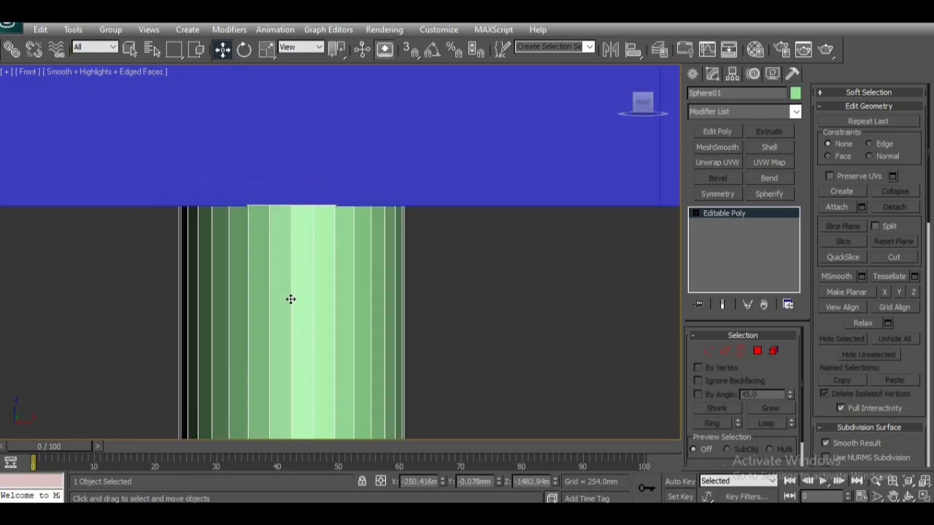
Step: Examine the joint between the handle's upper end and the crossguard up close from several angles
{"action": "key", "text": "z"}
{"action": "middle_click_drag", "start_coordinate": [281, 280], "coordinate": [302, 287], "text": "alt"}
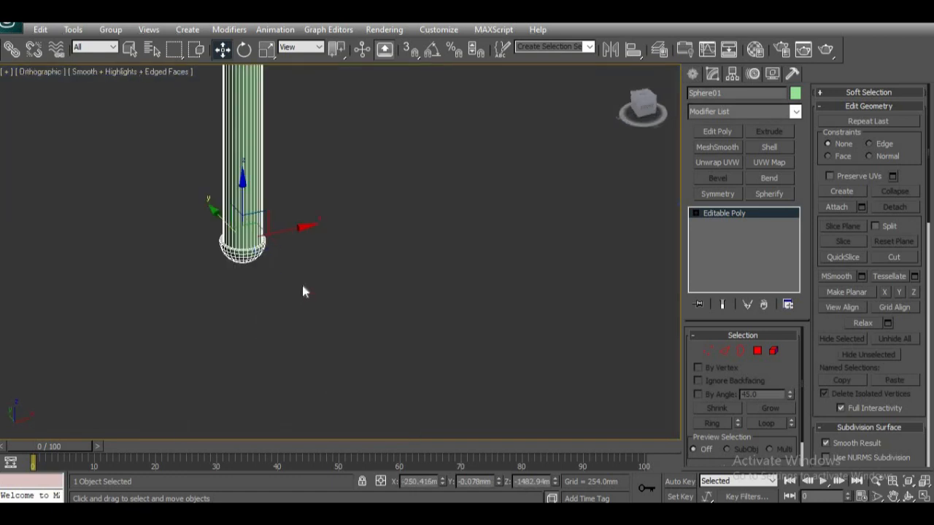
{"action": "key", "text": "z"}
{"action": "middle_click_drag", "start_coordinate": [361, 287], "coordinate": [352, 201], "text": "alt"}
{"action": "middle_click_drag", "start_coordinate": [352, 201], "coordinate": [367, 298]}
{"action": "scroll", "coordinate": [369, 299], "scroll_direction": "up", "scroll_amount": 6}
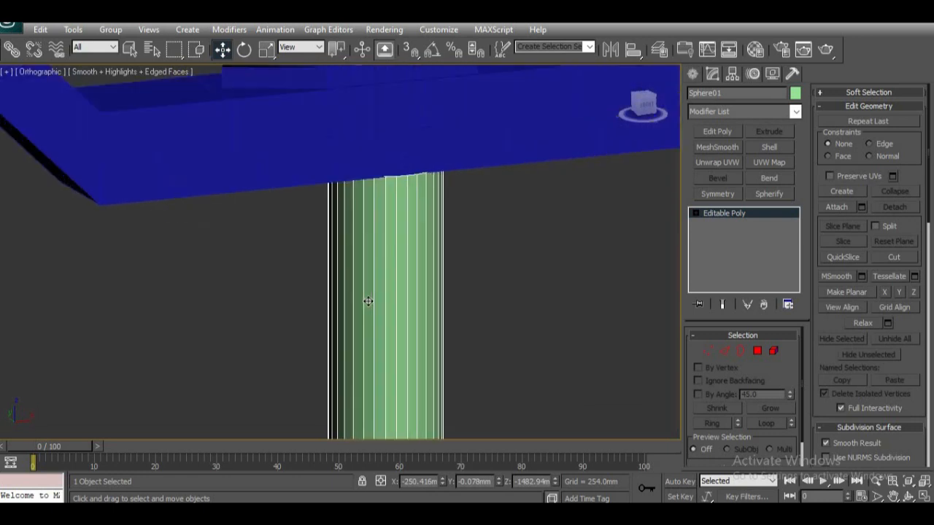
{"action": "middle_click_drag", "start_coordinate": [407, 268], "coordinate": [313, 162], "text": "alt"}
{"action": "middle_click_drag", "start_coordinate": [333, 307], "coordinate": [367, 487]}
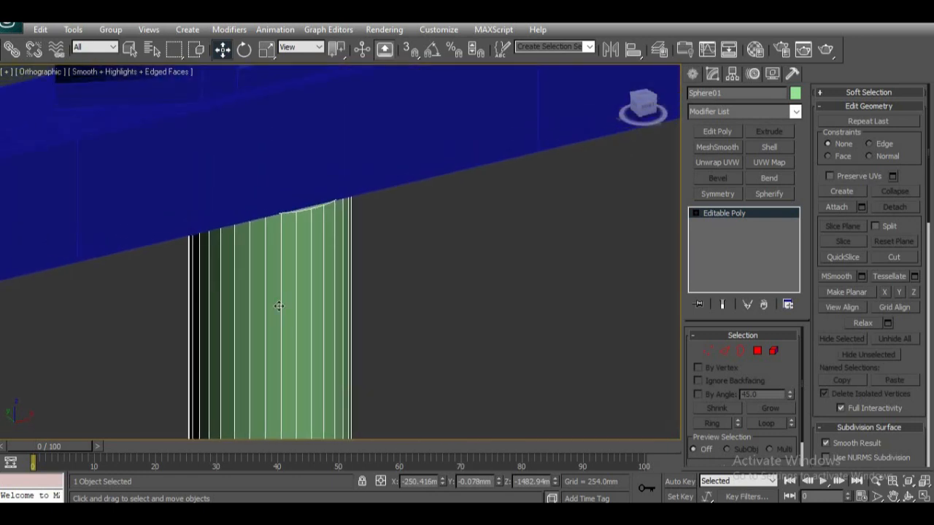
{"action": "scroll", "coordinate": [279, 306], "scroll_direction": "up", "scroll_amount": 4}
{"action": "middle_click_drag", "start_coordinate": [263, 188], "coordinate": [289, 256]}
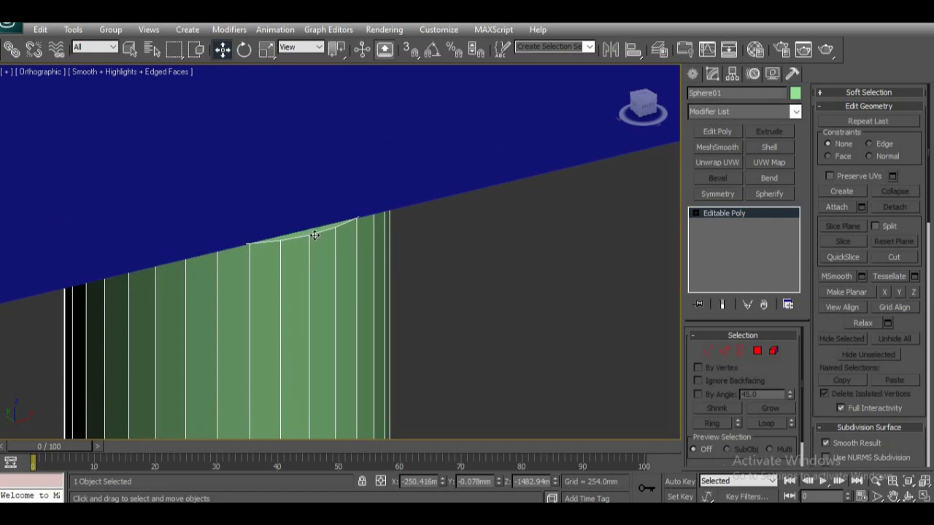
{"action": "scroll", "coordinate": [309, 288], "scroll_direction": "down", "scroll_amount": 8}
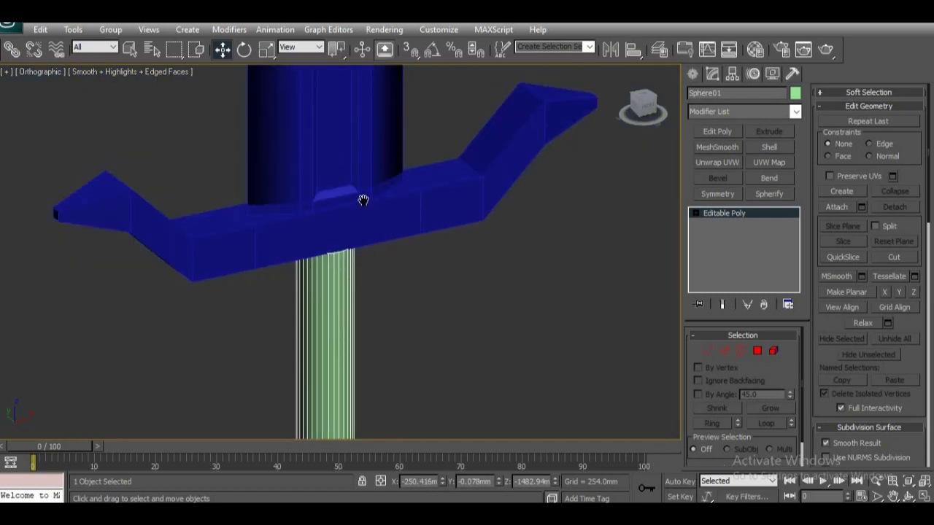
{"action": "scroll", "coordinate": [356, 262], "scroll_direction": "down", "scroll_amount": 5}
Step: Scale the handle down uniformly to about 113.2 percent and raise it against the crossguard to about Z -1437.8 mm
{"action": "key", "text": "r"}
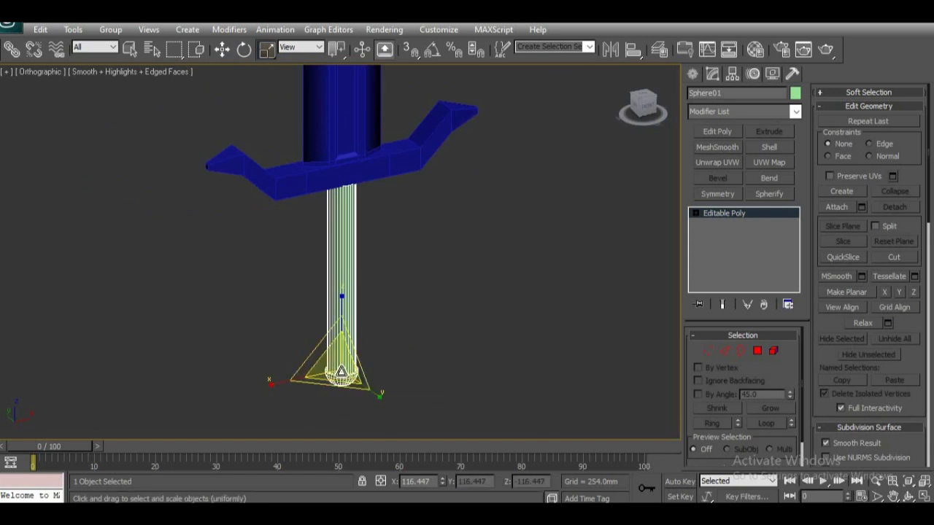
{"action": "left_click_drag", "start_coordinate": [342, 372], "coordinate": [341, 375]}
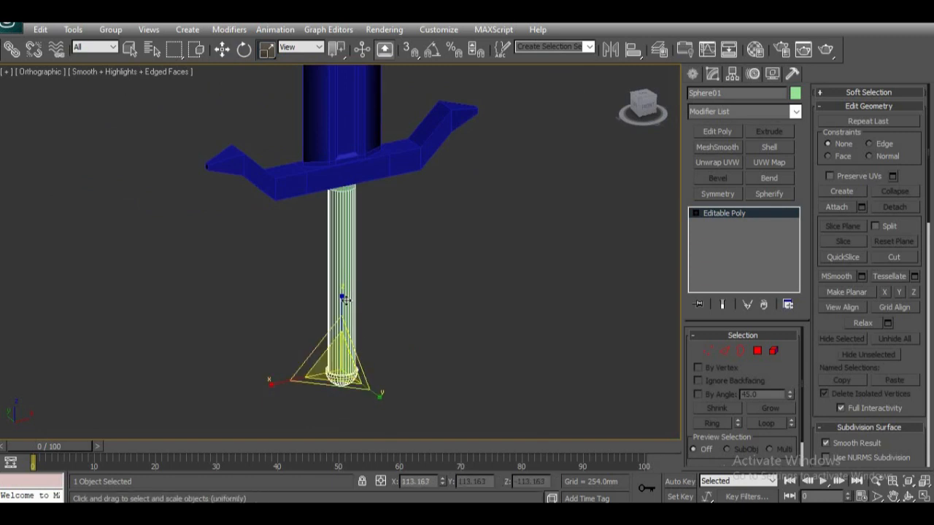
{"action": "key", "text": "w"}
{"action": "left_click_drag", "start_coordinate": [342, 307], "coordinate": [343, 303]}
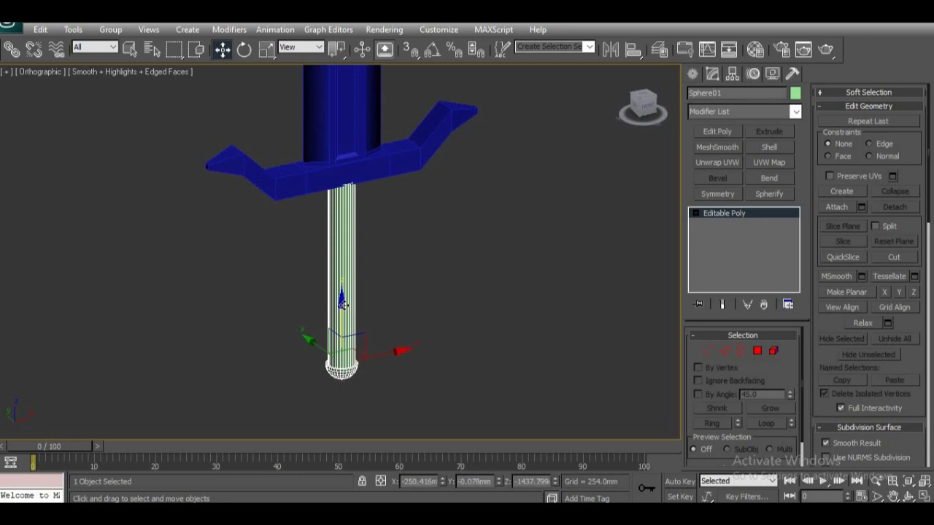
Step: In a wireframe bottom view, scale the handle down uniformly by a factor of about 95 percent, judging its width against the crossguard
{"action": "key", "text": "c"}
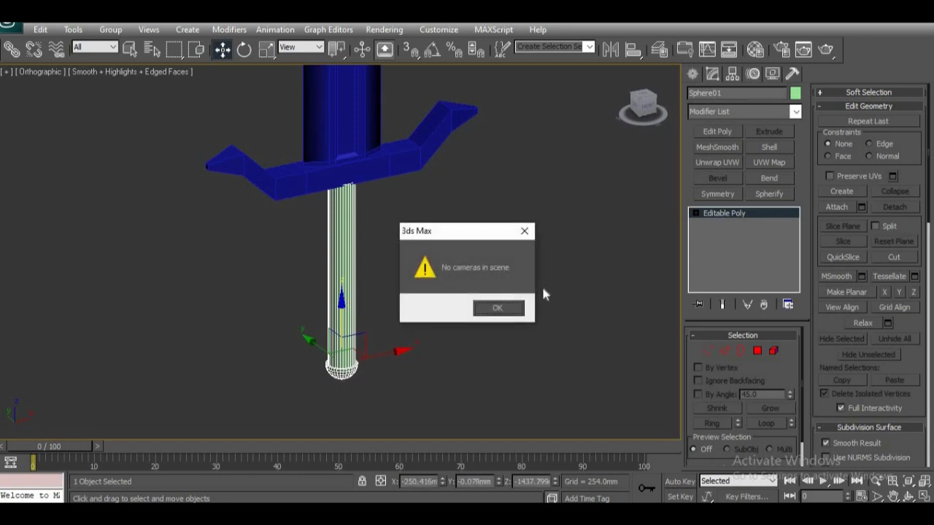
{"action": "left_click", "coordinate": [499, 308]}
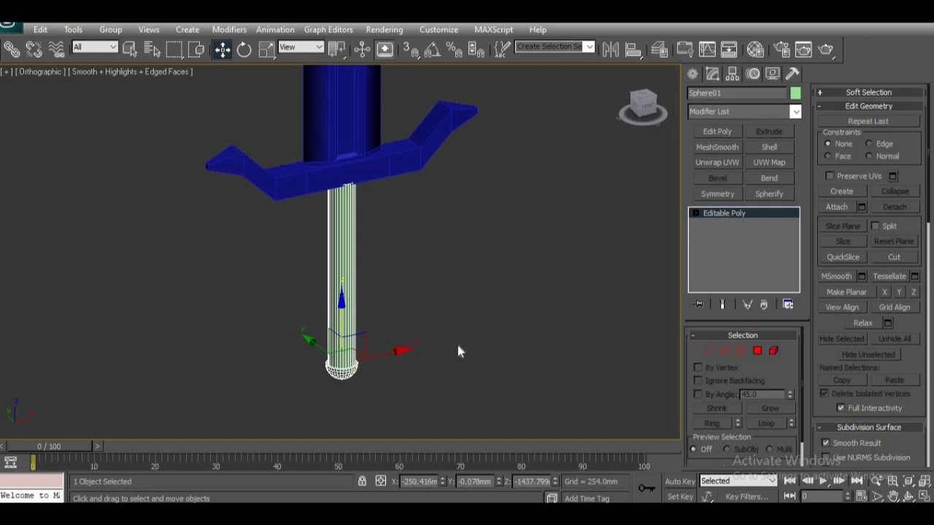
{"action": "key", "text": "v"}
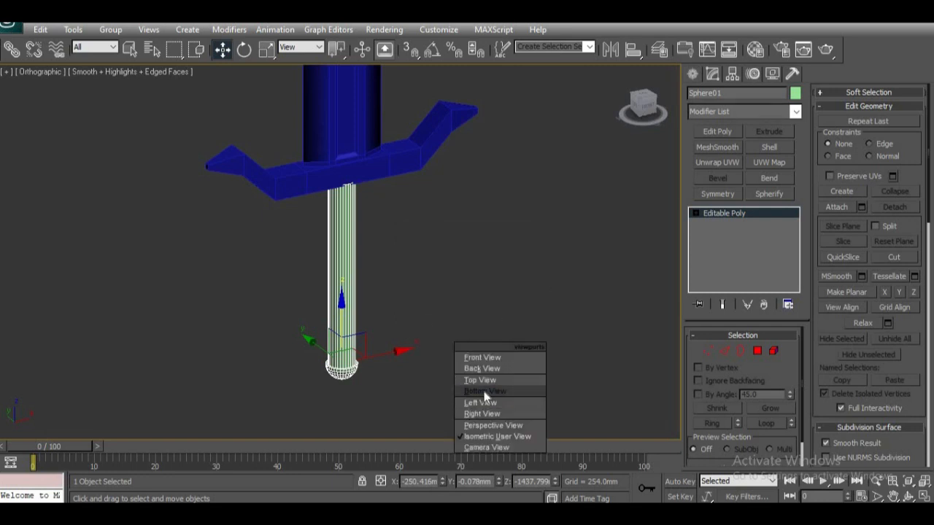
{"action": "left_click", "coordinate": [485, 392]}
{"action": "key", "text": "z"}
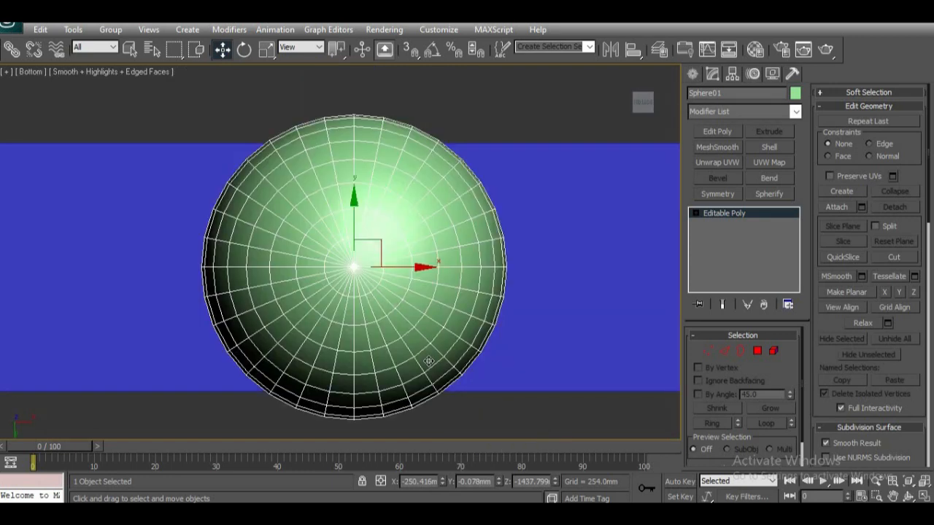
{"action": "key", "text": "F3"}
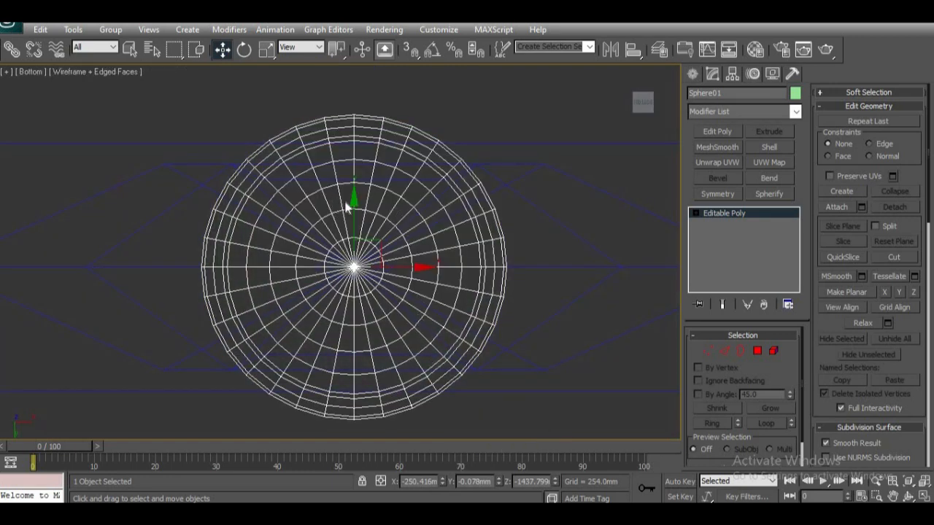
{"action": "key", "text": "r"}
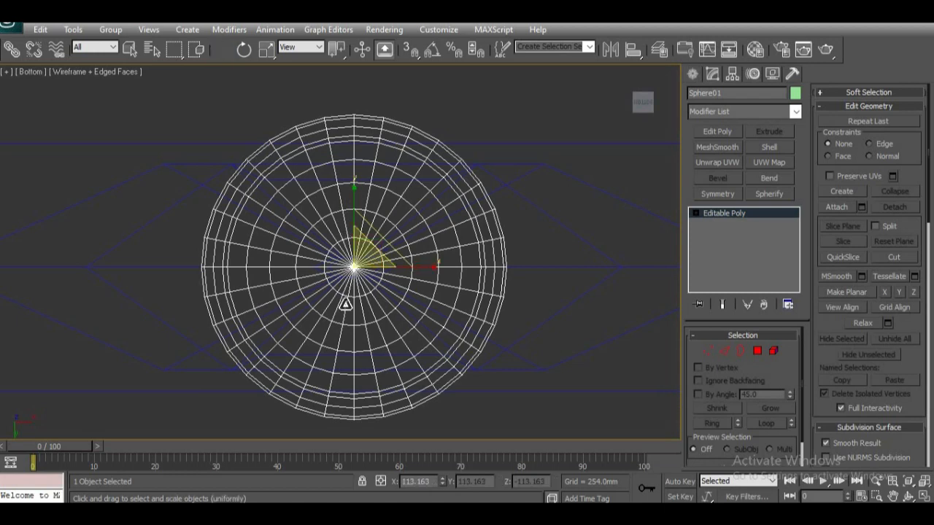
{"action": "left_click_drag", "start_coordinate": [358, 267], "coordinate": [363, 270]}
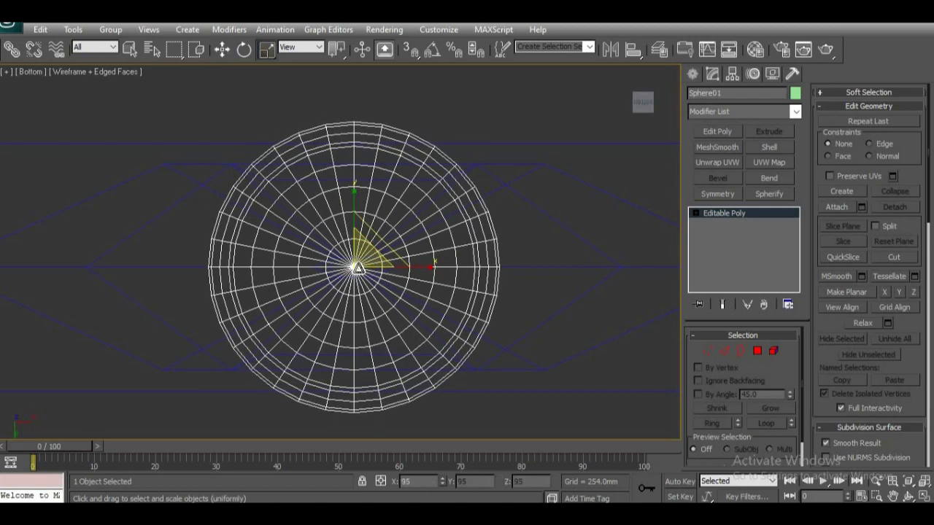
{"action": "scroll", "coordinate": [364, 269], "scroll_direction": "down", "scroll_amount": 1}
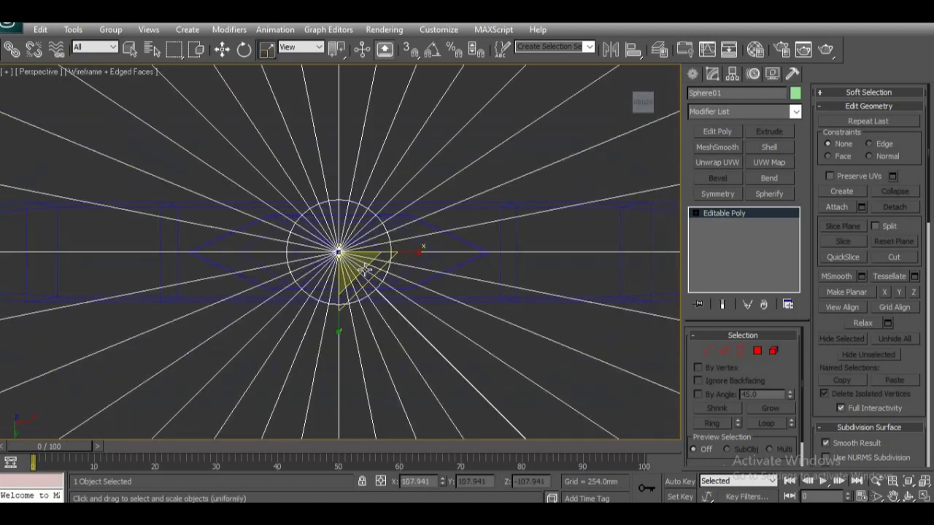
Step: Restore shaded display and, in the front view, raise the handle to about Z -1390 mm against the crossguard's underside
{"action": "key", "text": "F3"}
{"action": "scroll", "coordinate": [379, 276], "scroll_direction": "down", "scroll_amount": 10}
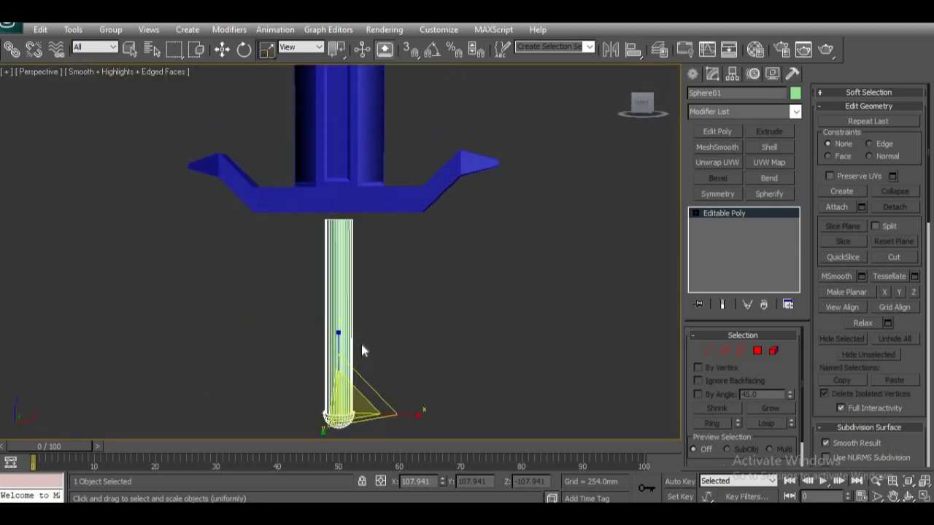
{"action": "key", "text": "f"}
{"action": "key", "text": "w"}
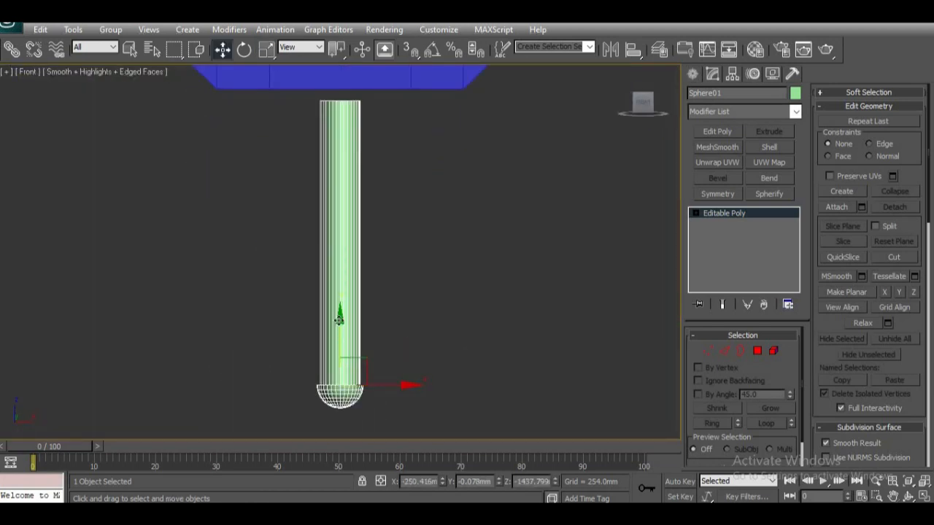
{"action": "left_click_drag", "start_coordinate": [339, 318], "coordinate": [340, 305]}
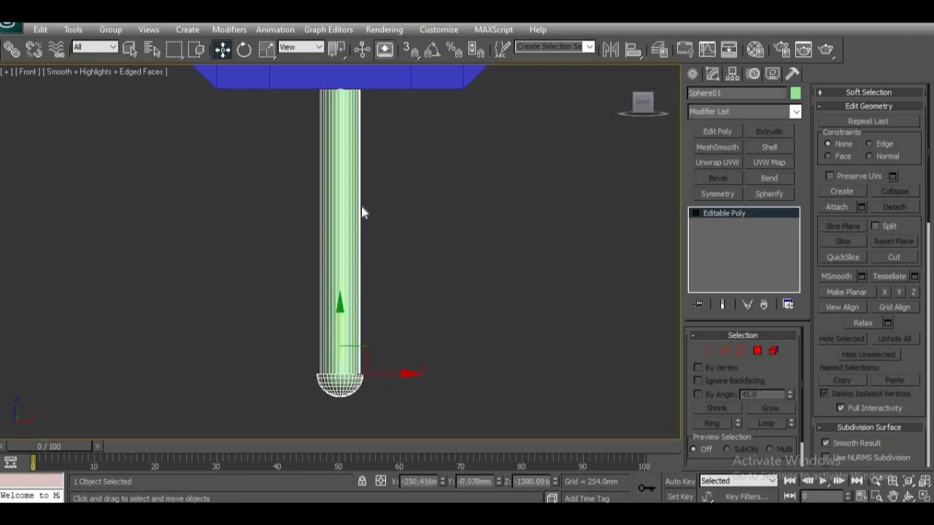
Step: Turn off edged faces with the whole sword in an angled view
{"action": "middle_click_drag", "start_coordinate": [373, 218], "coordinate": [426, 389]}
{"action": "scroll", "coordinate": [337, 319], "scroll_direction": "down", "scroll_amount": 3}
{"action": "scroll", "coordinate": [398, 345], "scroll_direction": "down", "scroll_amount": 5}
{"action": "middle_click_drag", "start_coordinate": [403, 245], "coordinate": [430, 351]}
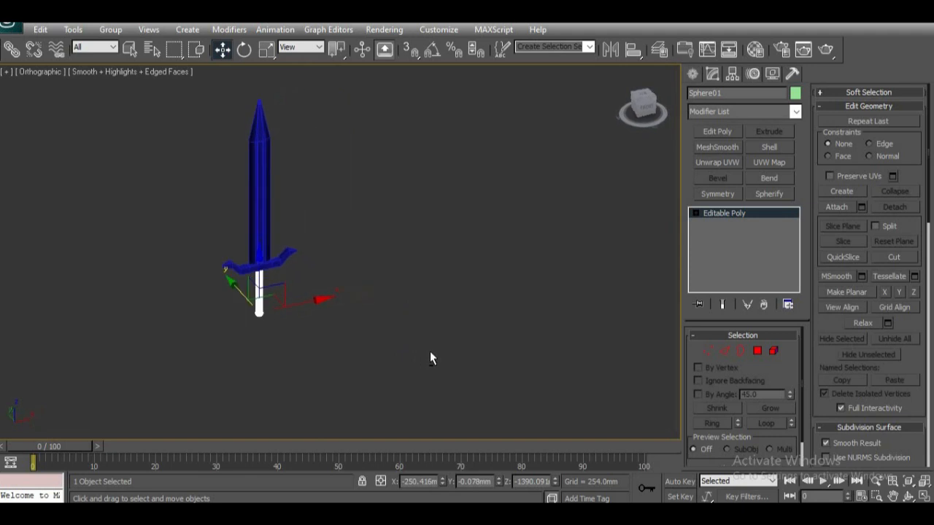
{"action": "key", "text": "F4"}
Step: Examine the smooth-shaded sword from the front and sides, comparing the handle's proportions with the blade and crossguard
{"action": "scroll", "coordinate": [296, 365], "scroll_direction": "up", "scroll_amount": 4}
{"action": "middle_click_drag", "start_coordinate": [296, 365], "coordinate": [497, 332]}
{"action": "middle_click_drag", "start_coordinate": [492, 392], "coordinate": [464, 350], "text": "alt"}
{"action": "scroll", "coordinate": [466, 343], "scroll_direction": "down", "scroll_amount": 2}
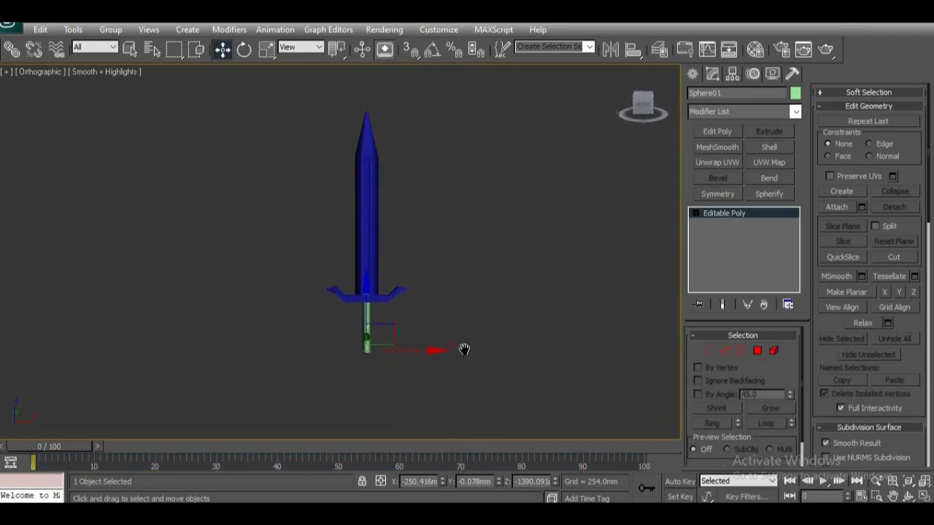
{"action": "scroll", "coordinate": [410, 381], "scroll_direction": "up", "scroll_amount": 2}
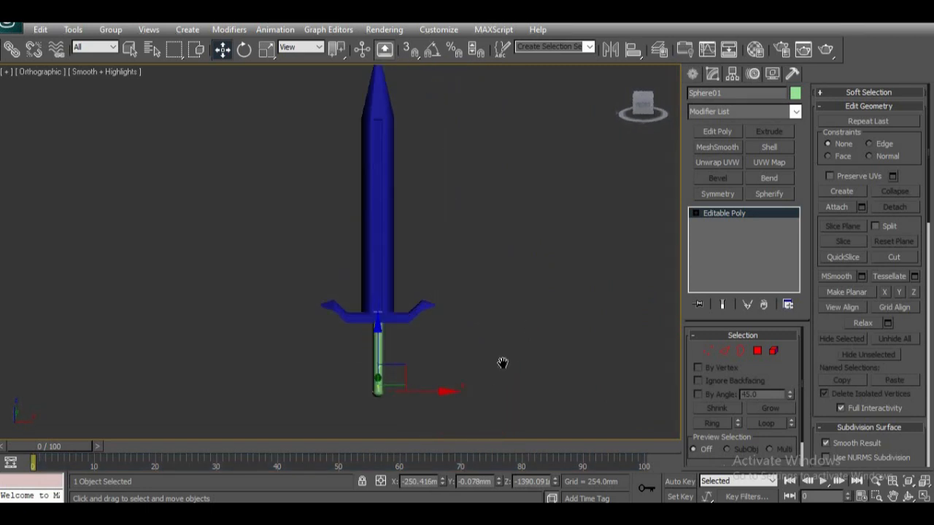
{"action": "middle_click_drag", "start_coordinate": [503, 362], "coordinate": [481, 401]}
{"action": "left_click", "coordinate": [496, 357]}
{"action": "middle_click_drag", "start_coordinate": [422, 389], "coordinate": [438, 423]}
{"action": "scroll", "coordinate": [440, 419], "scroll_direction": "up", "scroll_amount": 3}
{"action": "middle_click_drag", "start_coordinate": [488, 355], "coordinate": [381, 363]}
{"action": "scroll", "coordinate": [408, 312], "scroll_direction": "down", "scroll_amount": 3}
{"action": "scroll", "coordinate": [312, 383], "scroll_direction": "up", "scroll_amount": 3}
{"action": "middle_click_drag", "start_coordinate": [312, 383], "coordinate": [305, 355]}
{"action": "middle_click_drag", "start_coordinate": [391, 383], "coordinate": [370, 232], "text": "alt"}
{"action": "scroll", "coordinate": [409, 395], "scroll_direction": "up", "scroll_amount": 4}
{"action": "left_click", "coordinate": [346, 307]}
{"action": "middle_click_drag", "start_coordinate": [426, 307], "coordinate": [422, 413]}
{"action": "scroll", "coordinate": [422, 370], "scroll_direction": "down", "scroll_amount": 4}
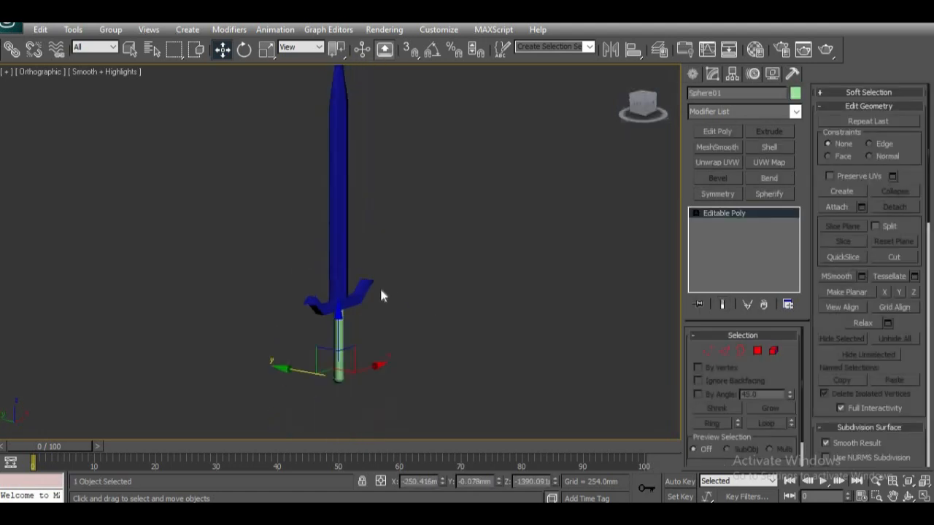
Step: Examine the finished sword from steep angles and up close, ending on a front-facing view of the whole model
{"action": "middle_click_drag", "start_coordinate": [380, 287], "coordinate": [380, 350]}
{"action": "middle_click_drag", "start_coordinate": [402, 310], "coordinate": [386, 366], "text": "alt"}
{"action": "middle_click_drag", "start_coordinate": [490, 227], "coordinate": [407, 328]}
{"action": "scroll", "coordinate": [444, 310], "scroll_direction": "up", "scroll_amount": 2}
{"action": "scroll", "coordinate": [405, 346], "scroll_direction": "up", "scroll_amount": 2}
{"action": "middle_click_drag", "start_coordinate": [444, 361], "coordinate": [481, 282], "text": "alt"}
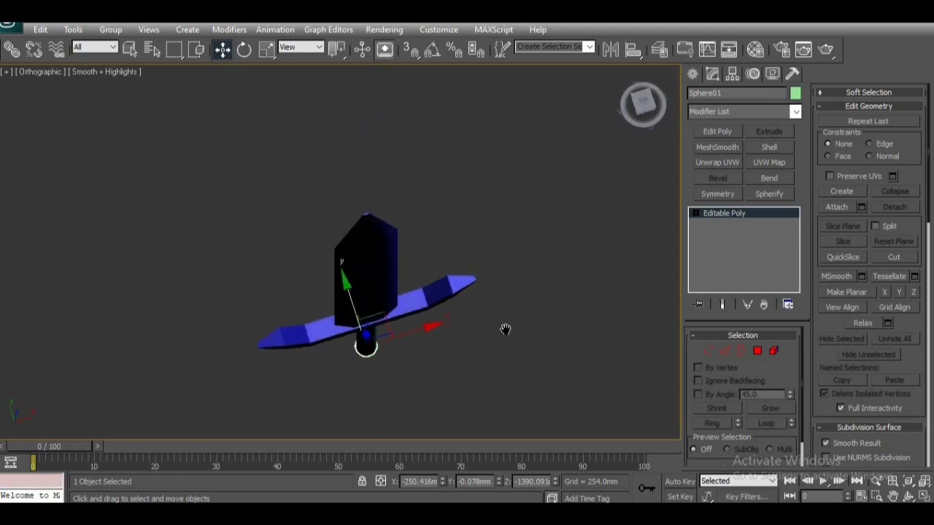
{"action": "middle_click_drag", "start_coordinate": [505, 329], "coordinate": [466, 243], "text": "alt"}
{"action": "scroll", "coordinate": [438, 299], "scroll_direction": "down", "scroll_amount": 4}
{"action": "middle_click_drag", "start_coordinate": [432, 273], "coordinate": [485, 236]}
{"action": "scroll", "coordinate": [402, 363], "scroll_direction": "up", "scroll_amount": 4}
{"action": "scroll", "coordinate": [466, 270], "scroll_direction": "down", "scroll_amount": 2}
{"action": "middle_click_drag", "start_coordinate": [445, 330], "coordinate": [490, 331]}
{"action": "scroll", "coordinate": [463, 306], "scroll_direction": "up", "scroll_amount": 4}
{"action": "key", "text": "z"}
{"action": "middle_click_drag", "start_coordinate": [410, 126], "coordinate": [405, 374]}
{"action": "scroll", "coordinate": [418, 301], "scroll_direction": "down", "scroll_amount": 4}
{"action": "middle_click_drag", "start_coordinate": [423, 318], "coordinate": [426, 396]}
{"action": "scroll", "coordinate": [429, 295], "scroll_direction": "down", "scroll_amount": 2}
{"action": "middle_click_drag", "start_coordinate": [429, 272], "coordinate": [440, 312]}
{"action": "scroll", "coordinate": [438, 349], "scroll_direction": "down", "scroll_amount": 2}
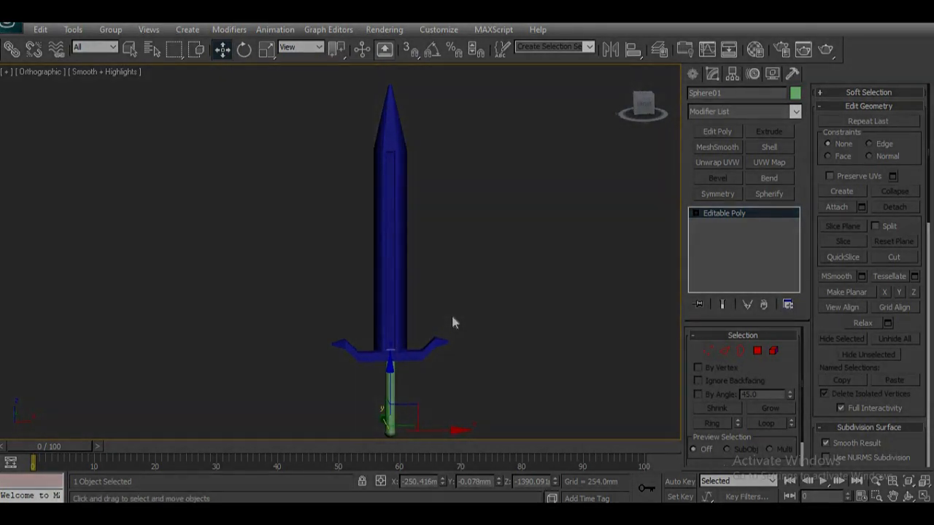